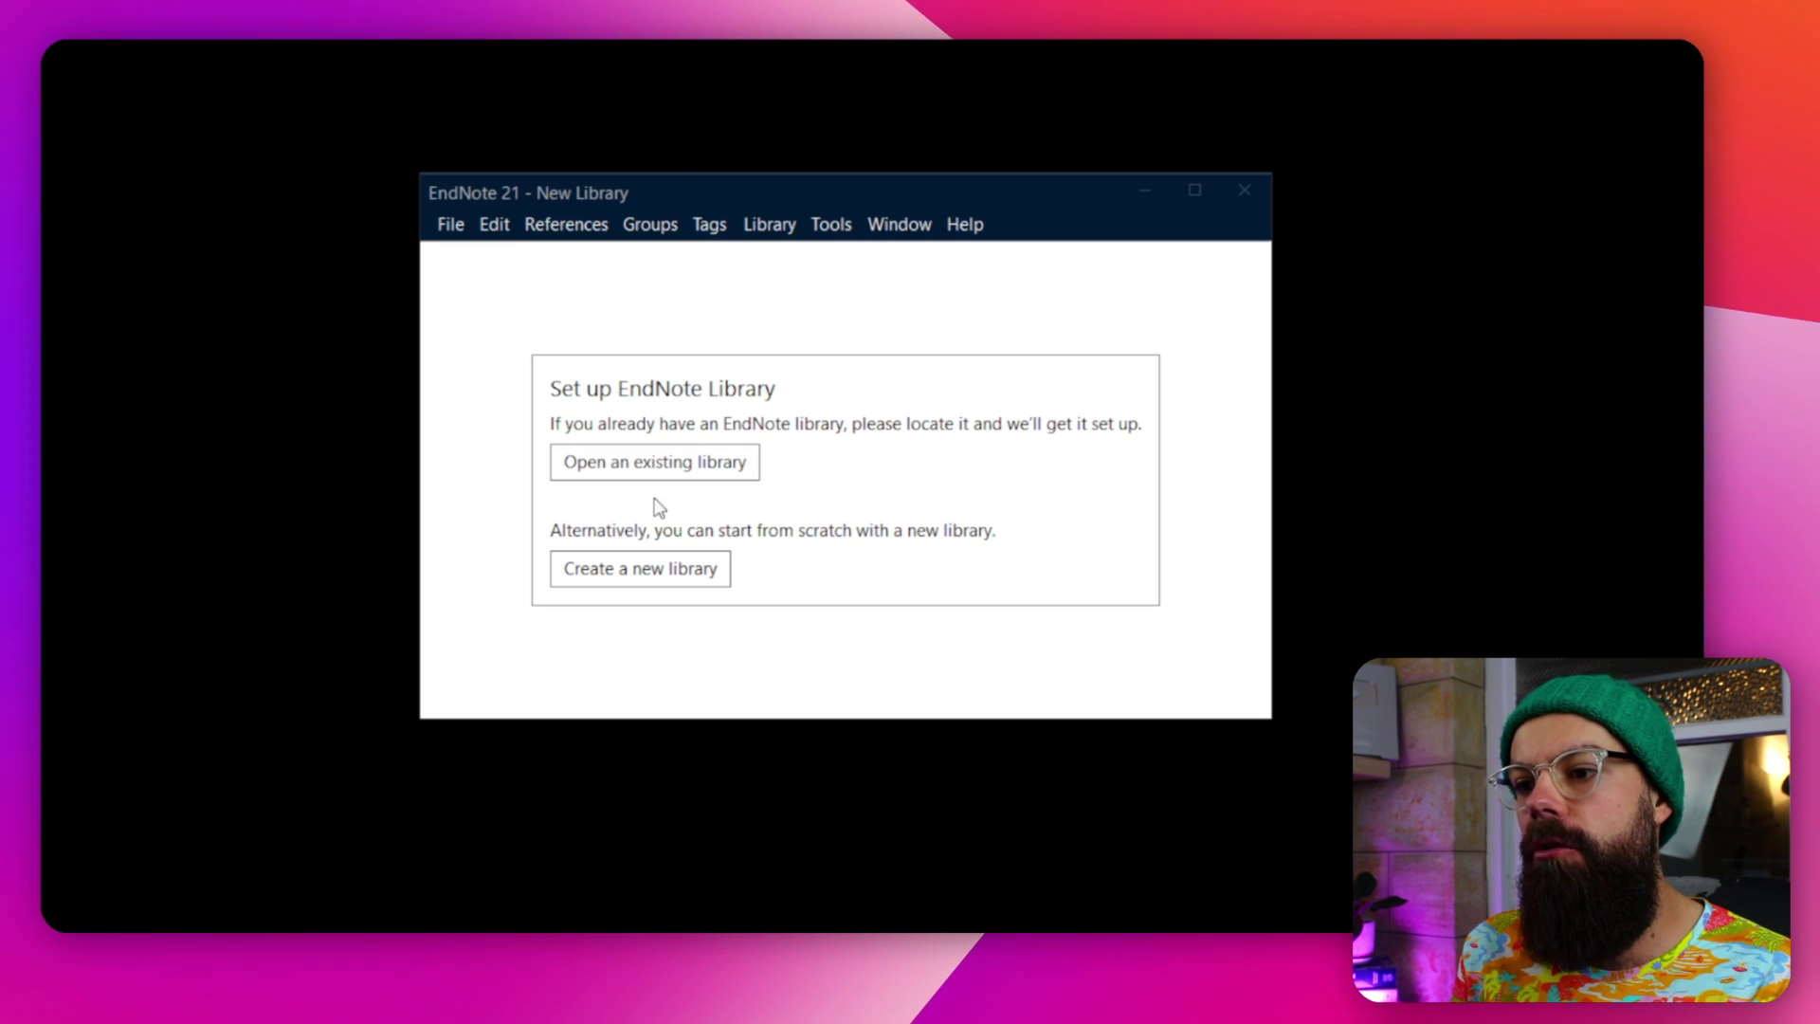
left_click(661, 569)
left_click(692, 679)
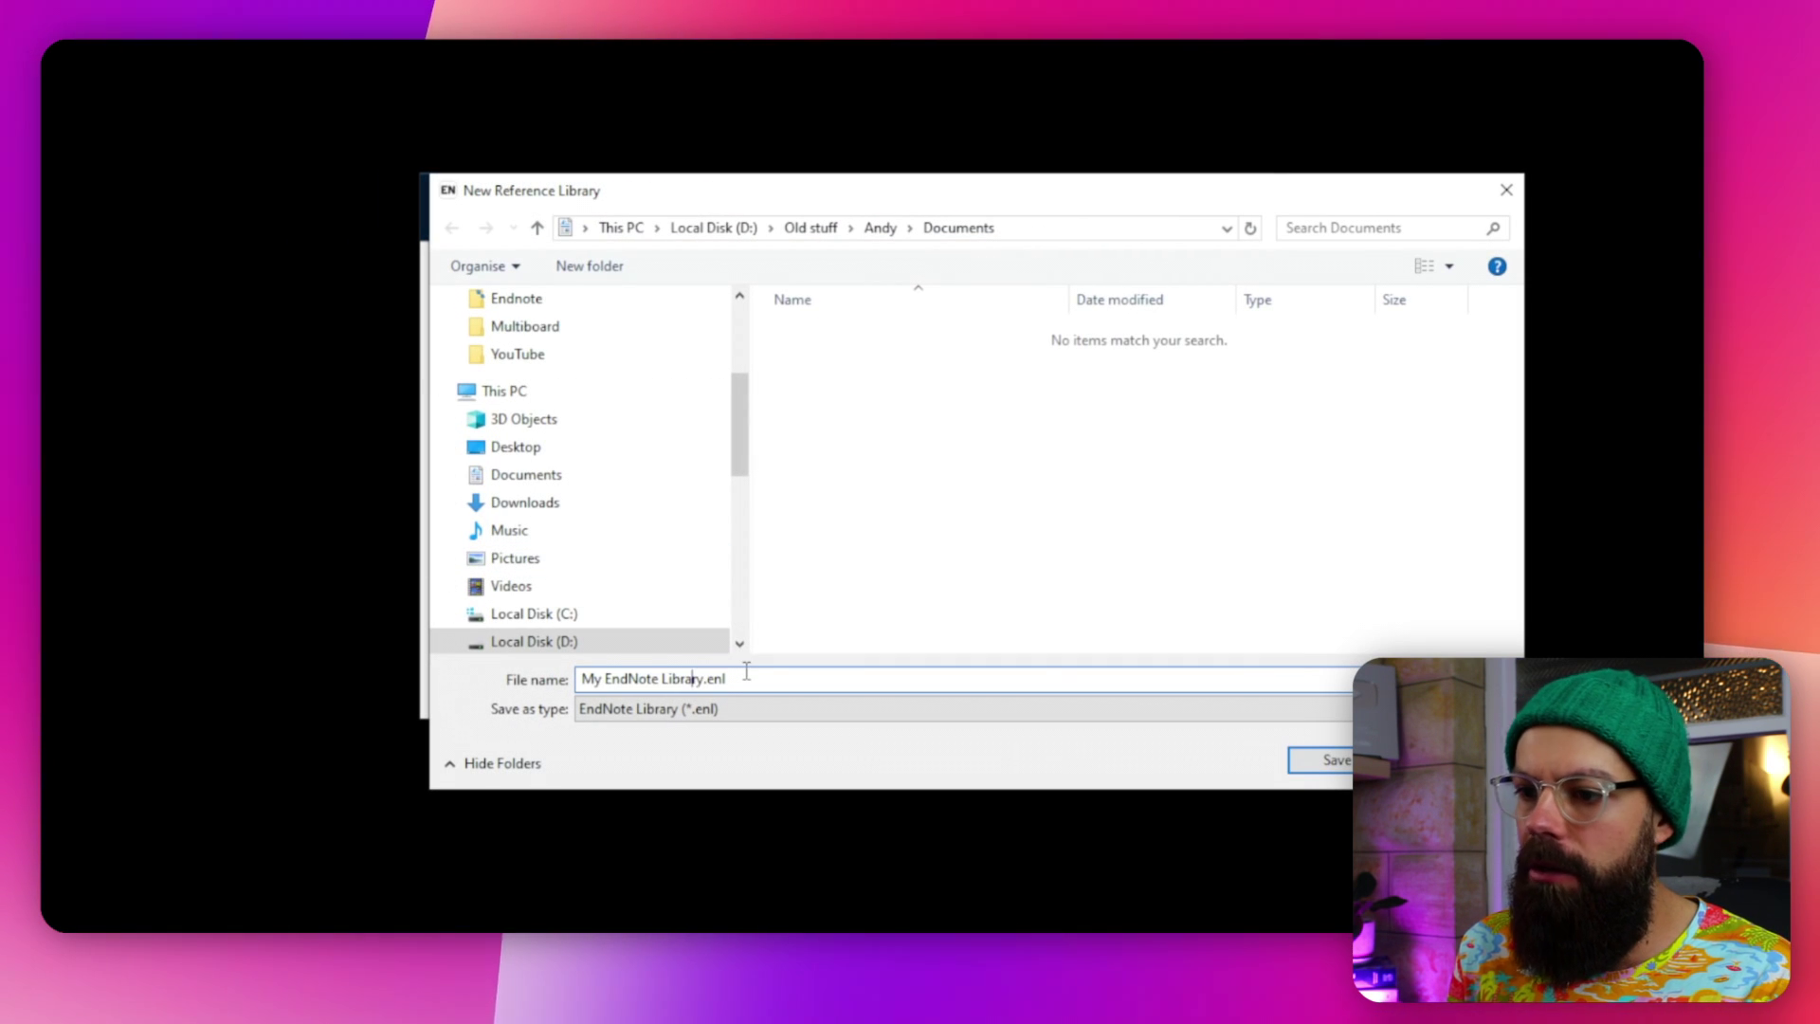
key("Escape")
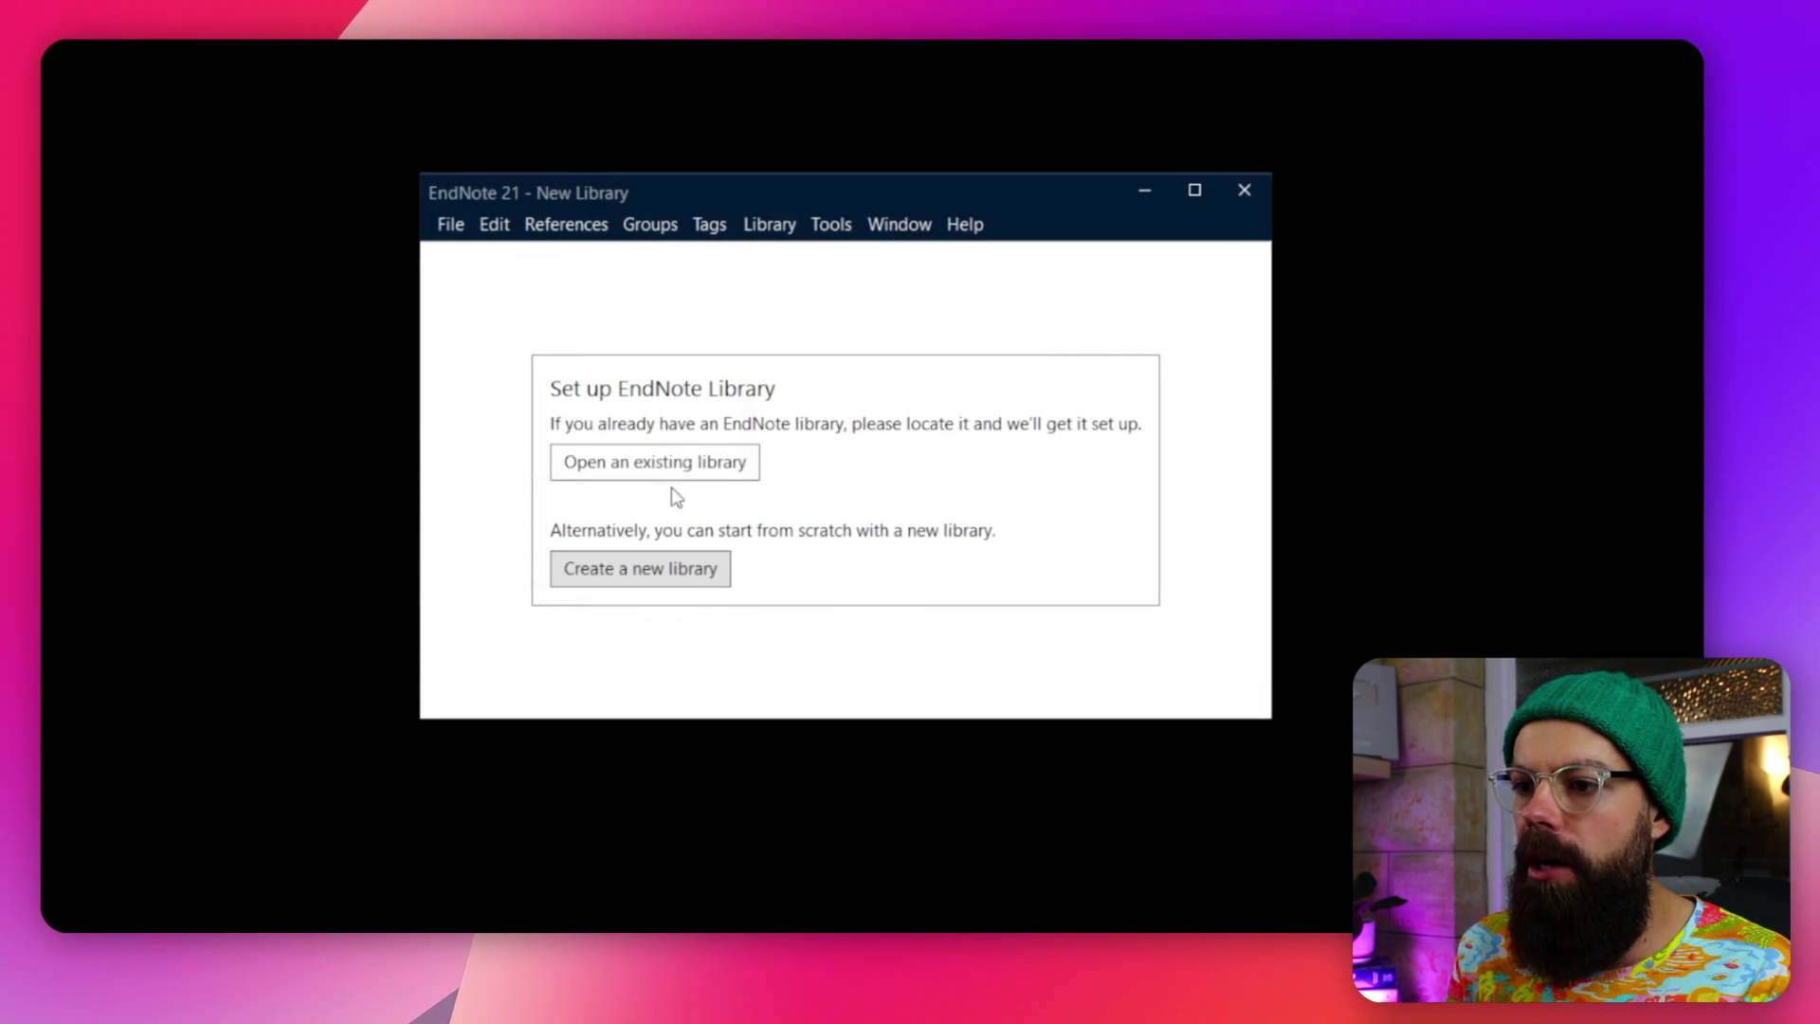
Open the existing library My EndNote Library.enl from the Endnote folder on the desktop.
left_click(670, 462)
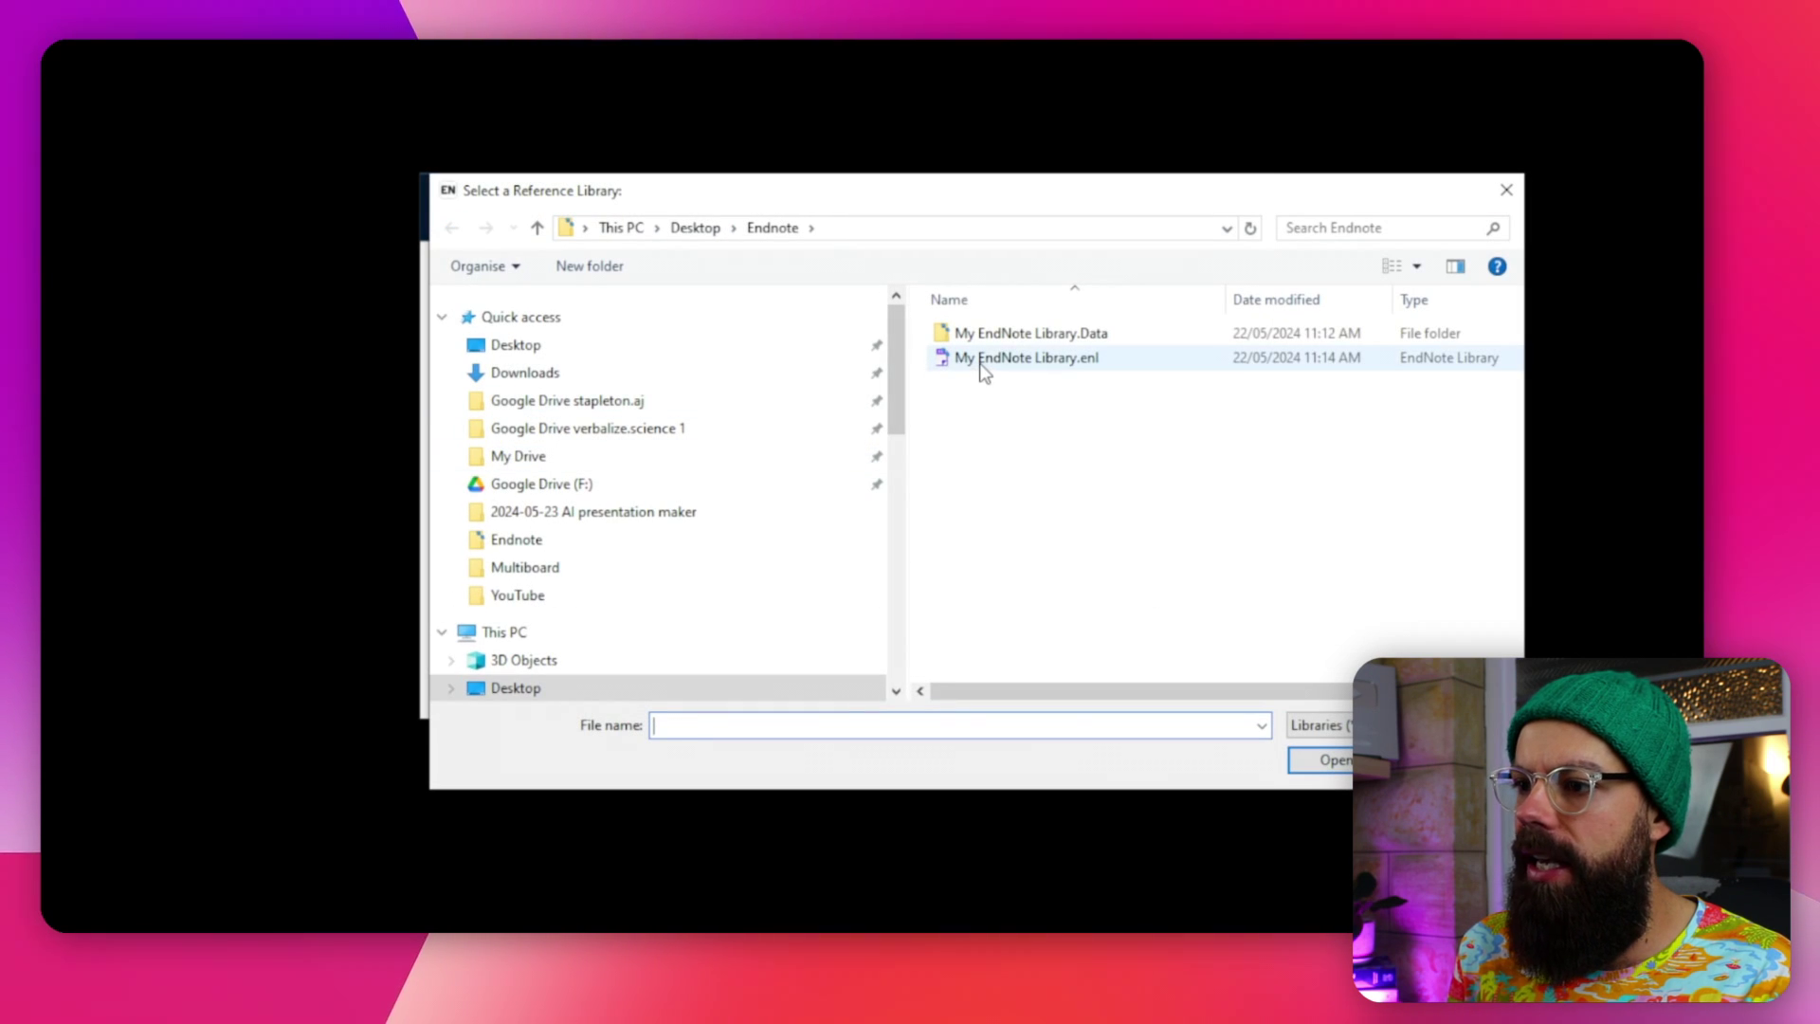
left_click(982, 366)
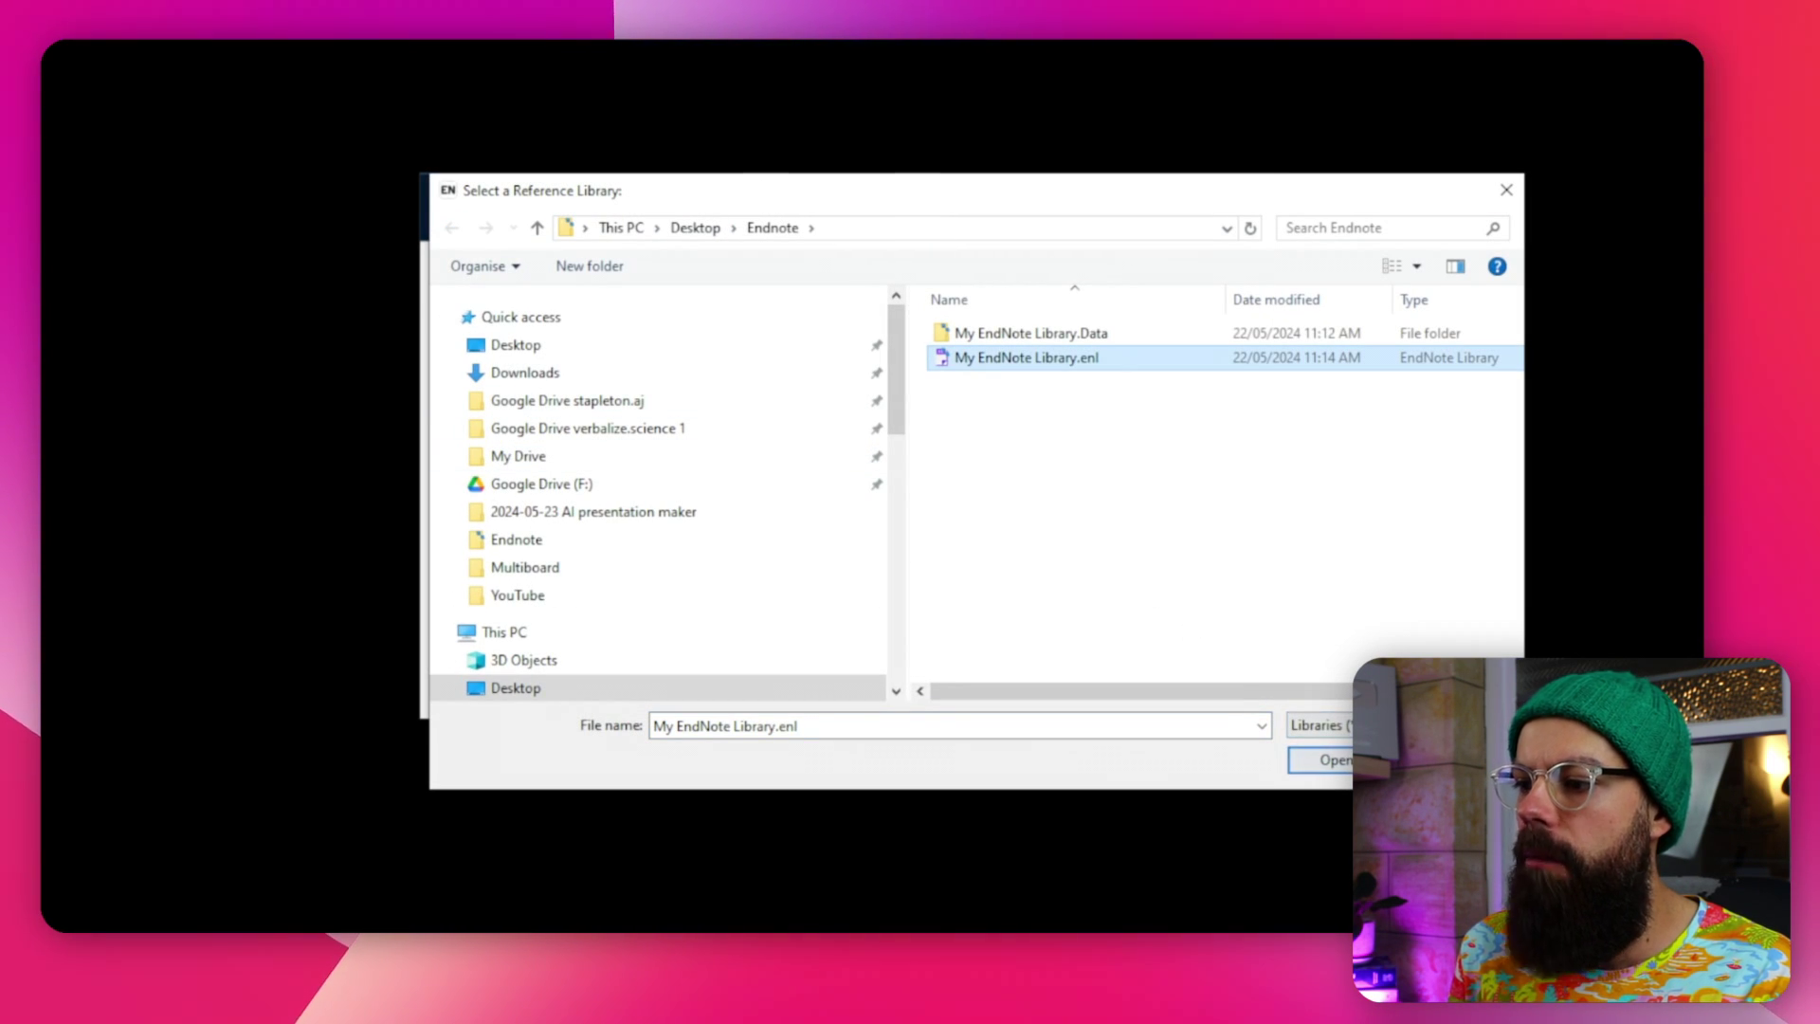
key("Return")
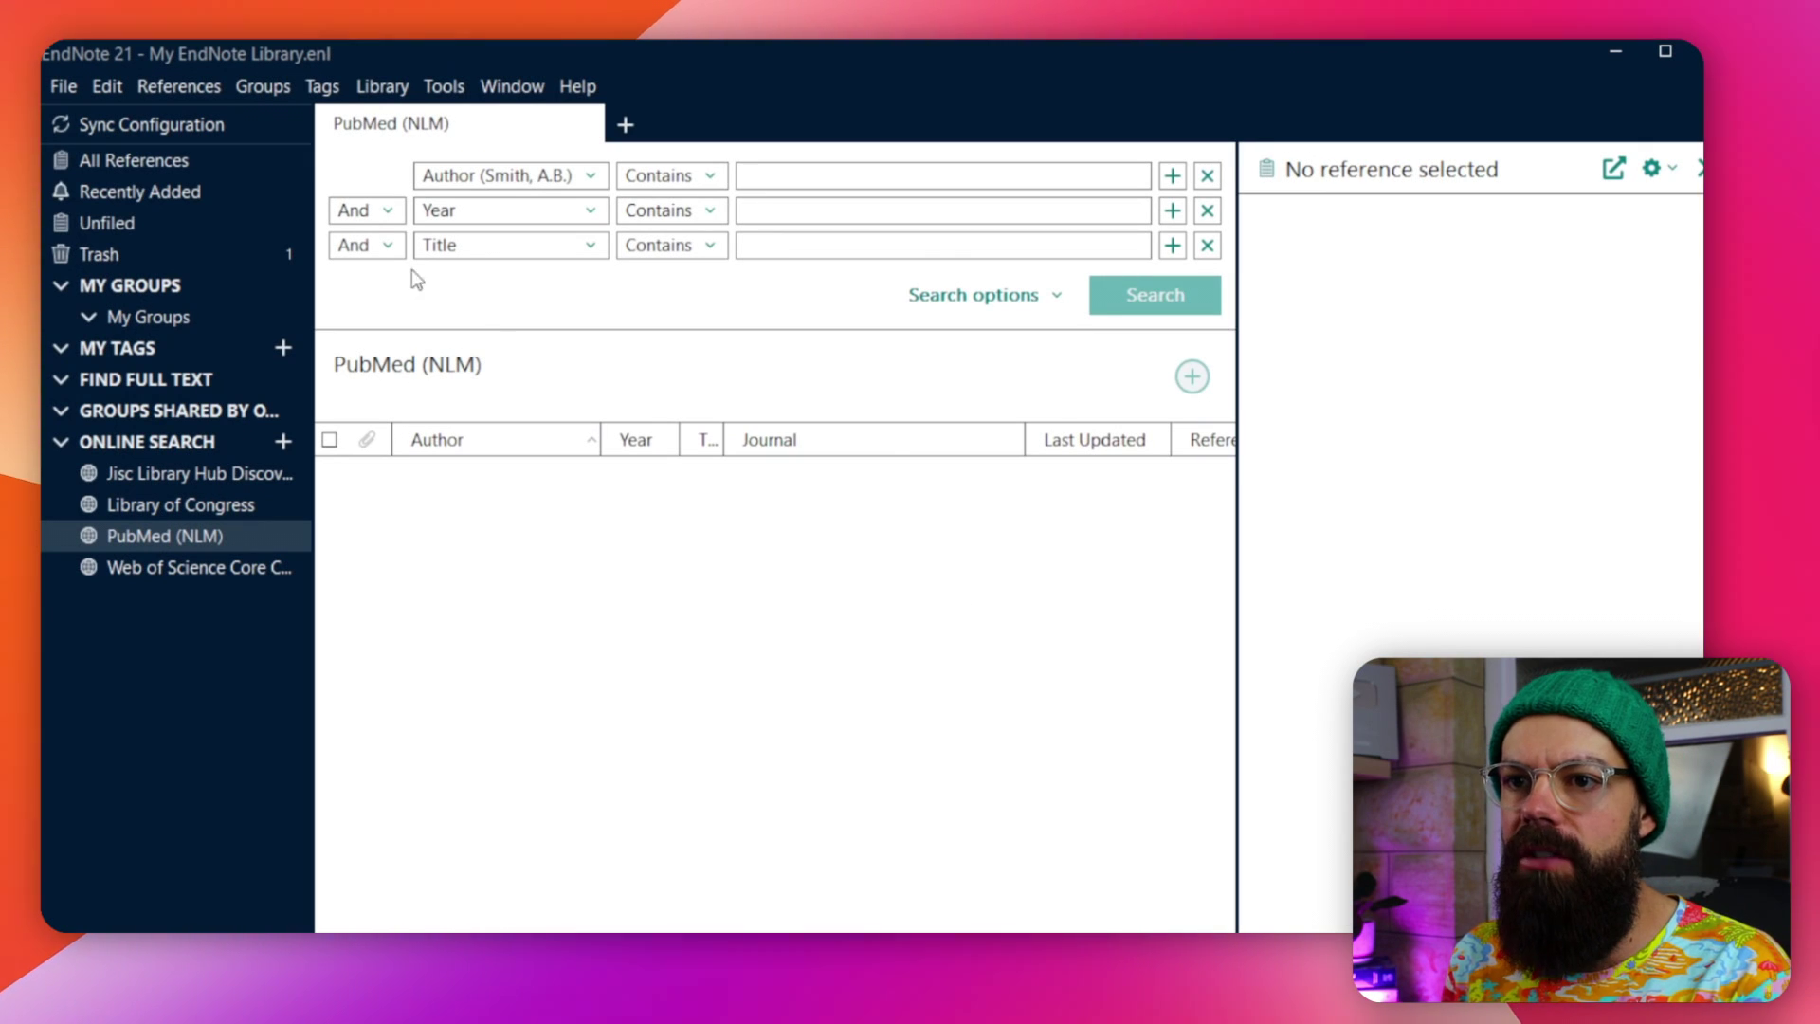
View the library's complete list of references and its recently added references.
left_click(156, 164)
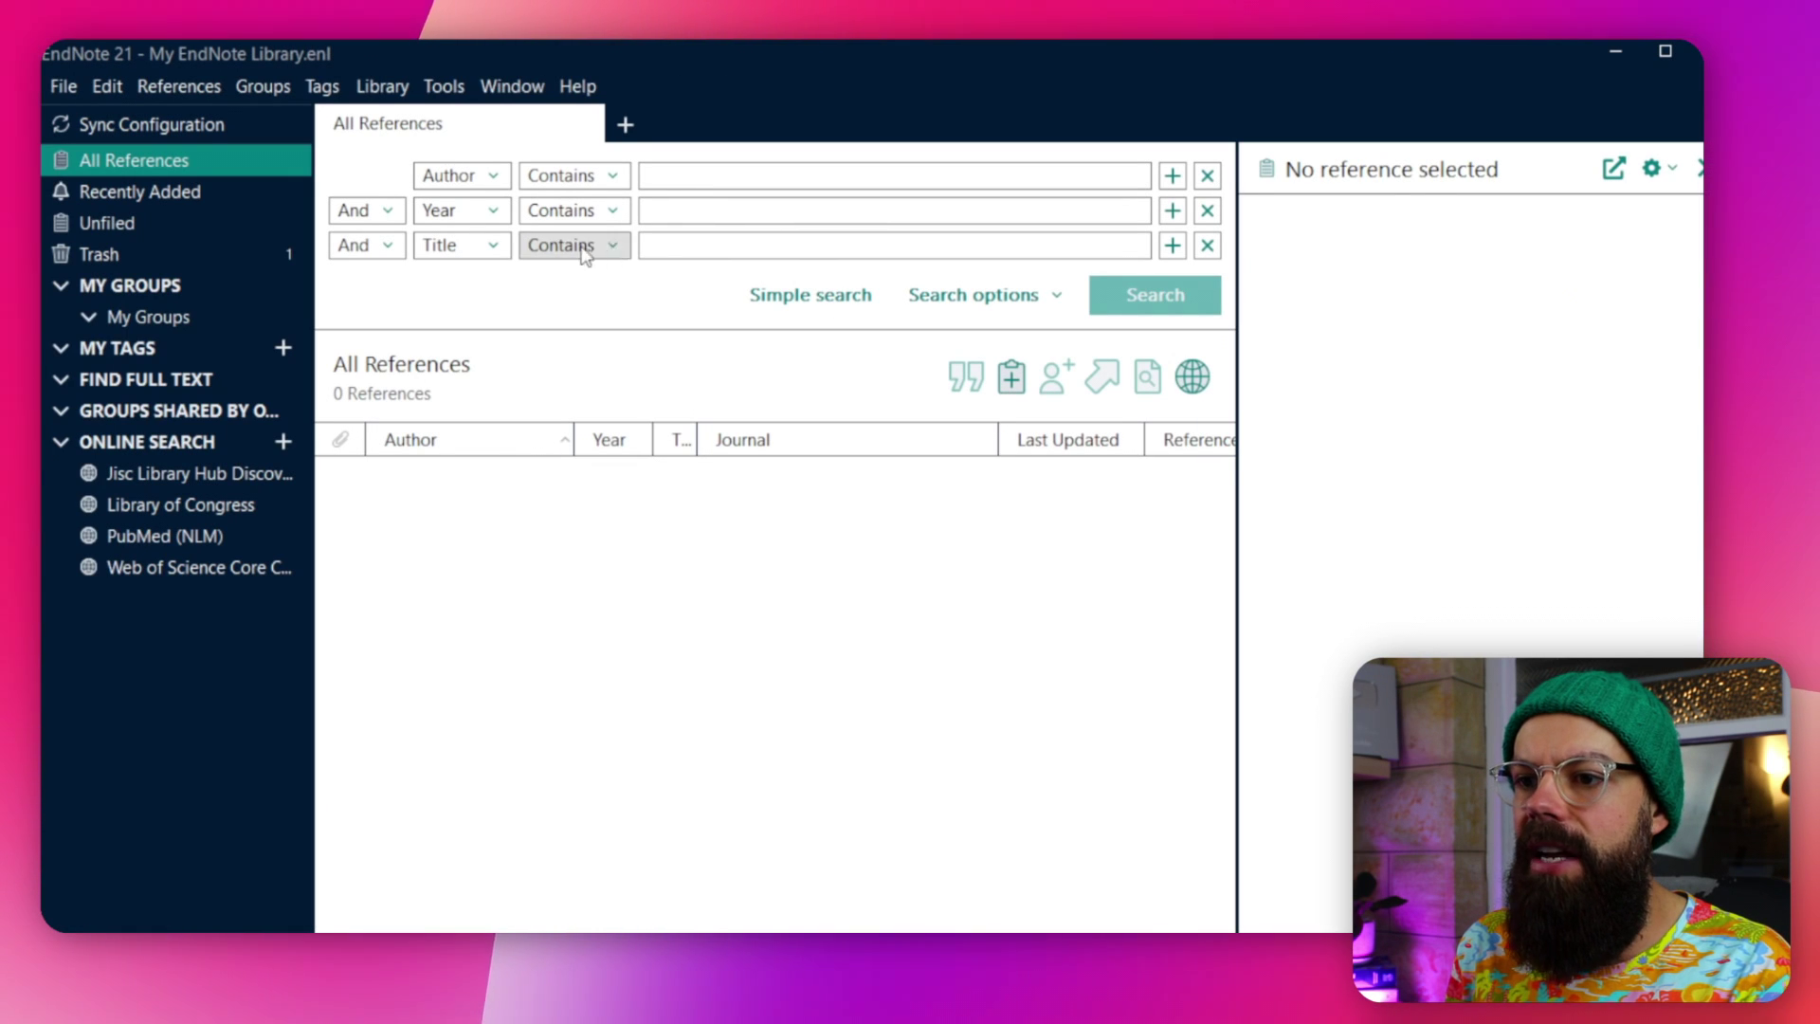
left_click(408, 496)
left_click_drag(572, 483, 879, 921)
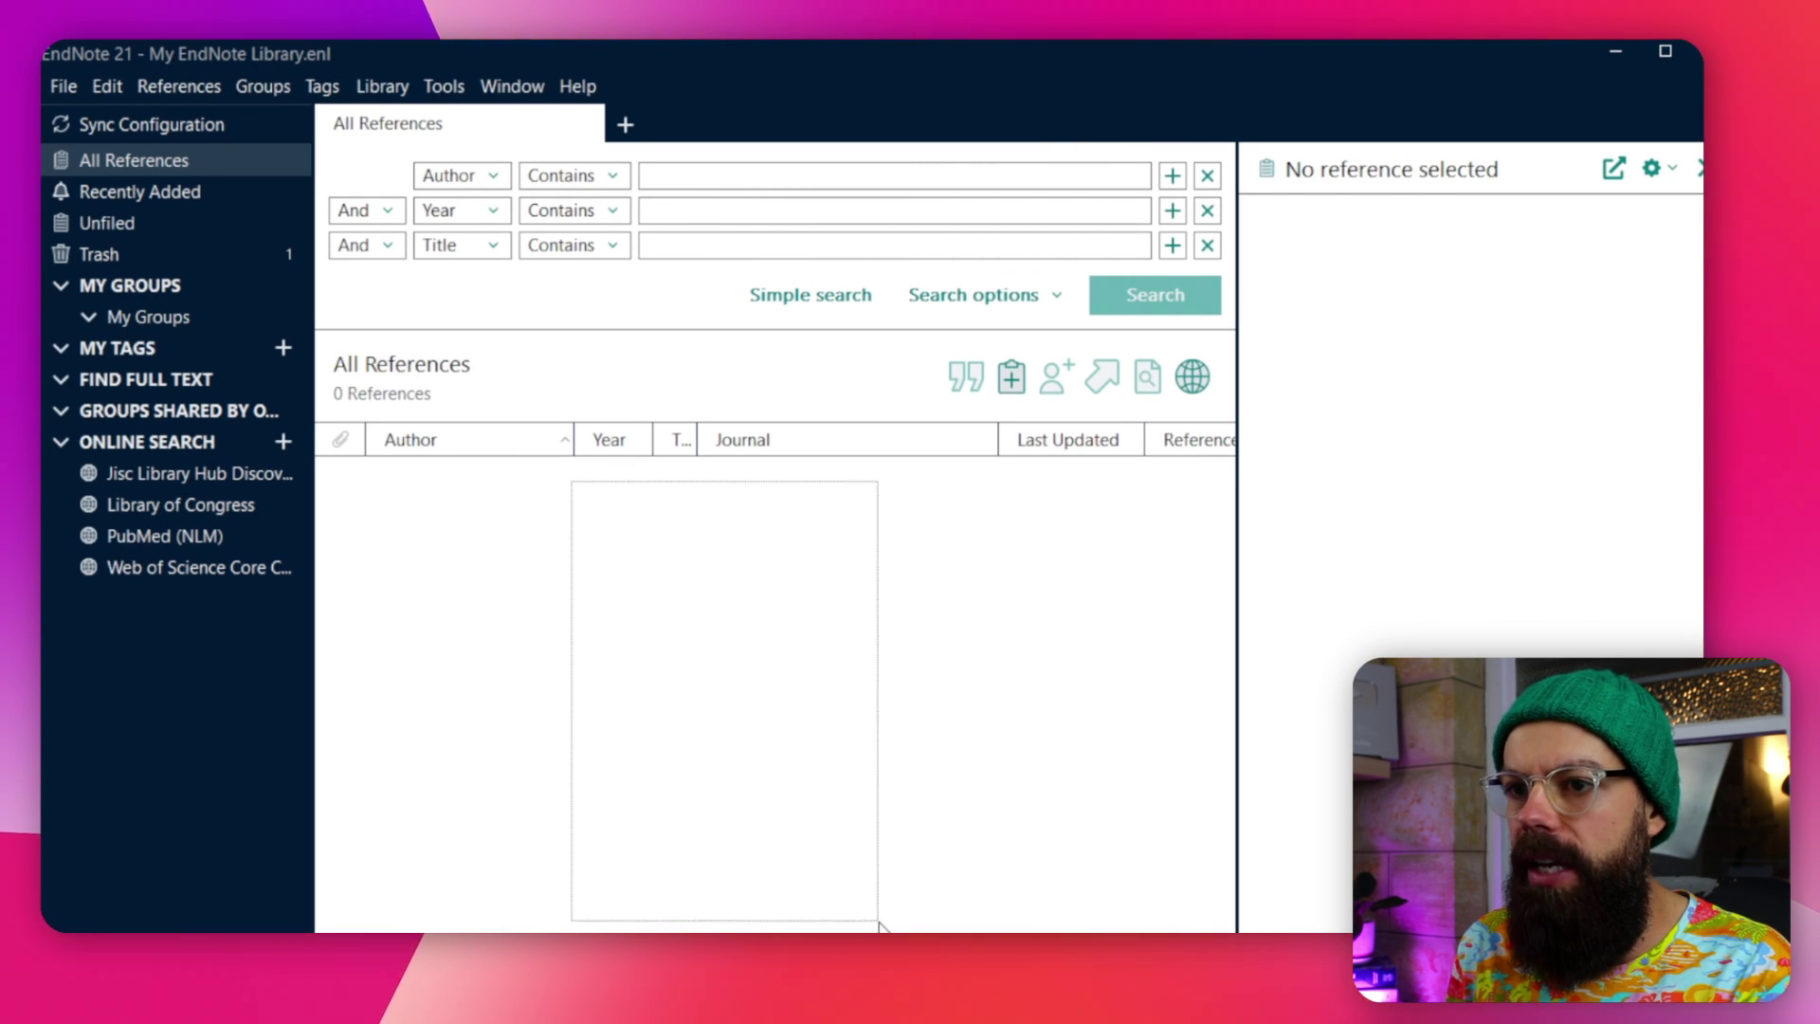
left_click(180, 163)
left_click_drag(573, 483, 578, 664)
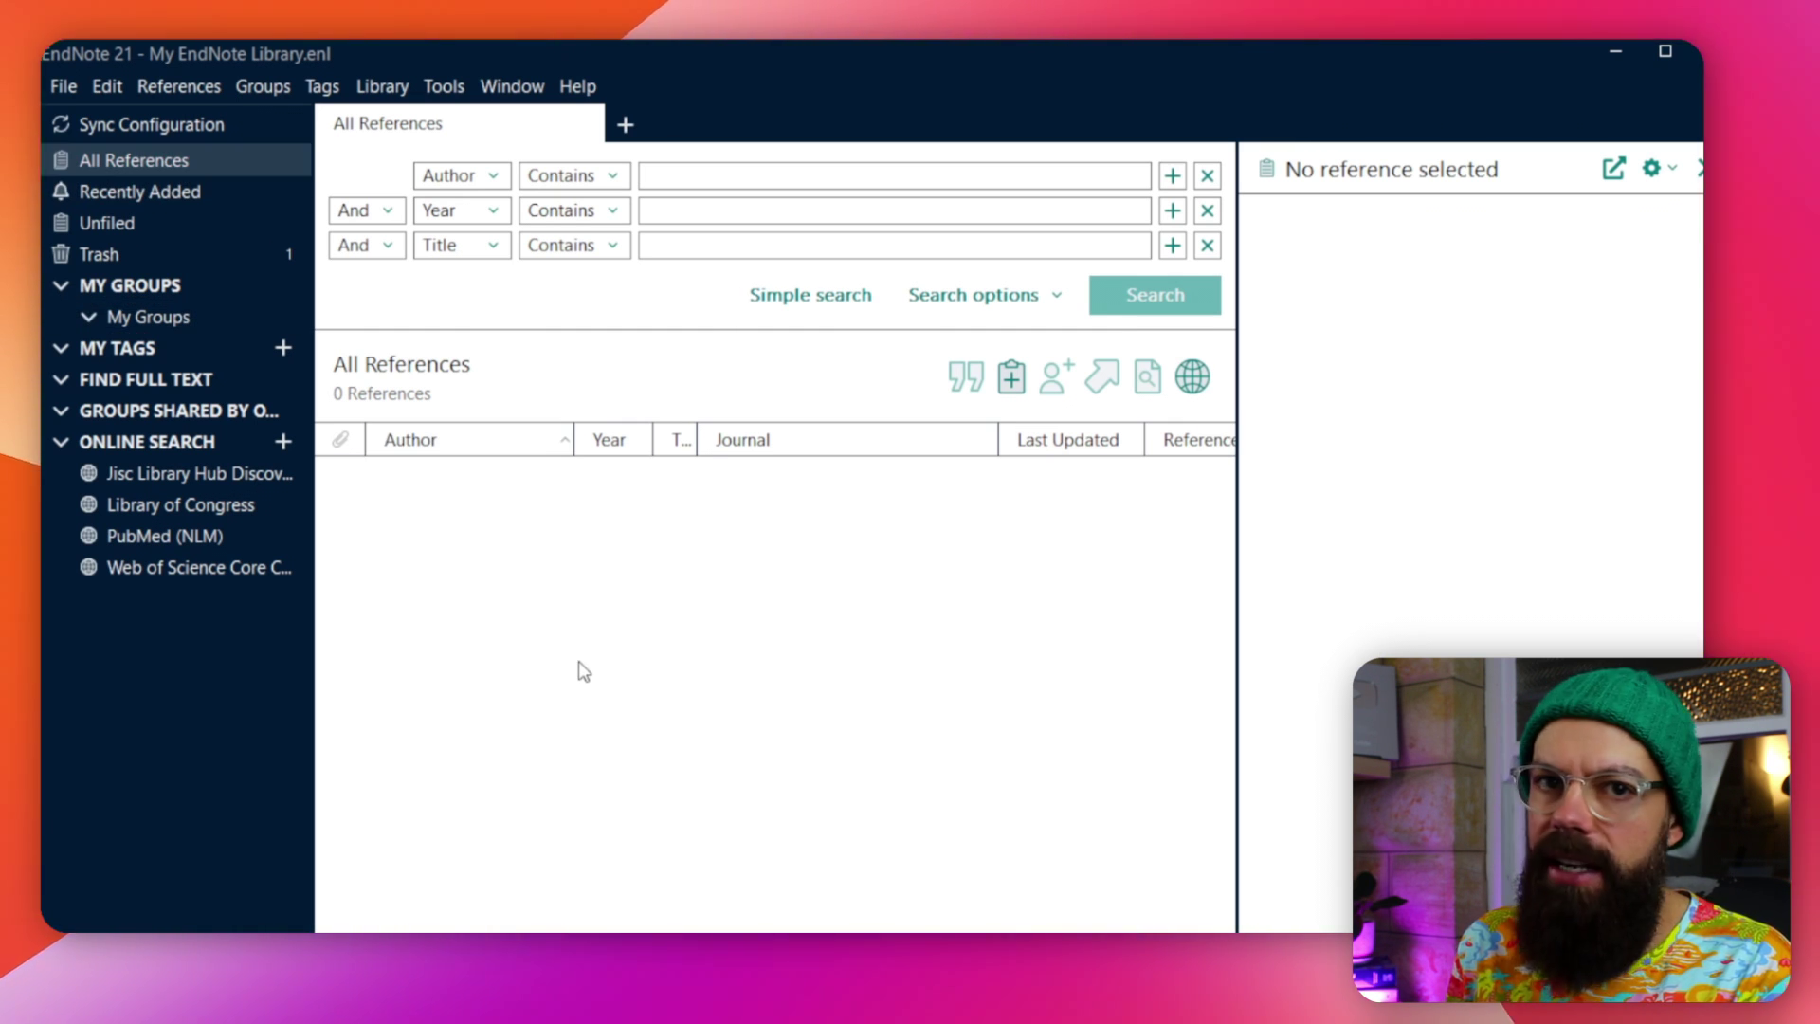
left_click(128, 191)
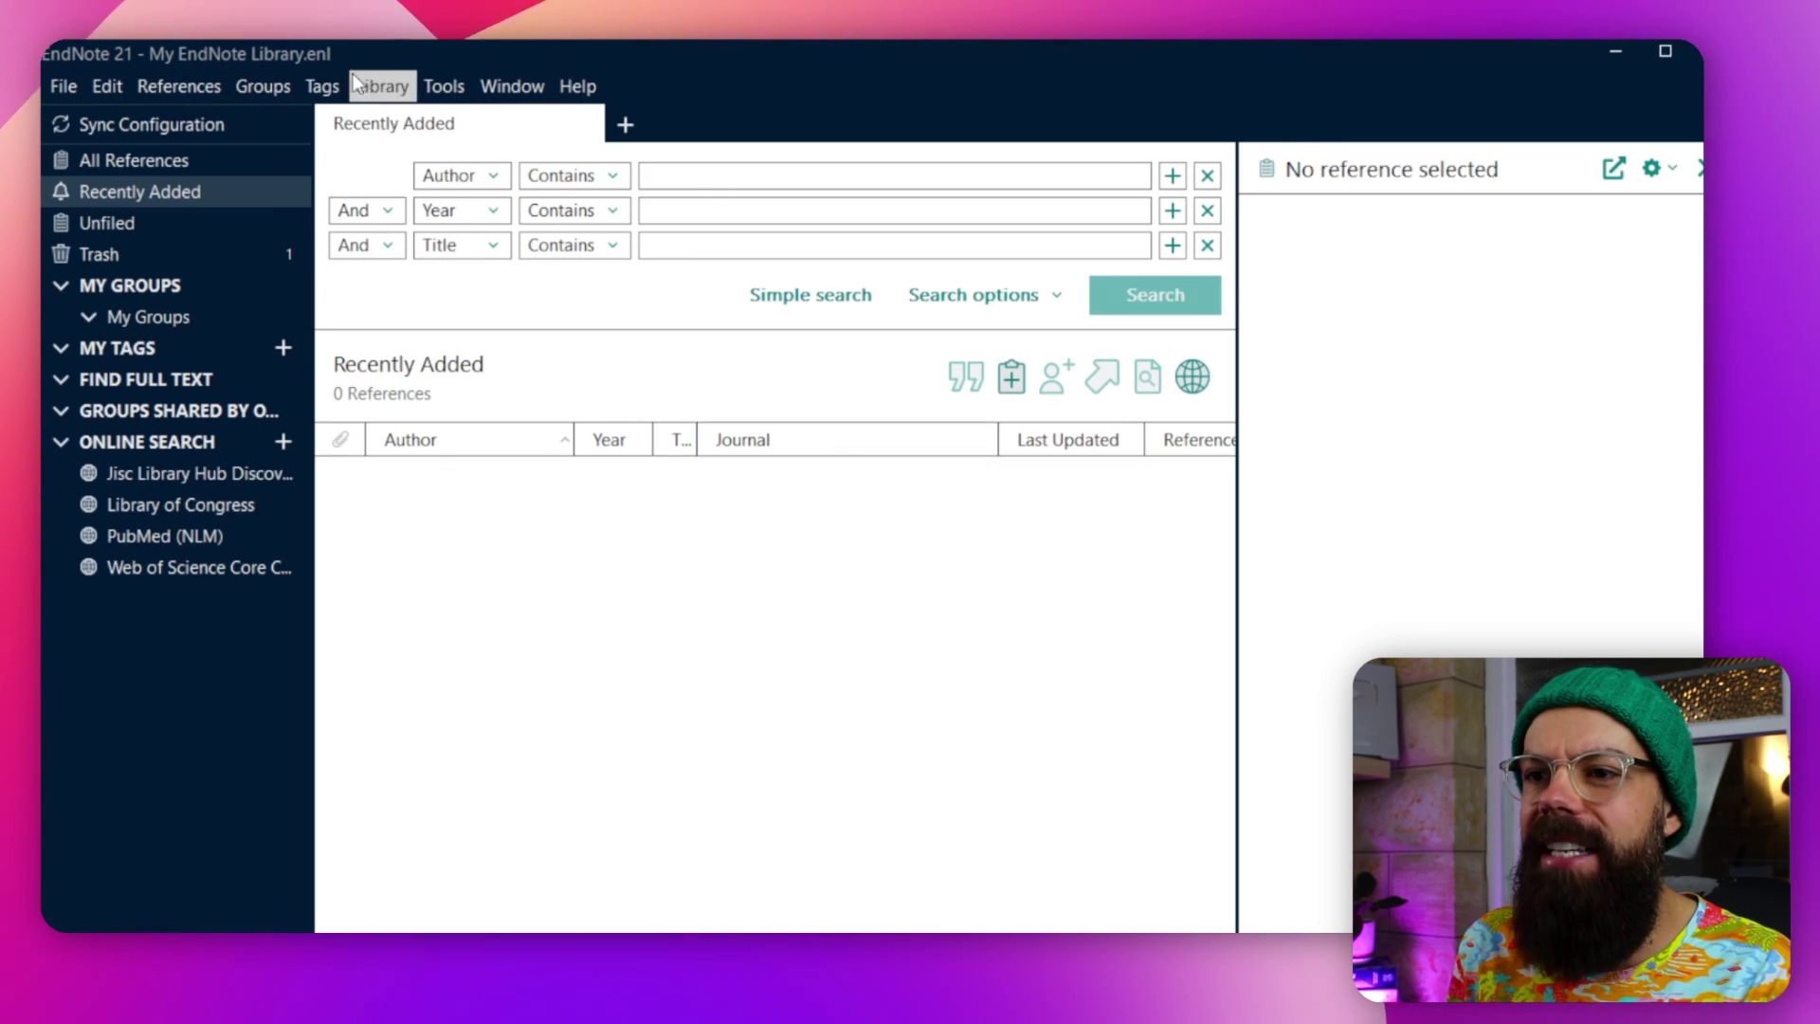
left_click(370, 85)
mouse_move(432, 84)
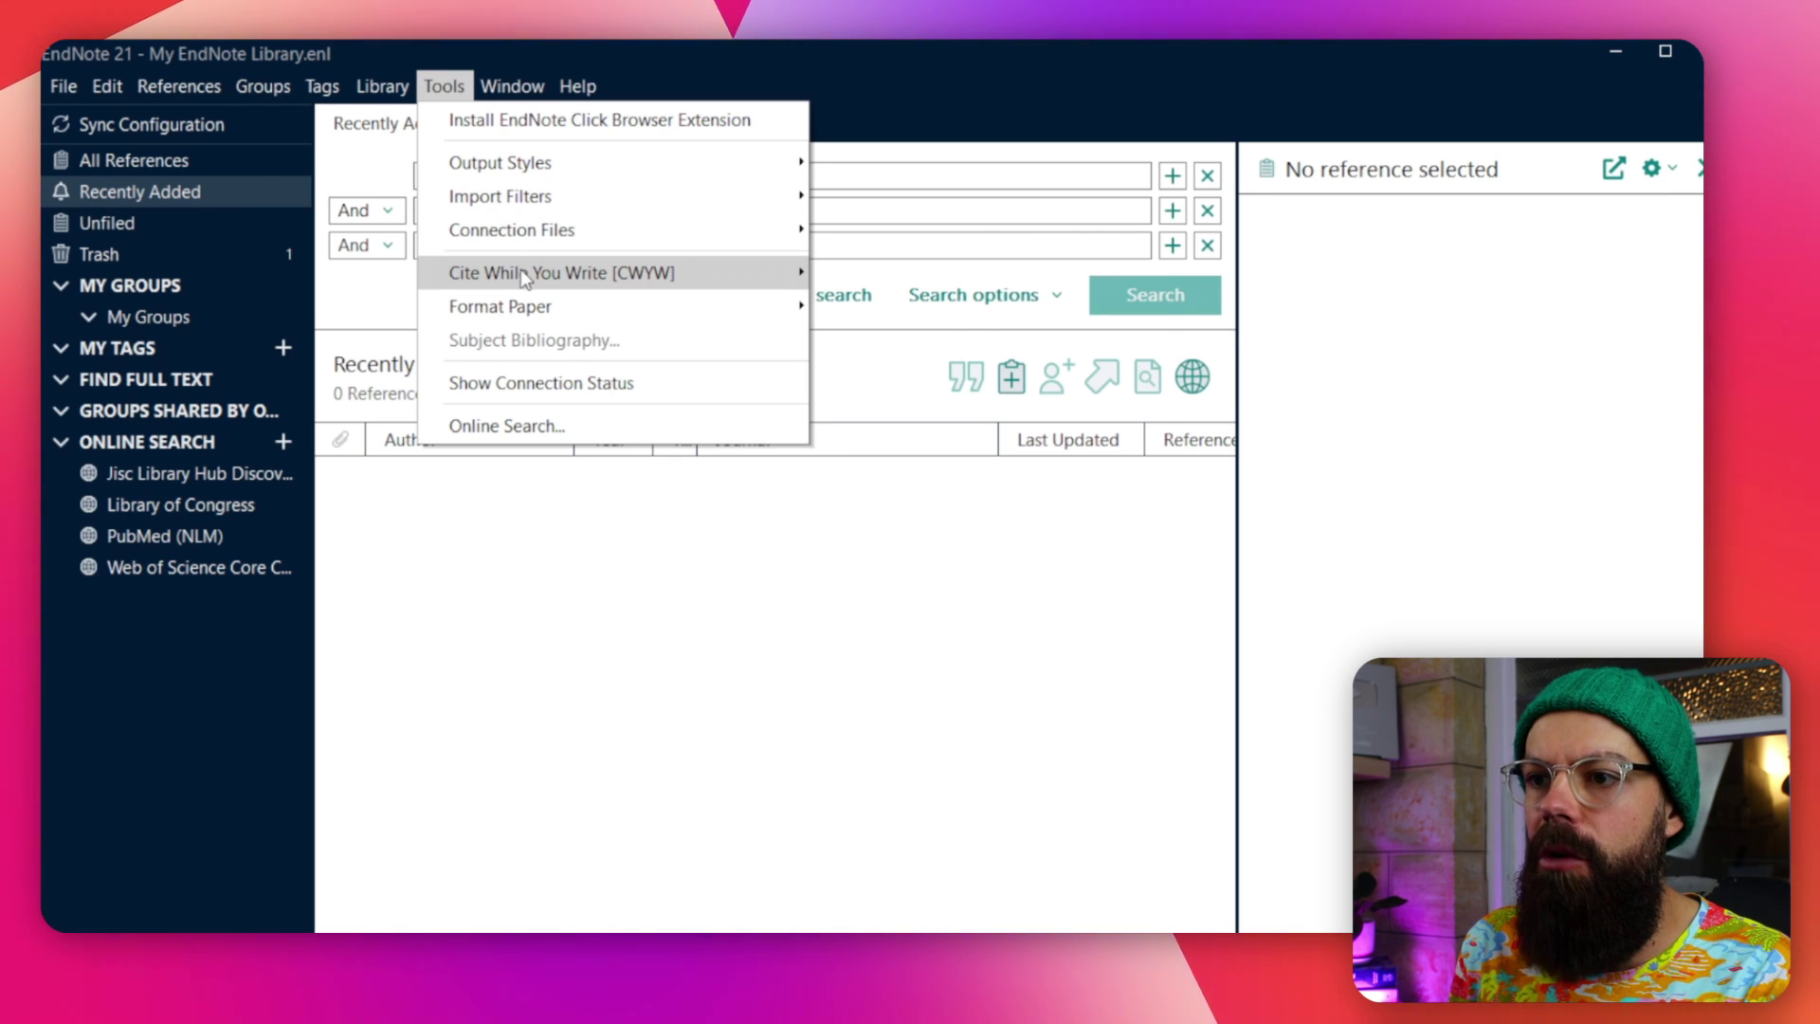
mouse_move(521, 272)
left_click(608, 611)
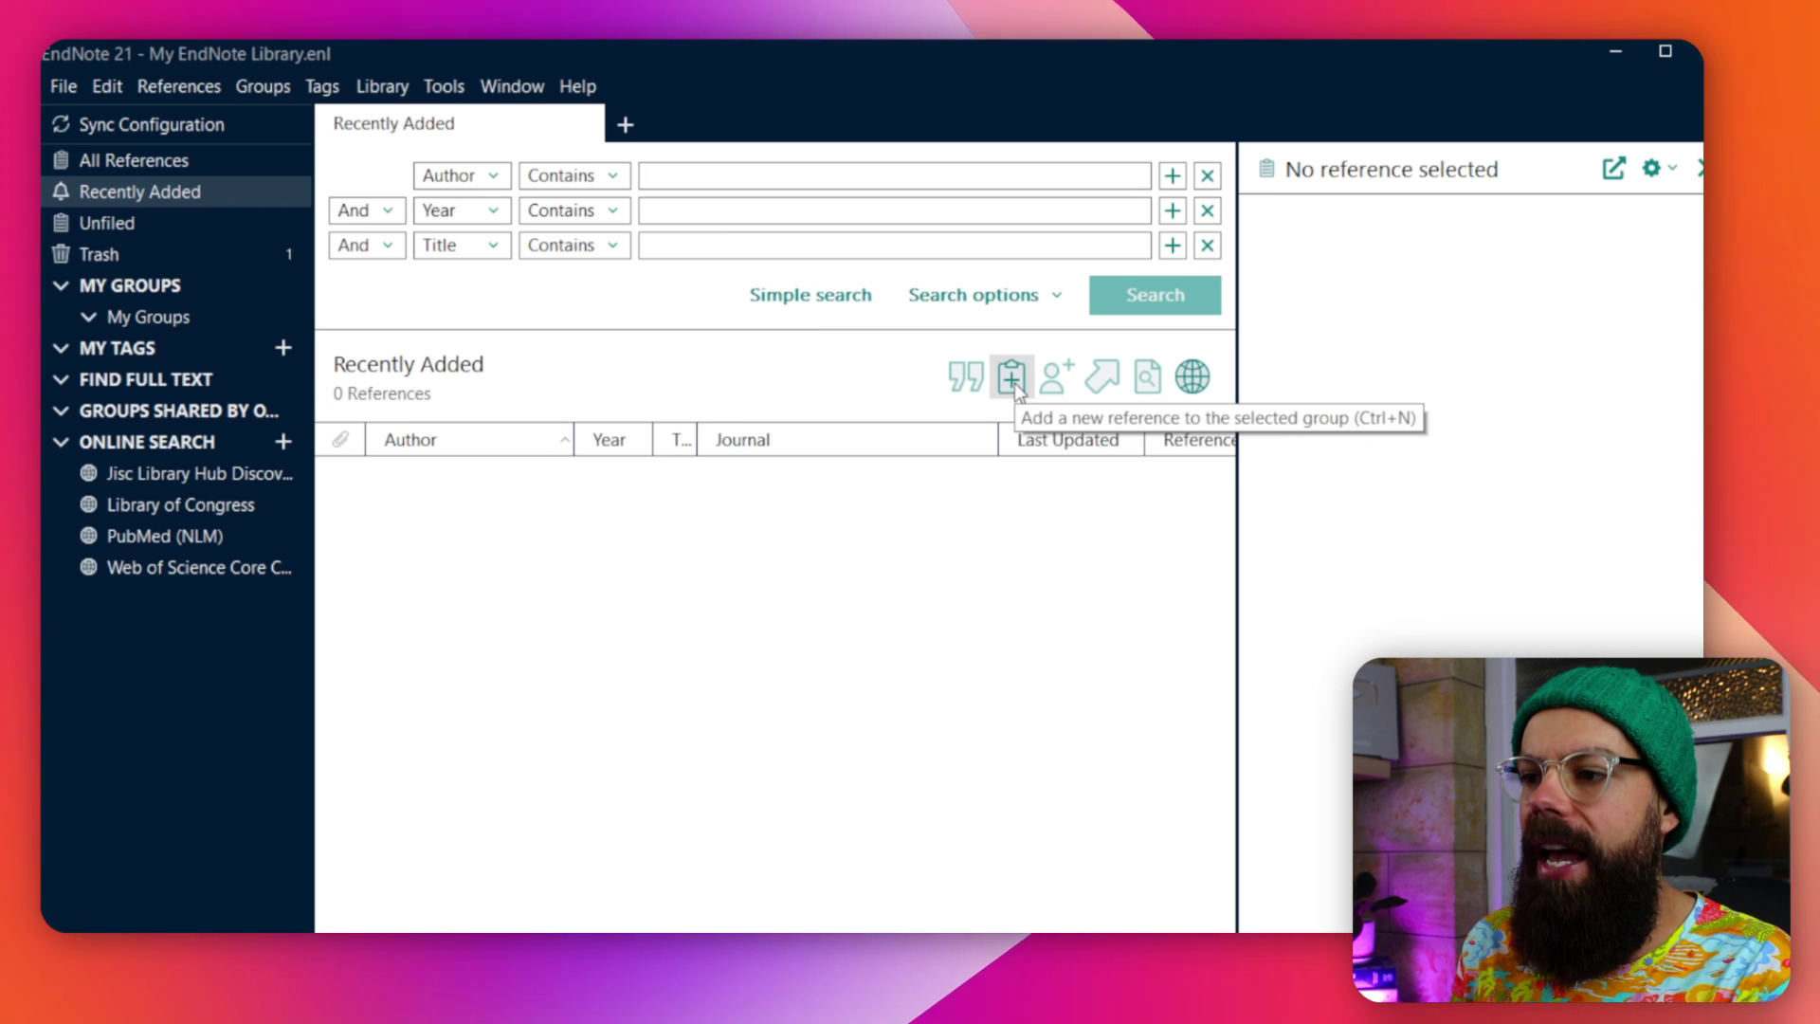
Create a Journal Article reference with the author's name, the year 2012 and the title "The best paper ever written".
left_click(1012, 378)
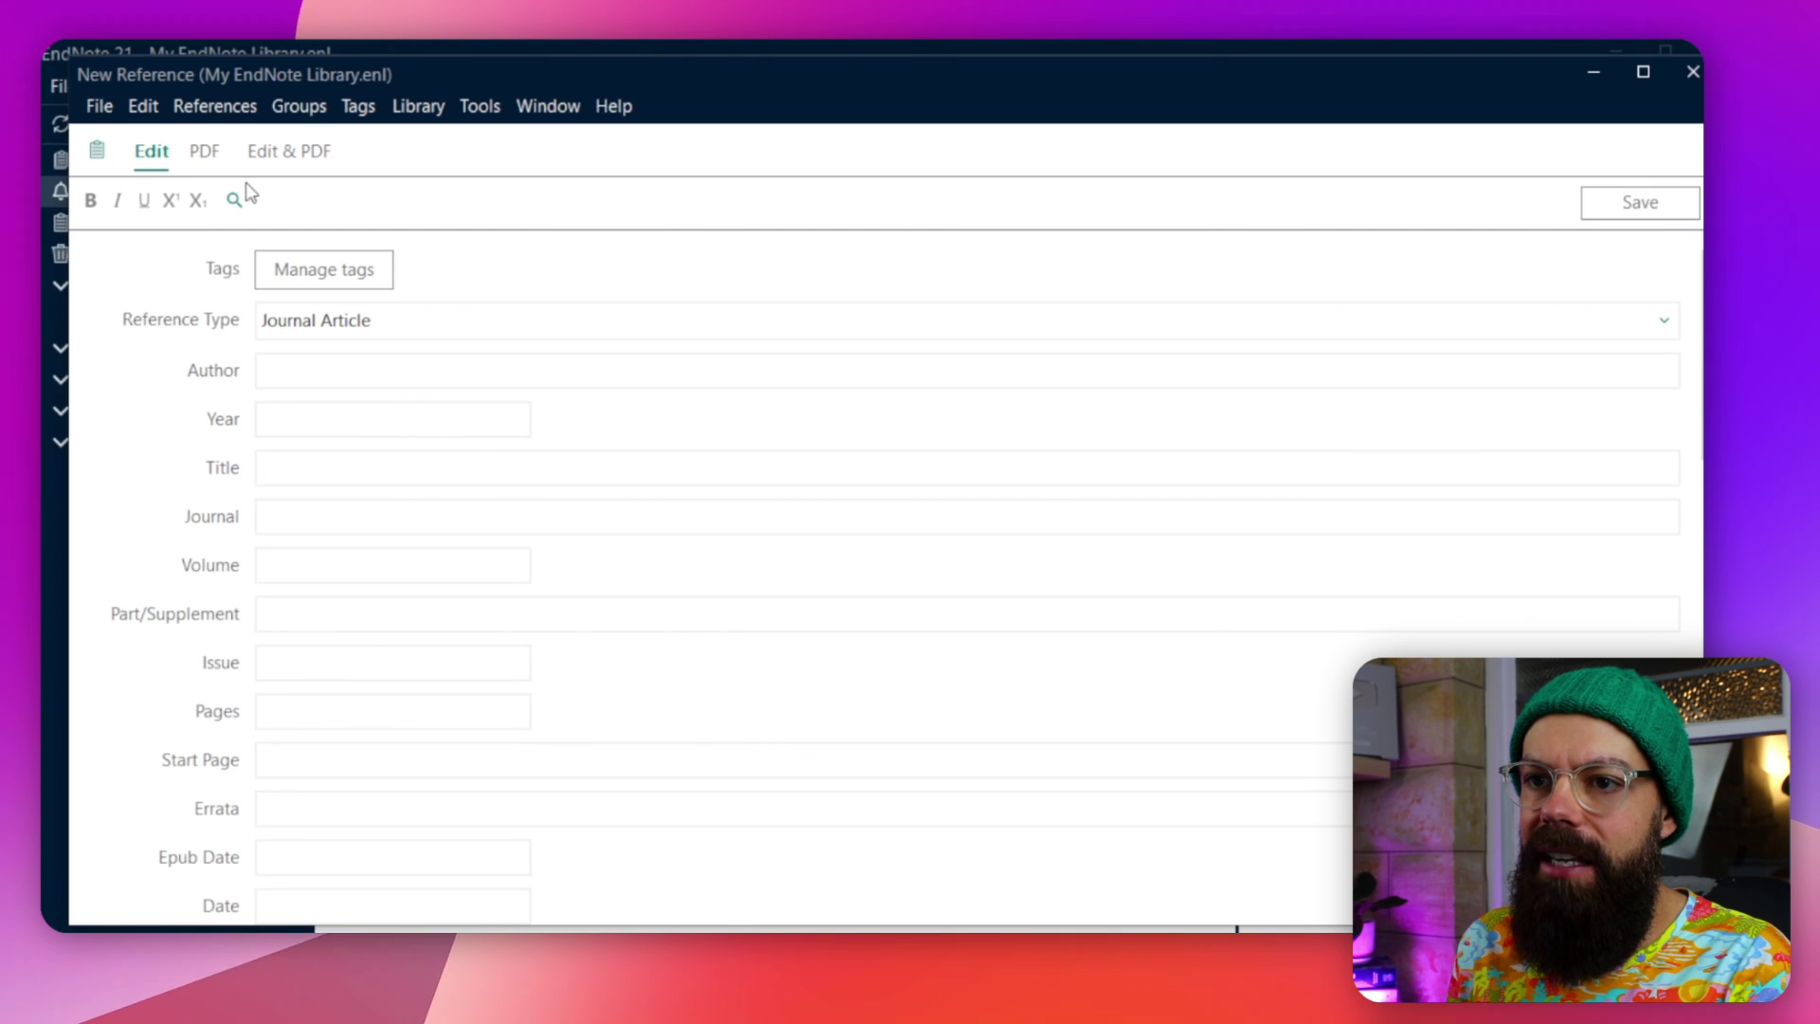
left_click(338, 376)
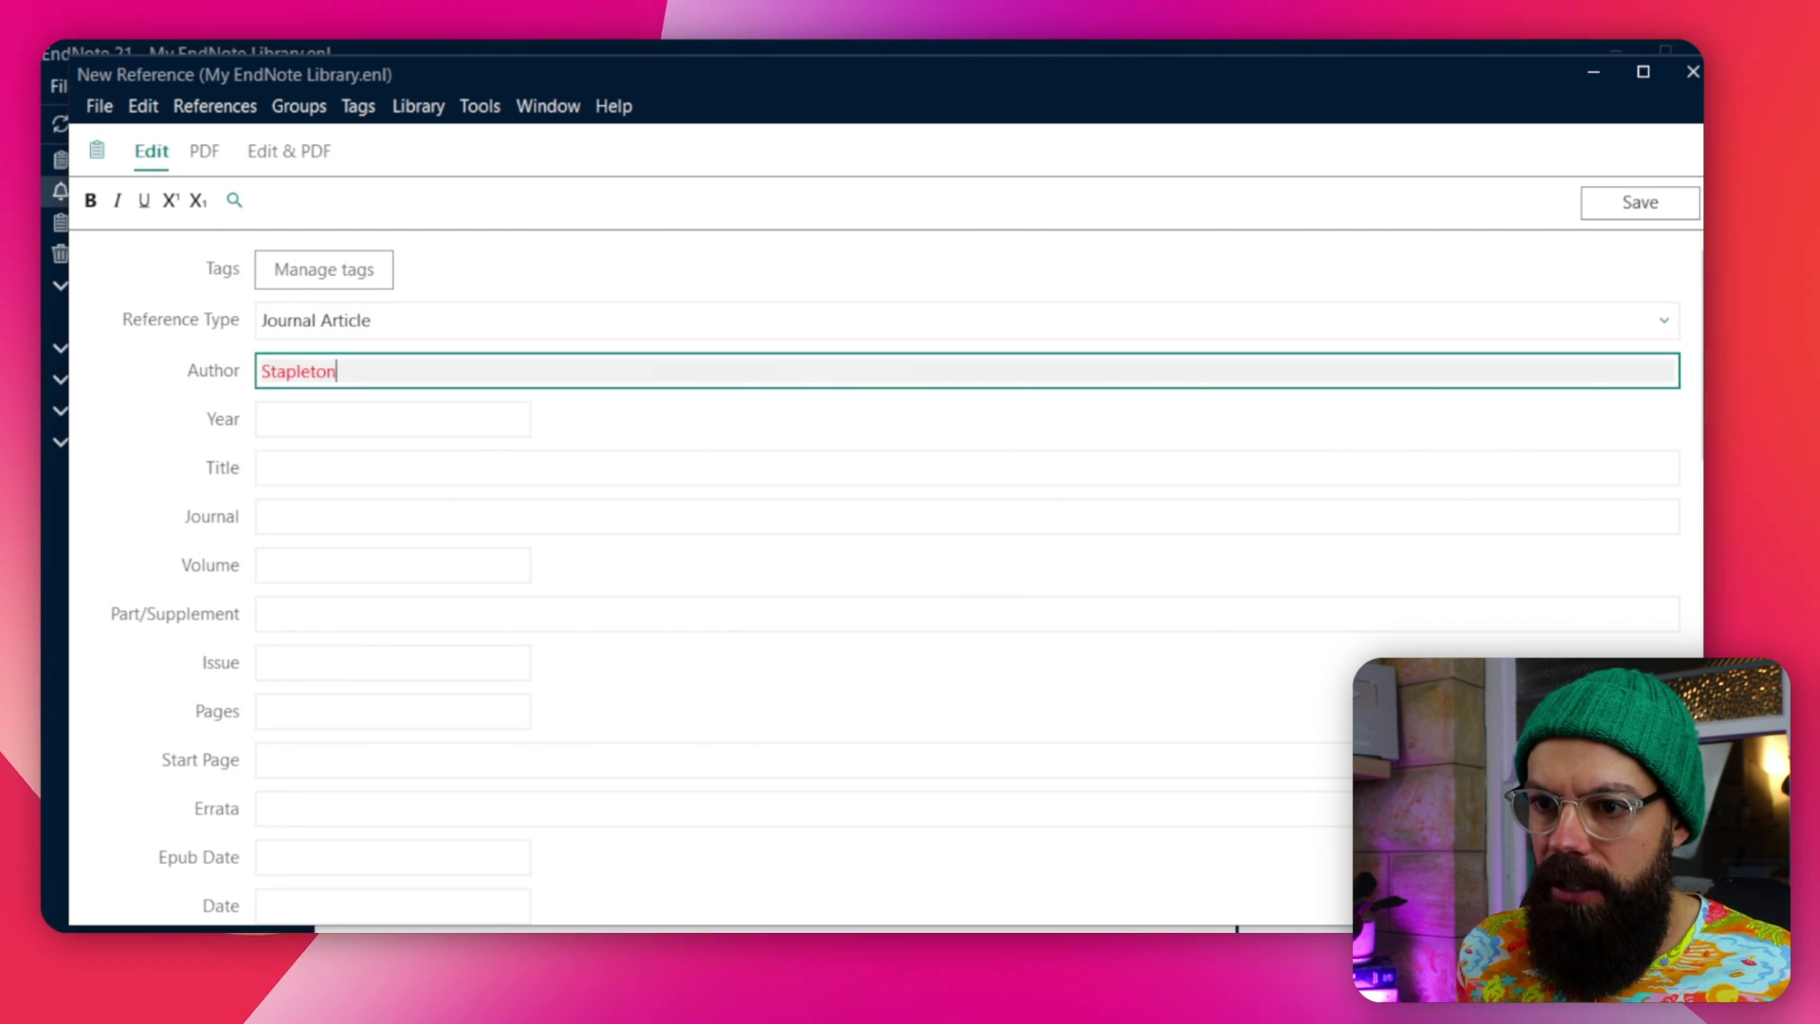
type("Stapleton")
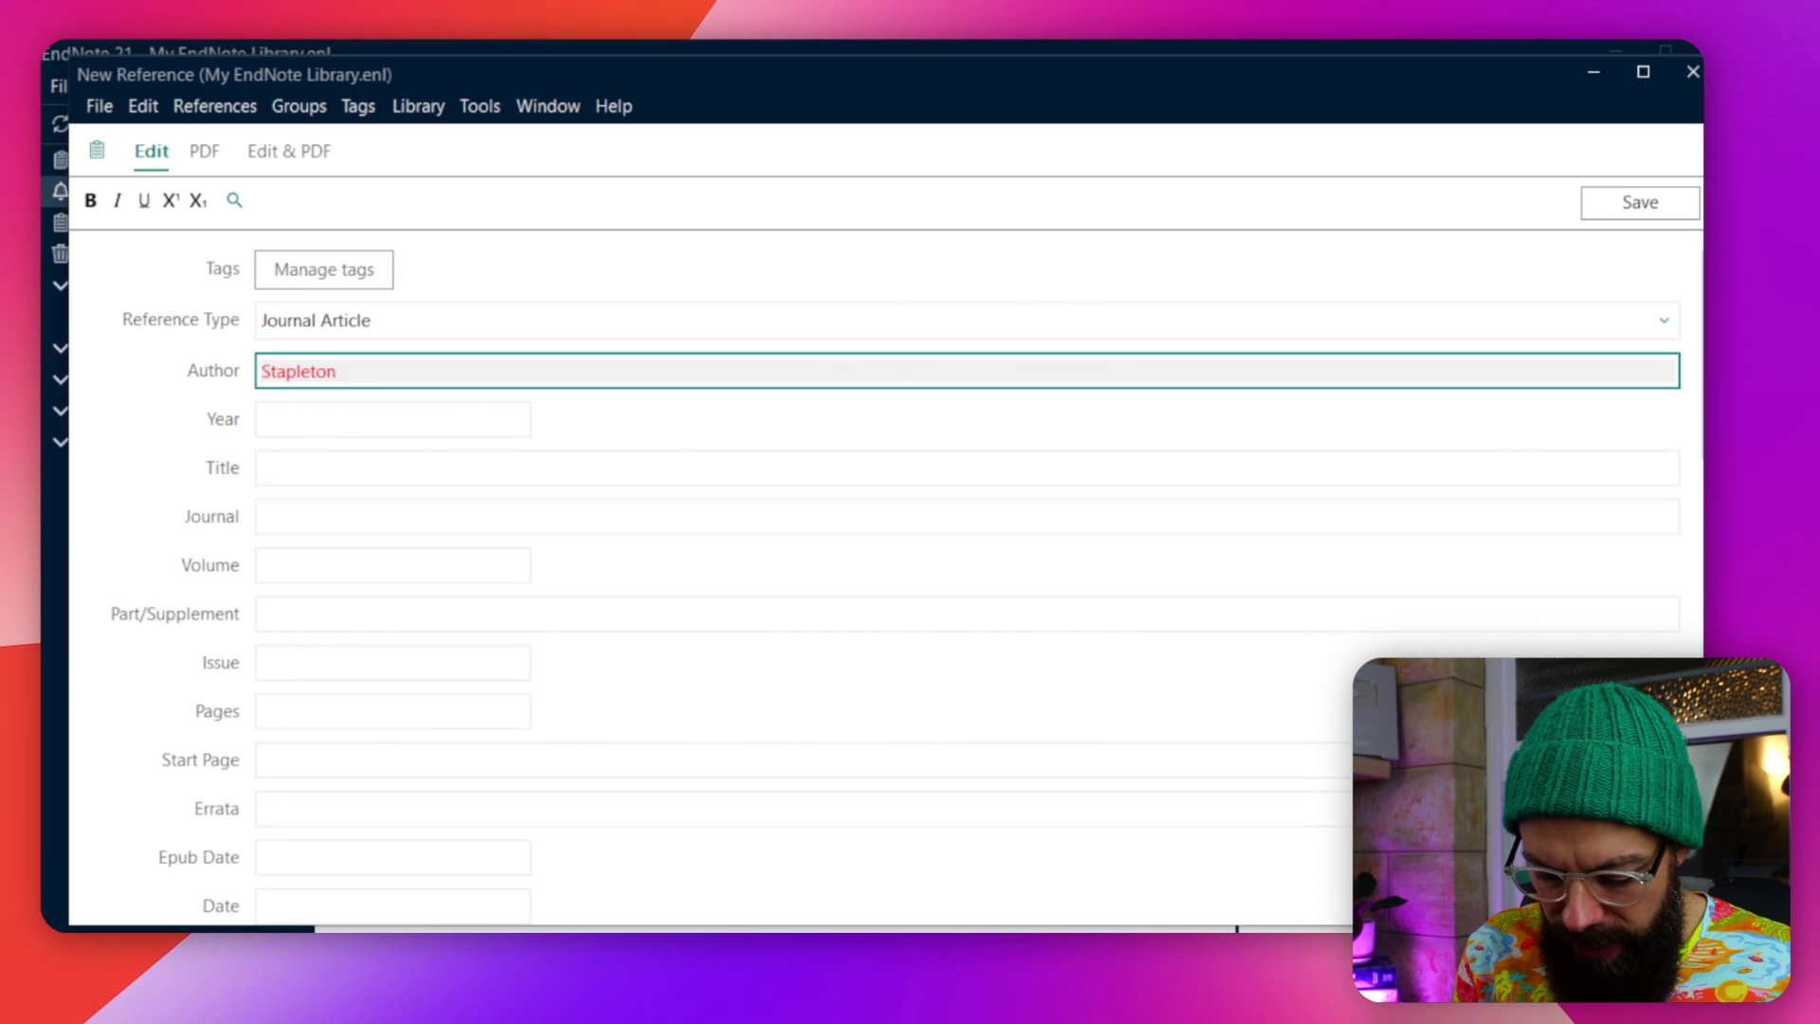
type(" AJ")
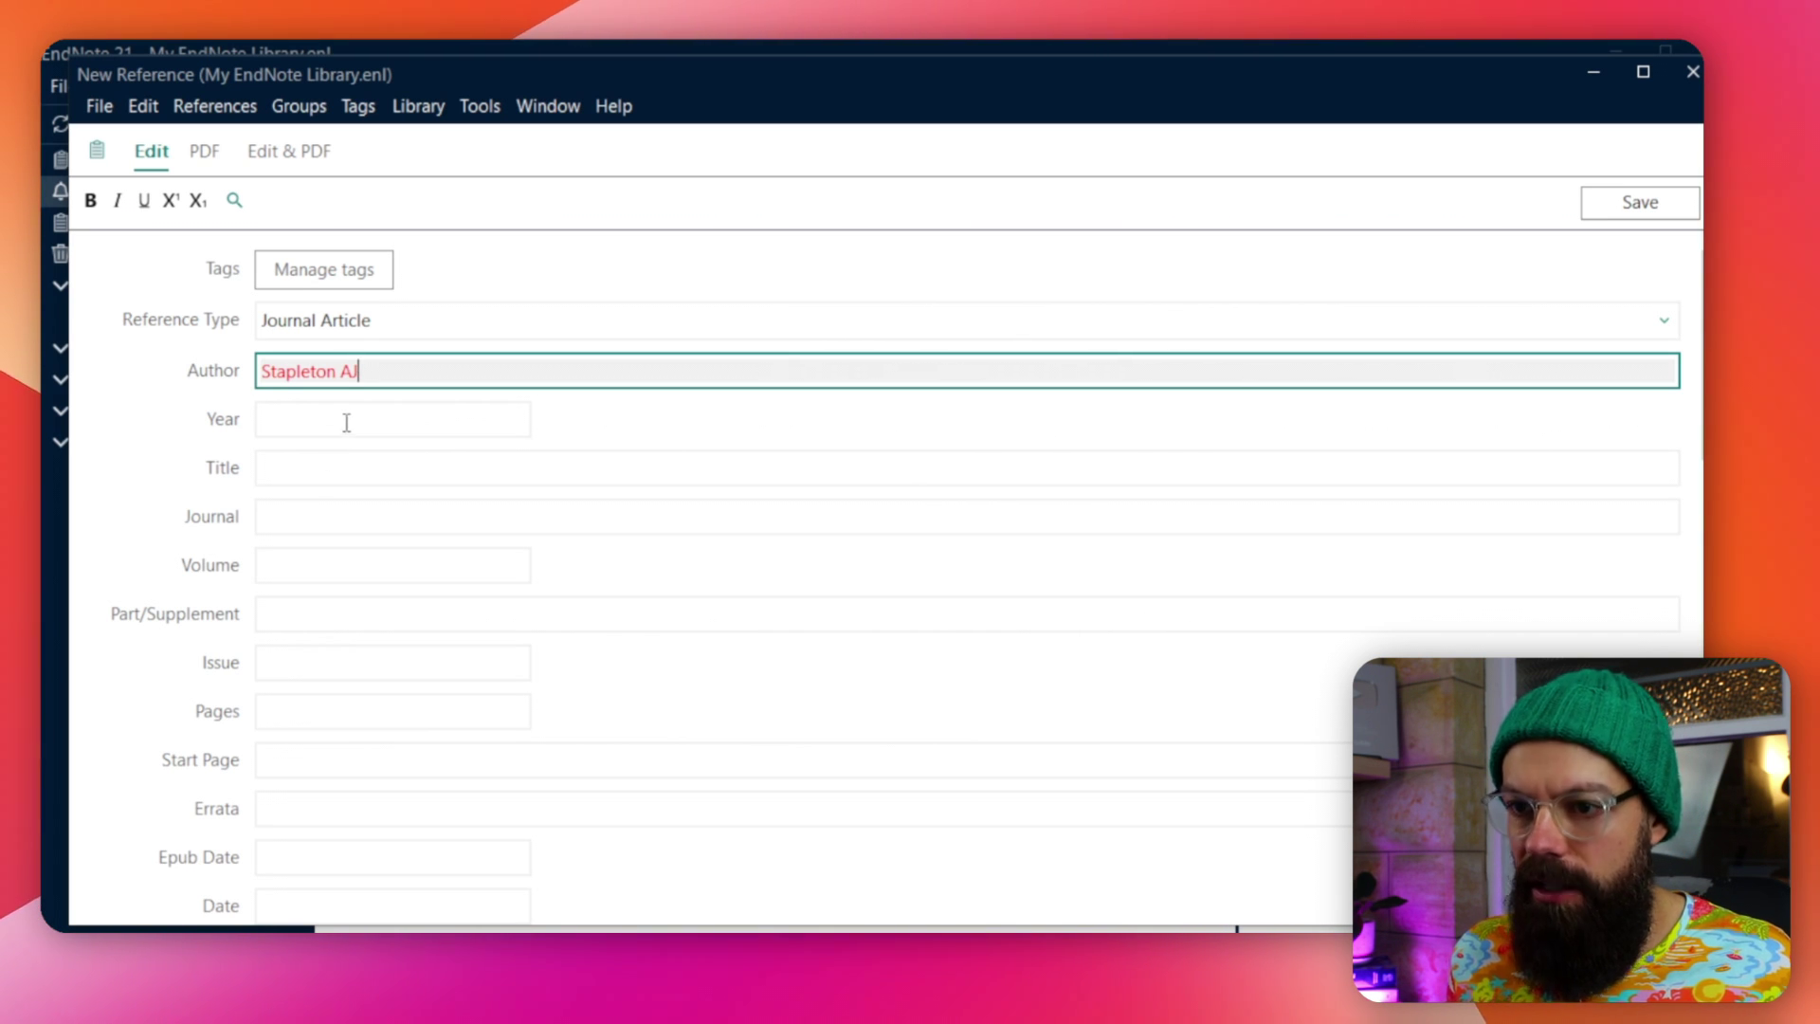
left_click(347, 423)
type("202")
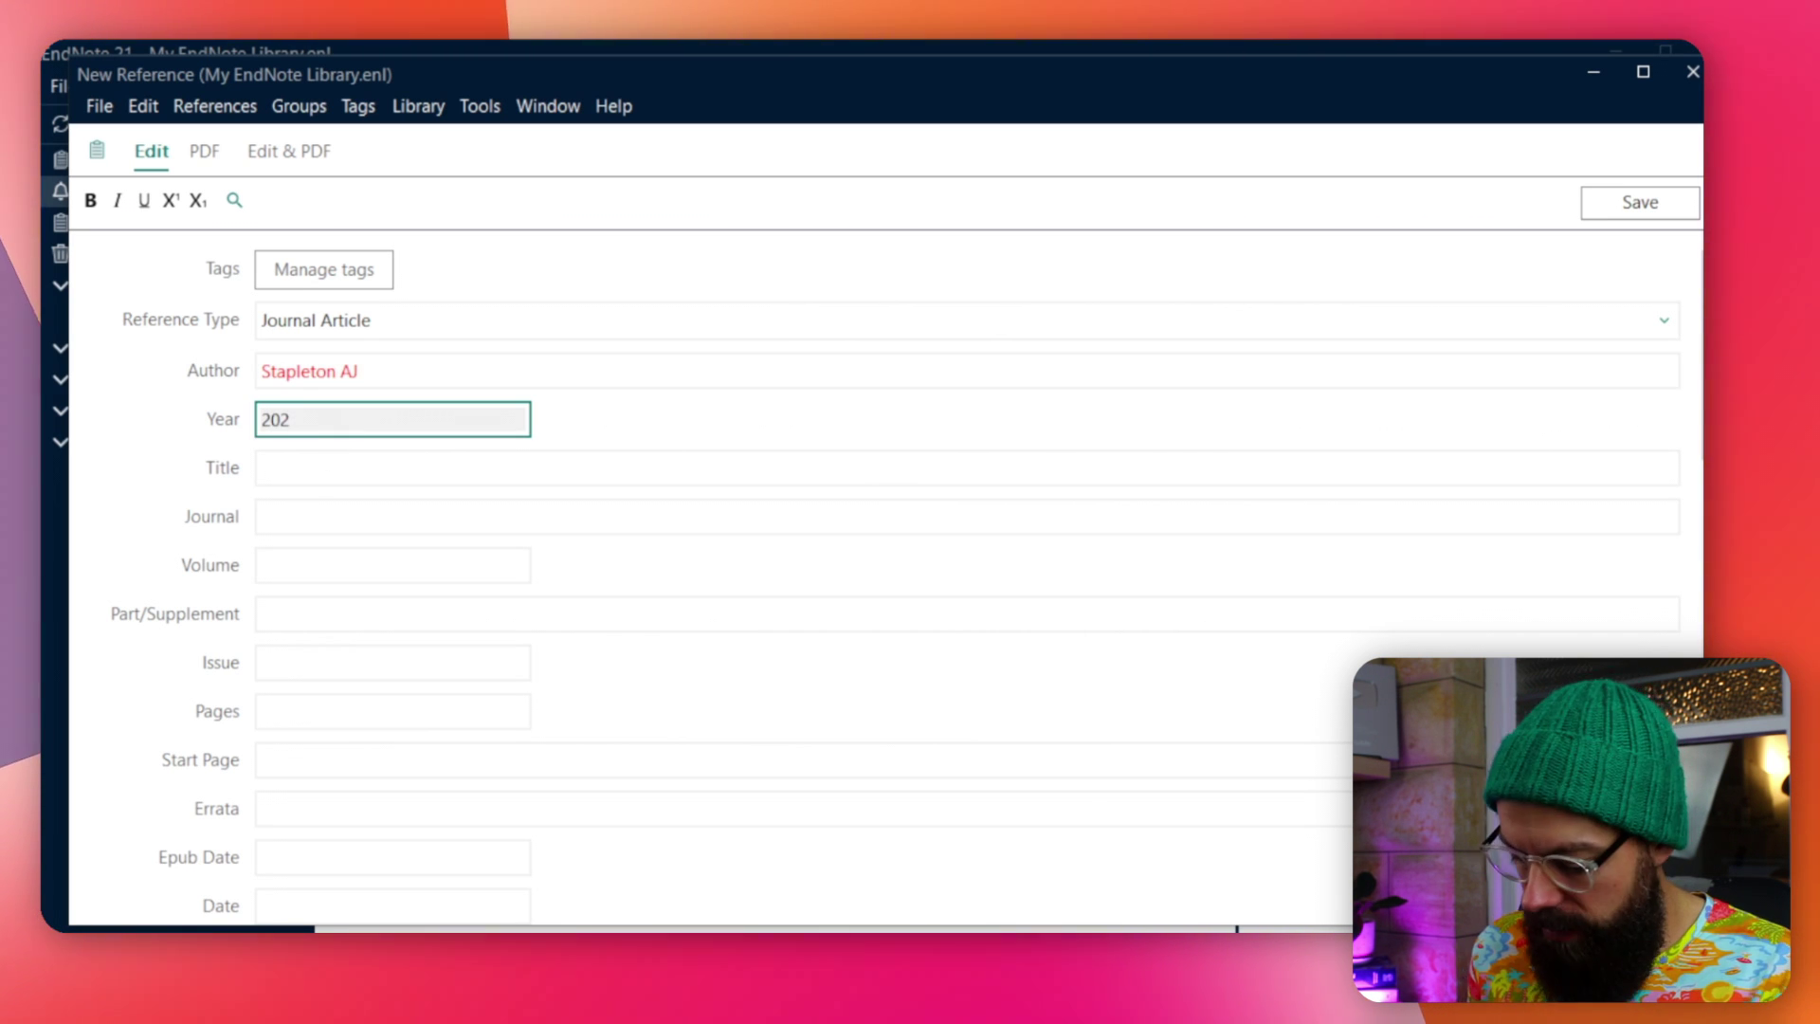
left_click(275, 475)
type("The best p")
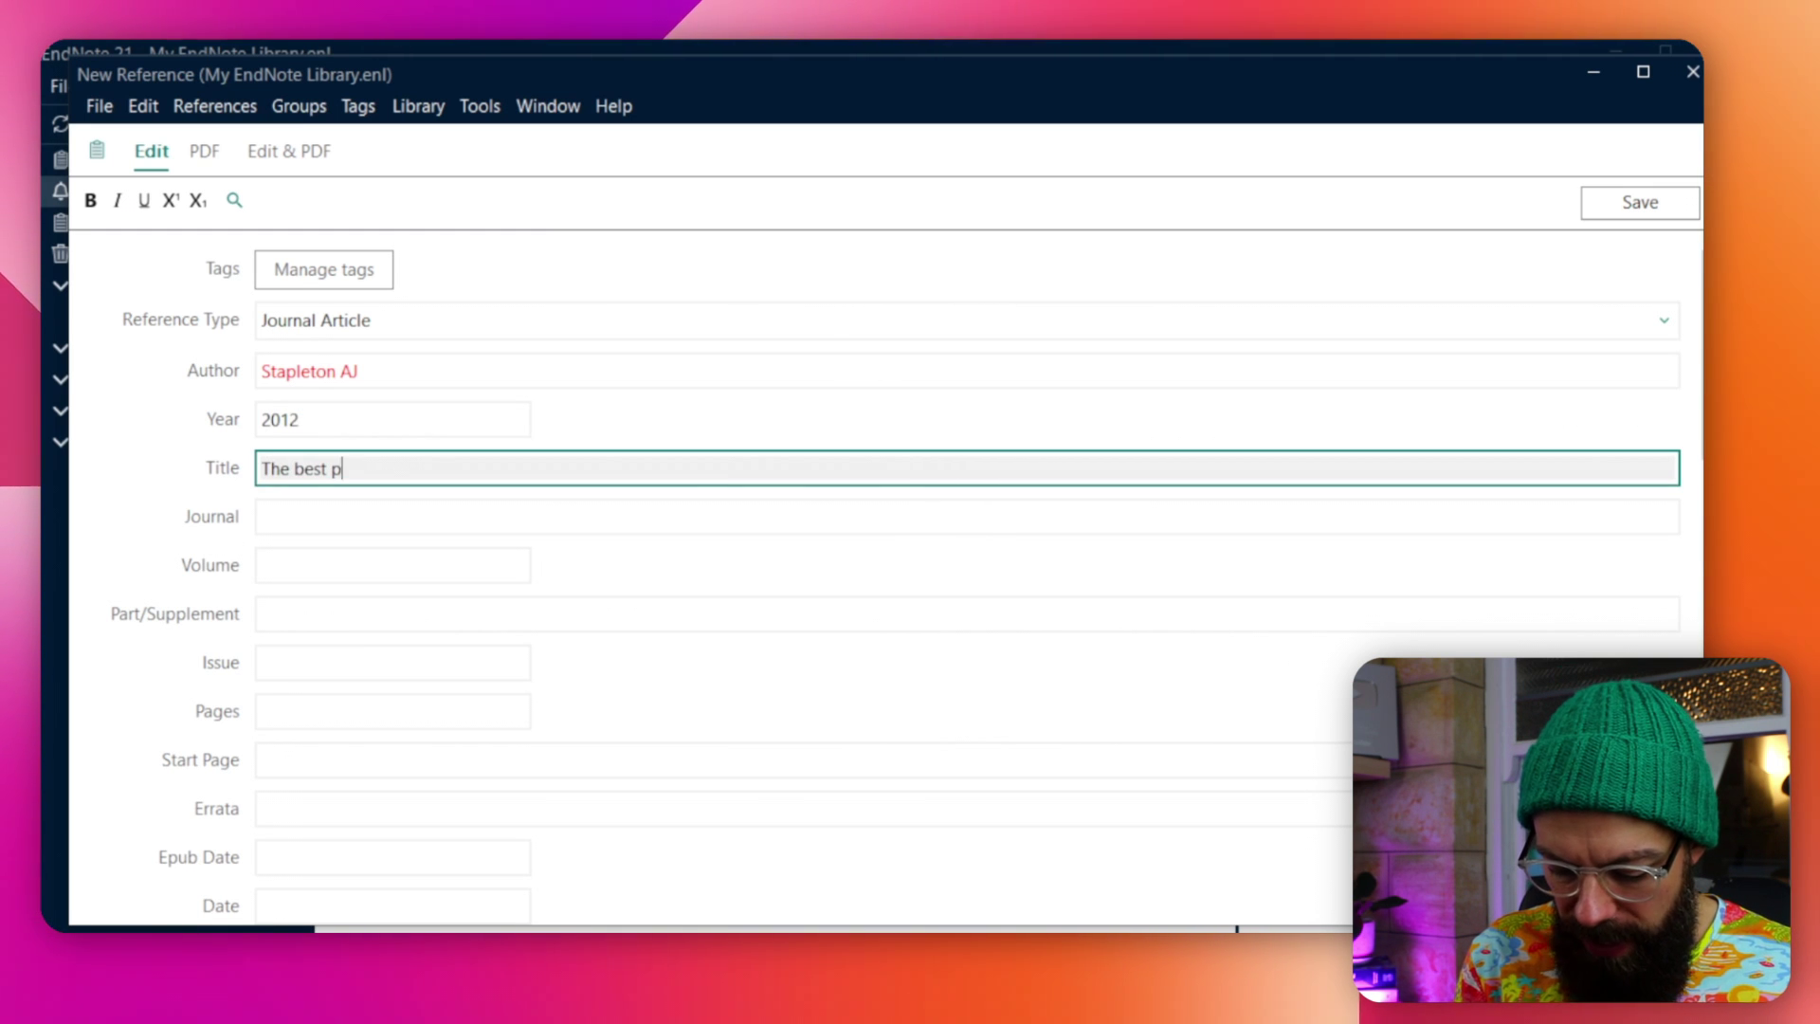
type("aper ever written")
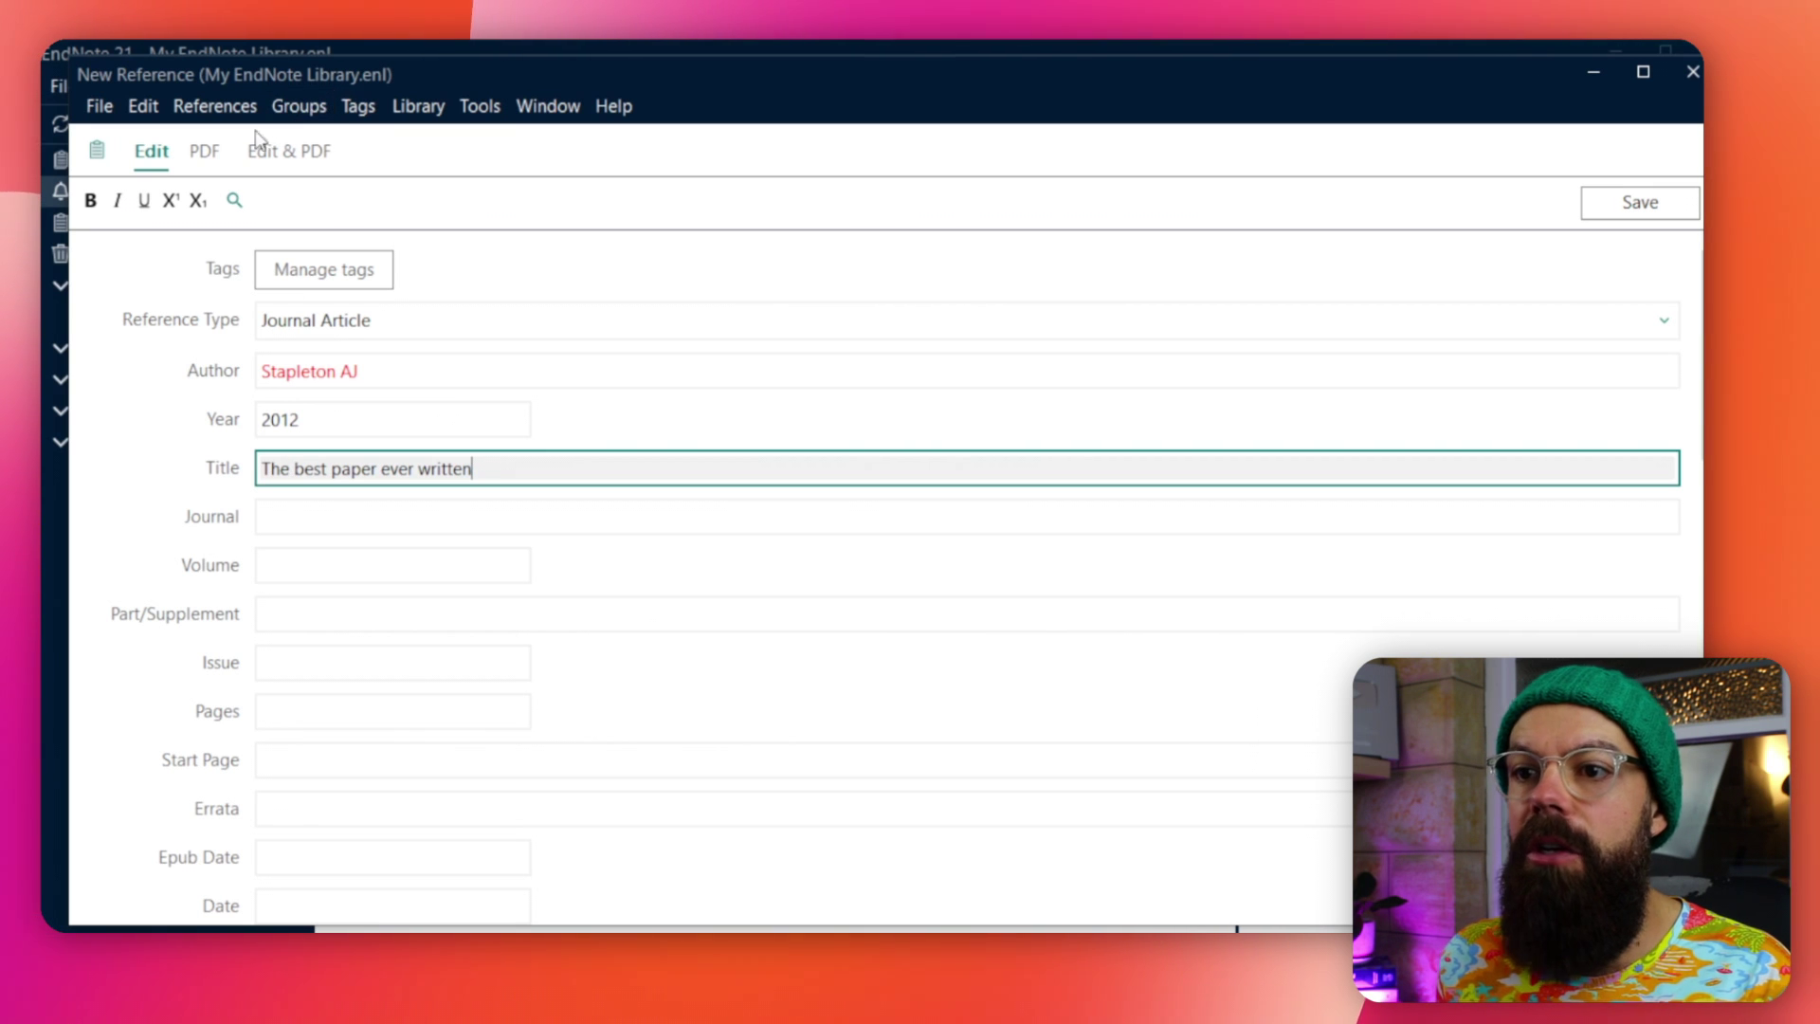
Look at the new reference's PDF attachment options and its combined editing and PDF view.
left_click(206, 151)
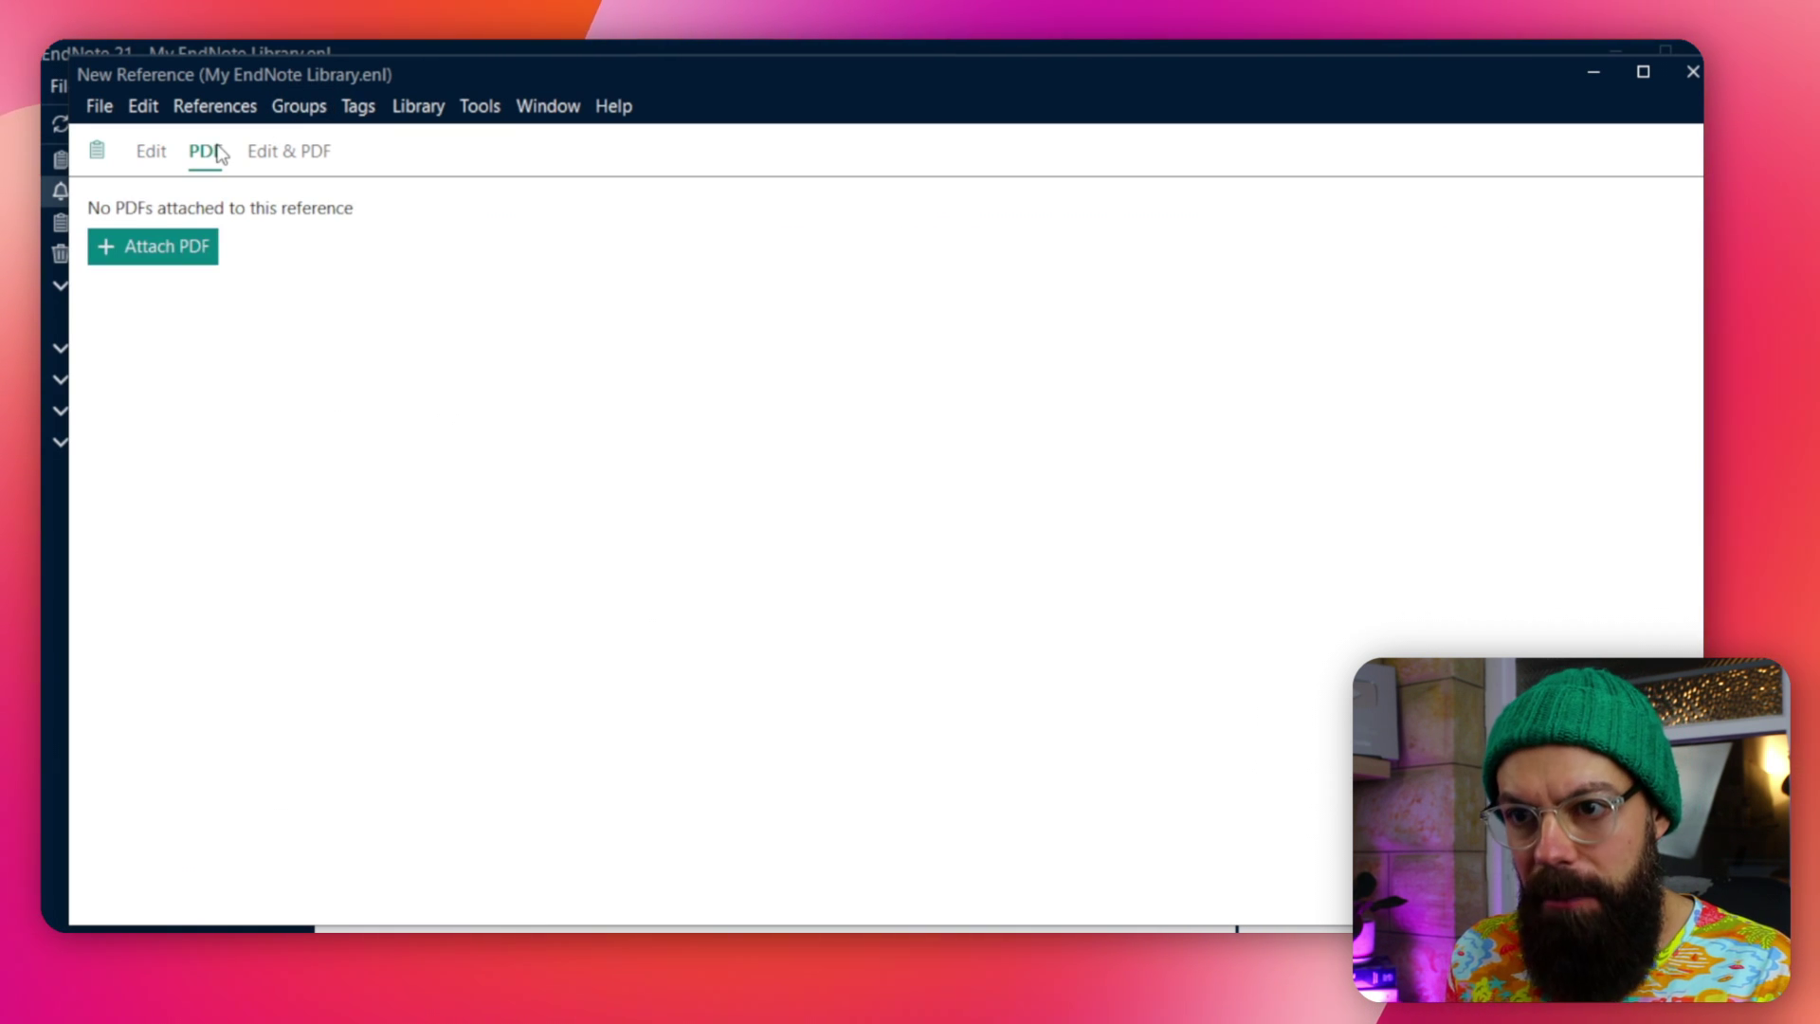
left_click(193, 250)
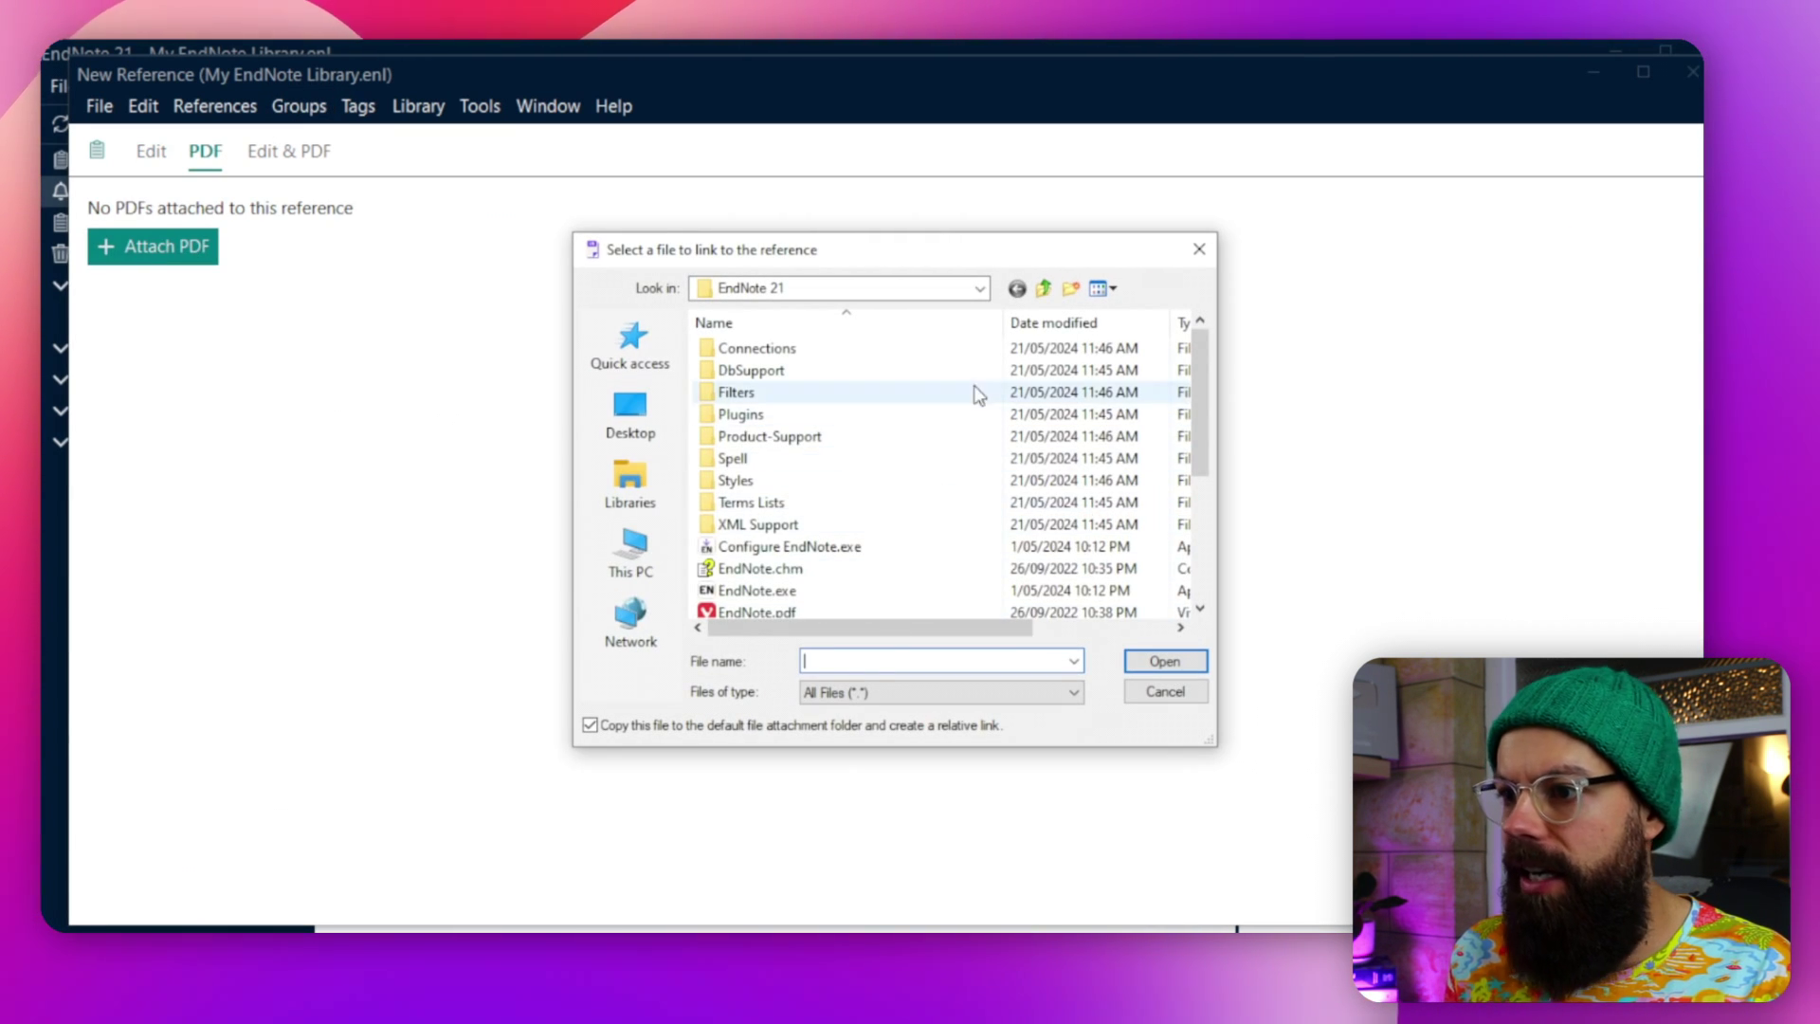
left_click(1191, 256)
left_click(309, 155)
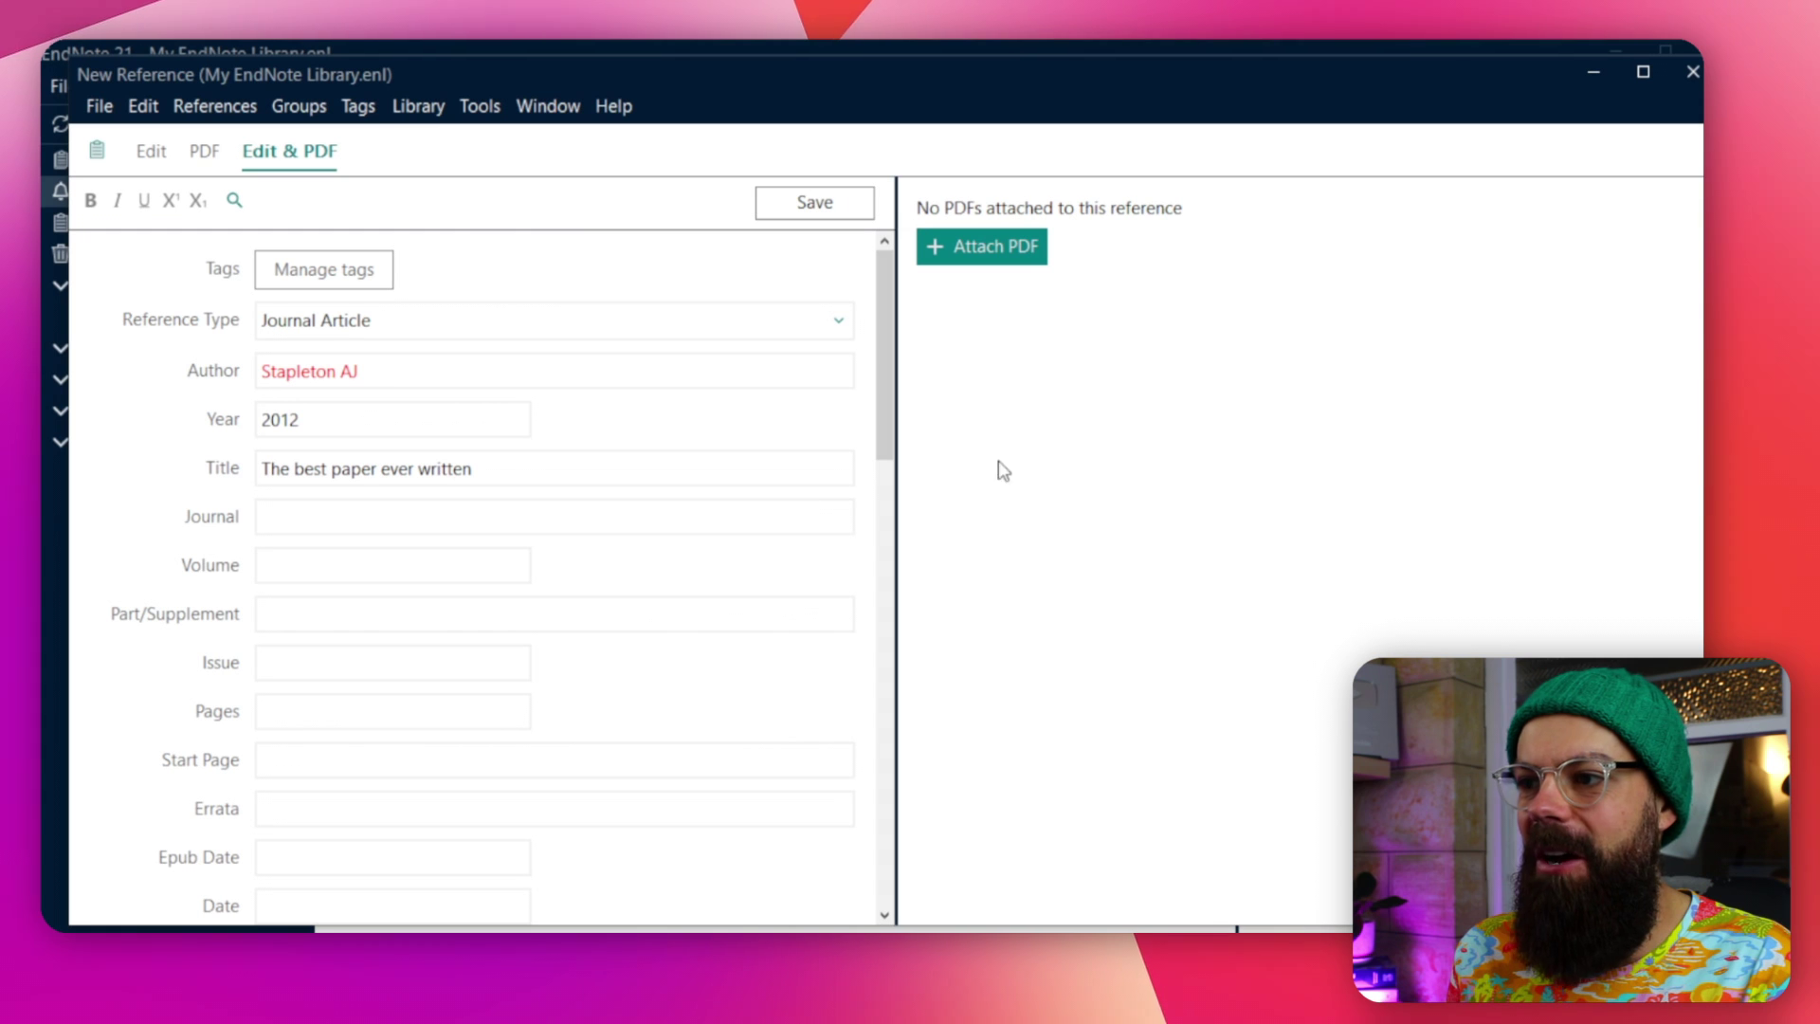
Return to the new reference's fields and save the reference to the library.
left_click(152, 154)
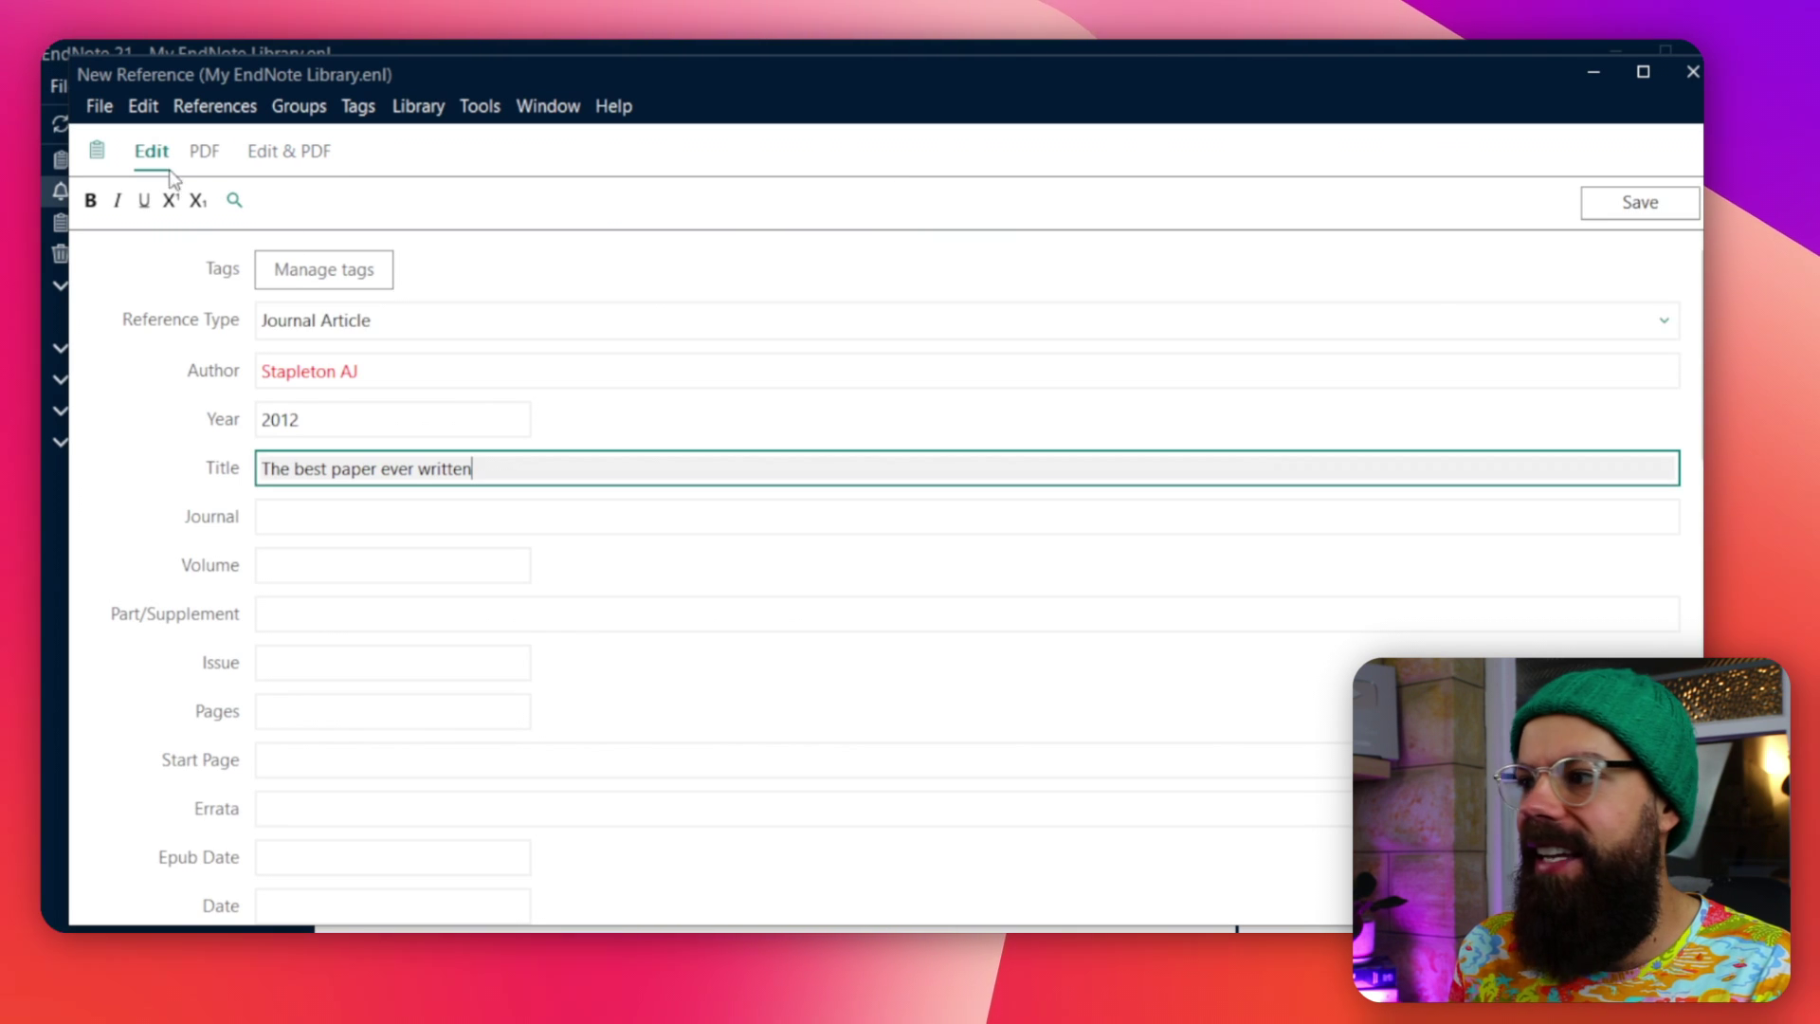
left_click(1611, 209)
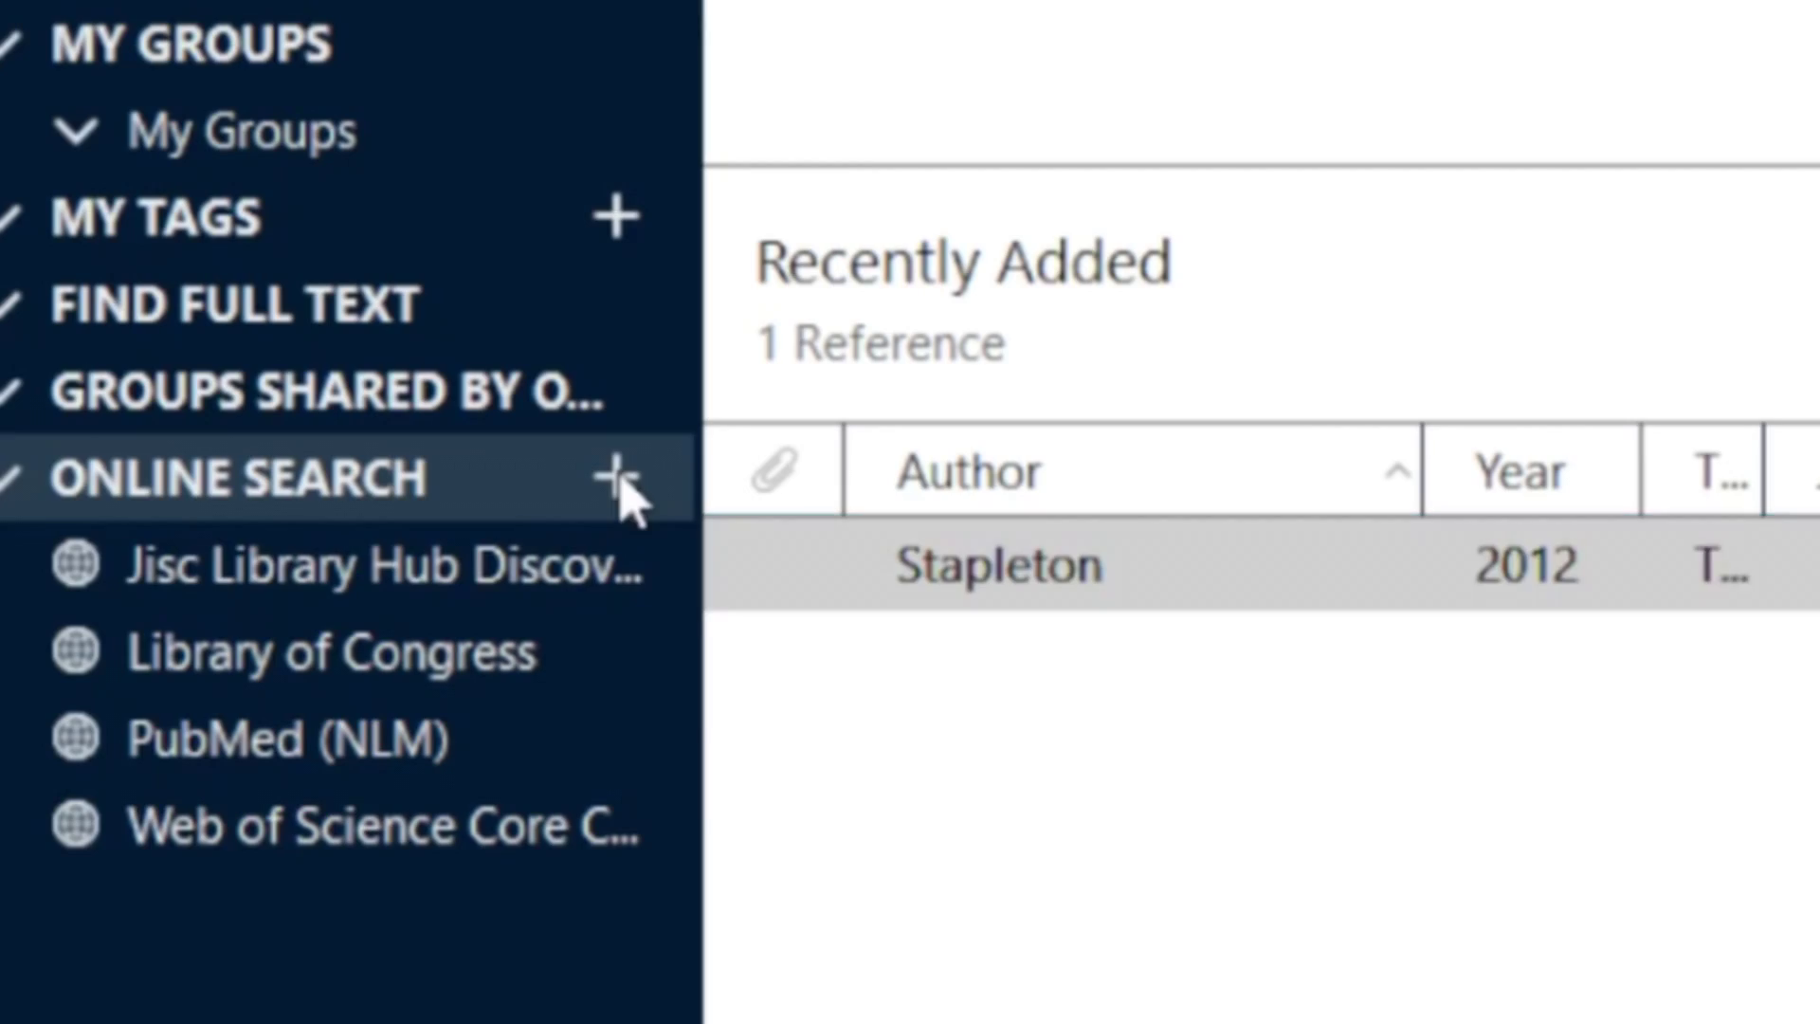
Browse the connections available for online search and close the list without choosing one.
left_click(619, 479)
scroll(853, 417, "down", 20)
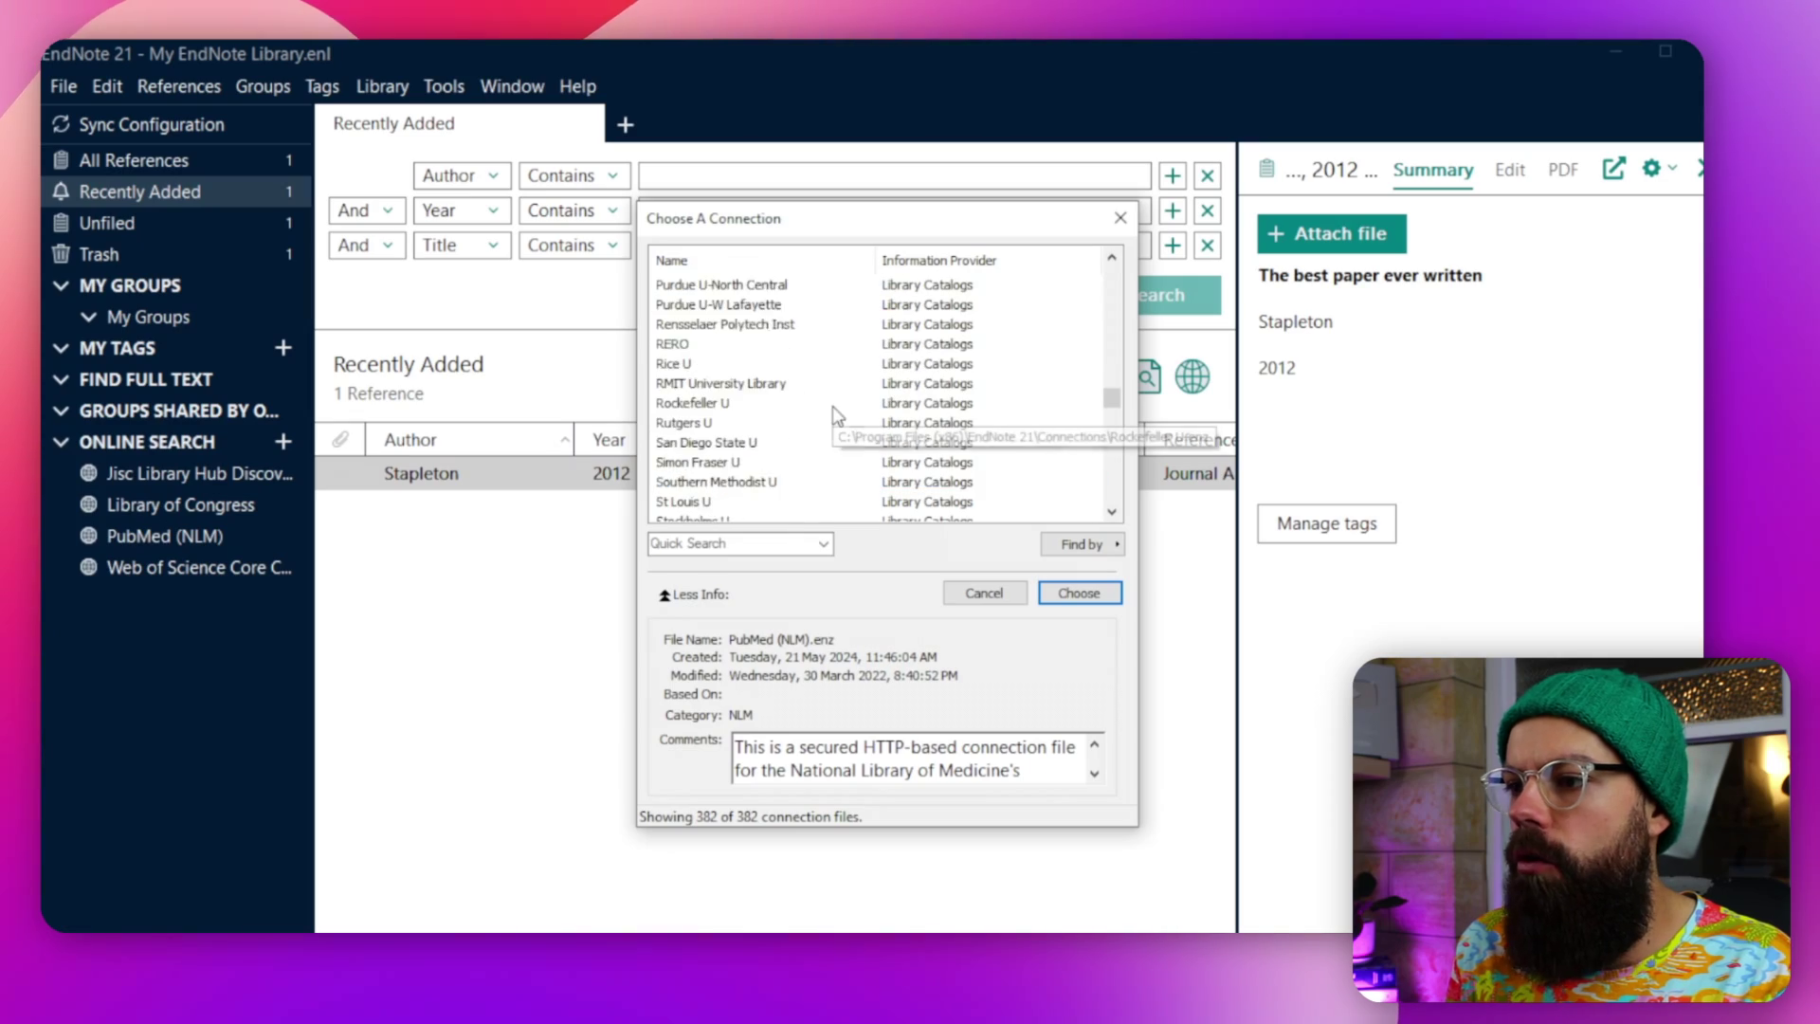
scroll(871, 422, "up", 10)
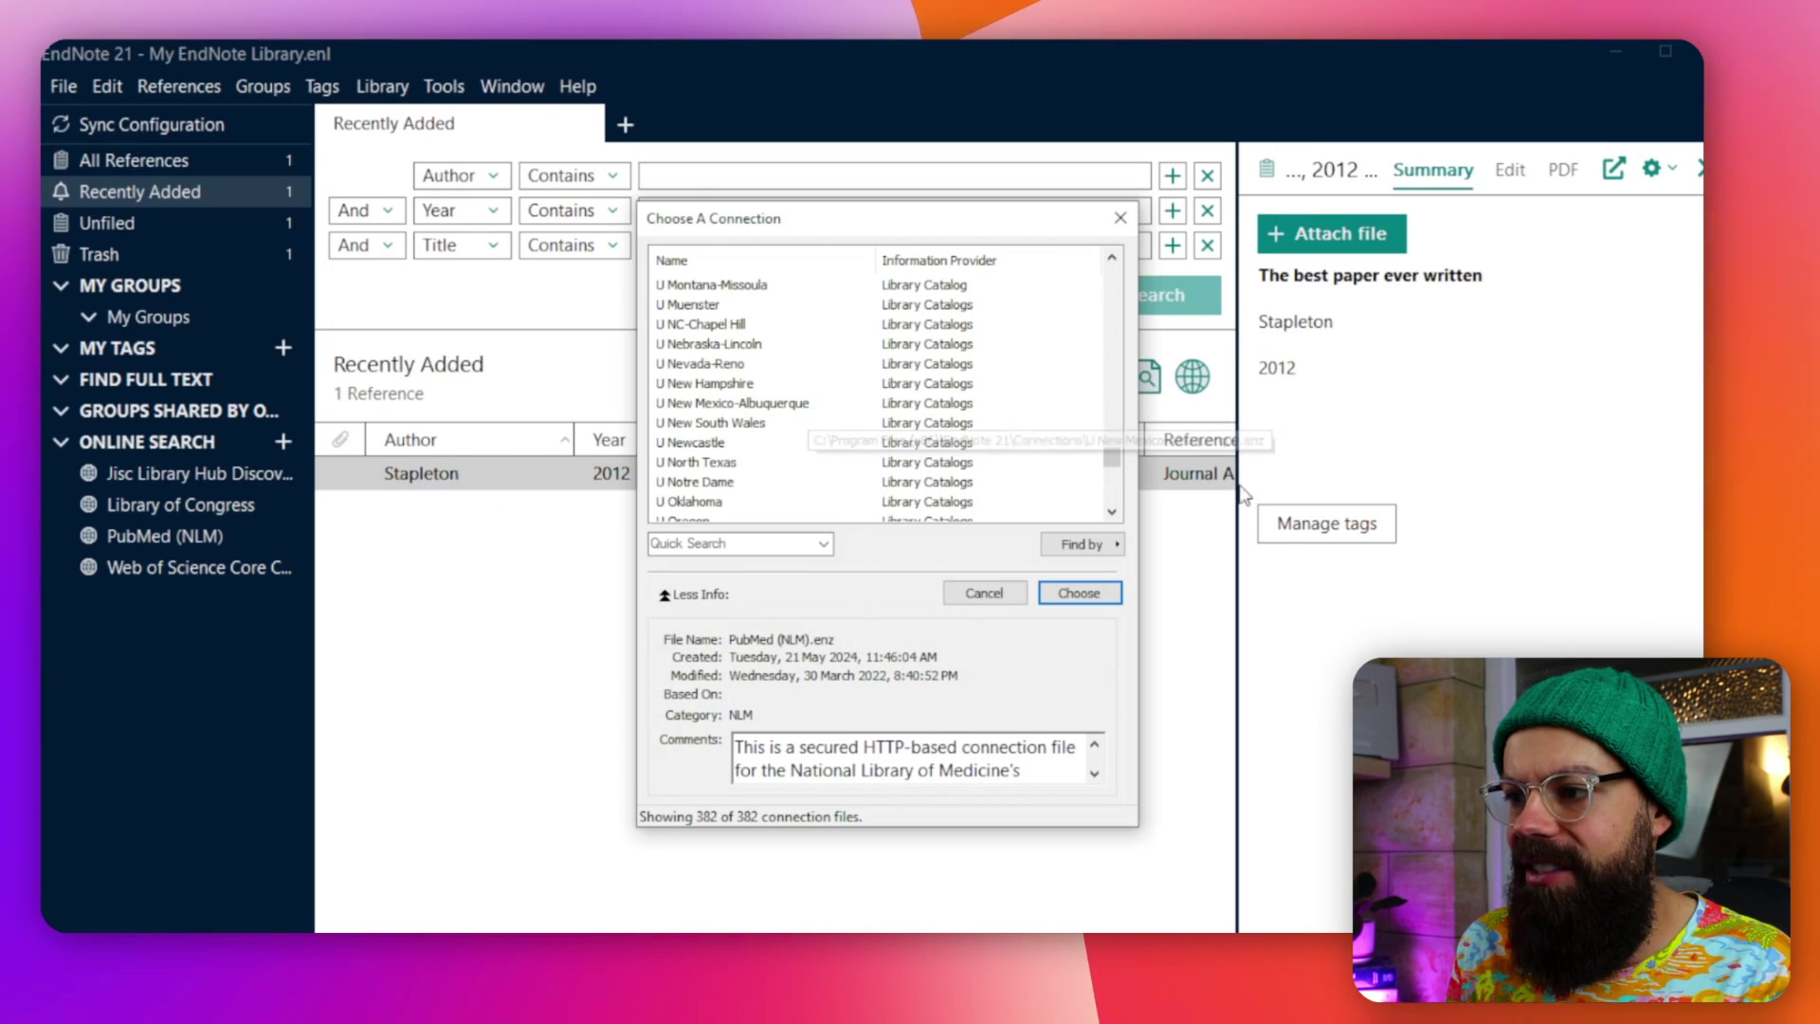
left_click_drag(1111, 458, 1113, 403)
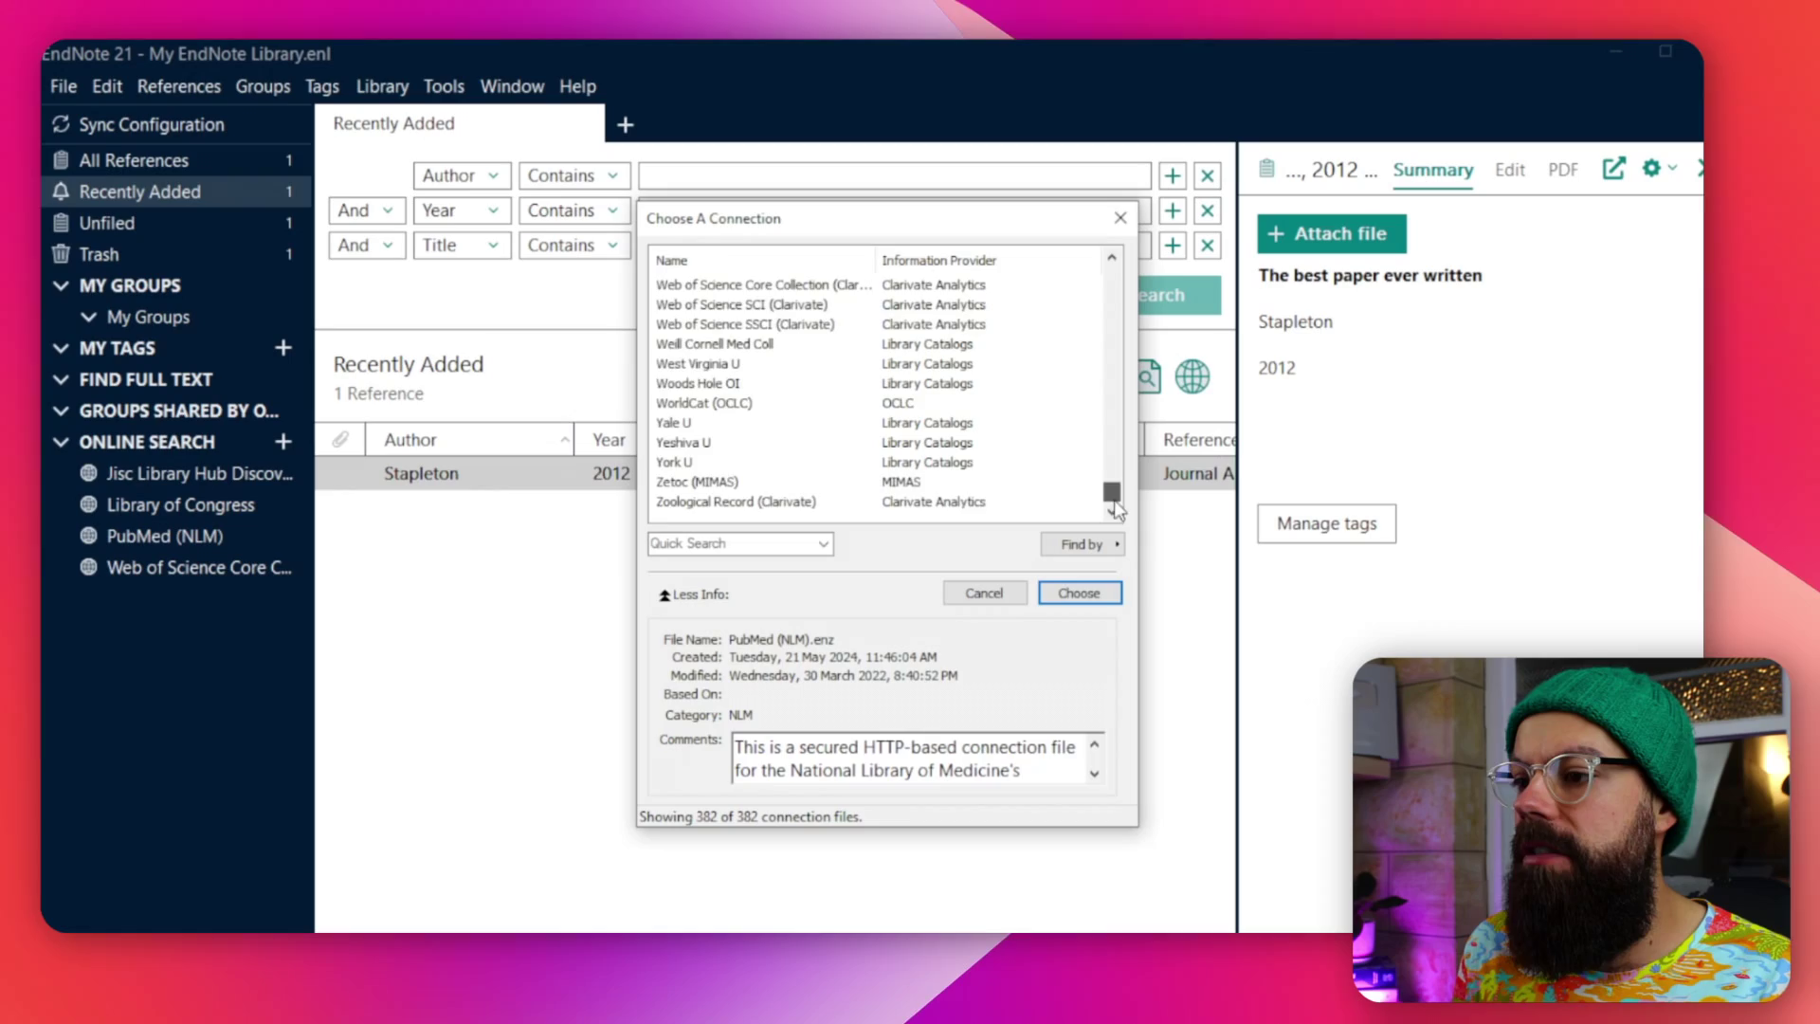
scroll(1117, 240, "up", 10)
left_click(1120, 218)
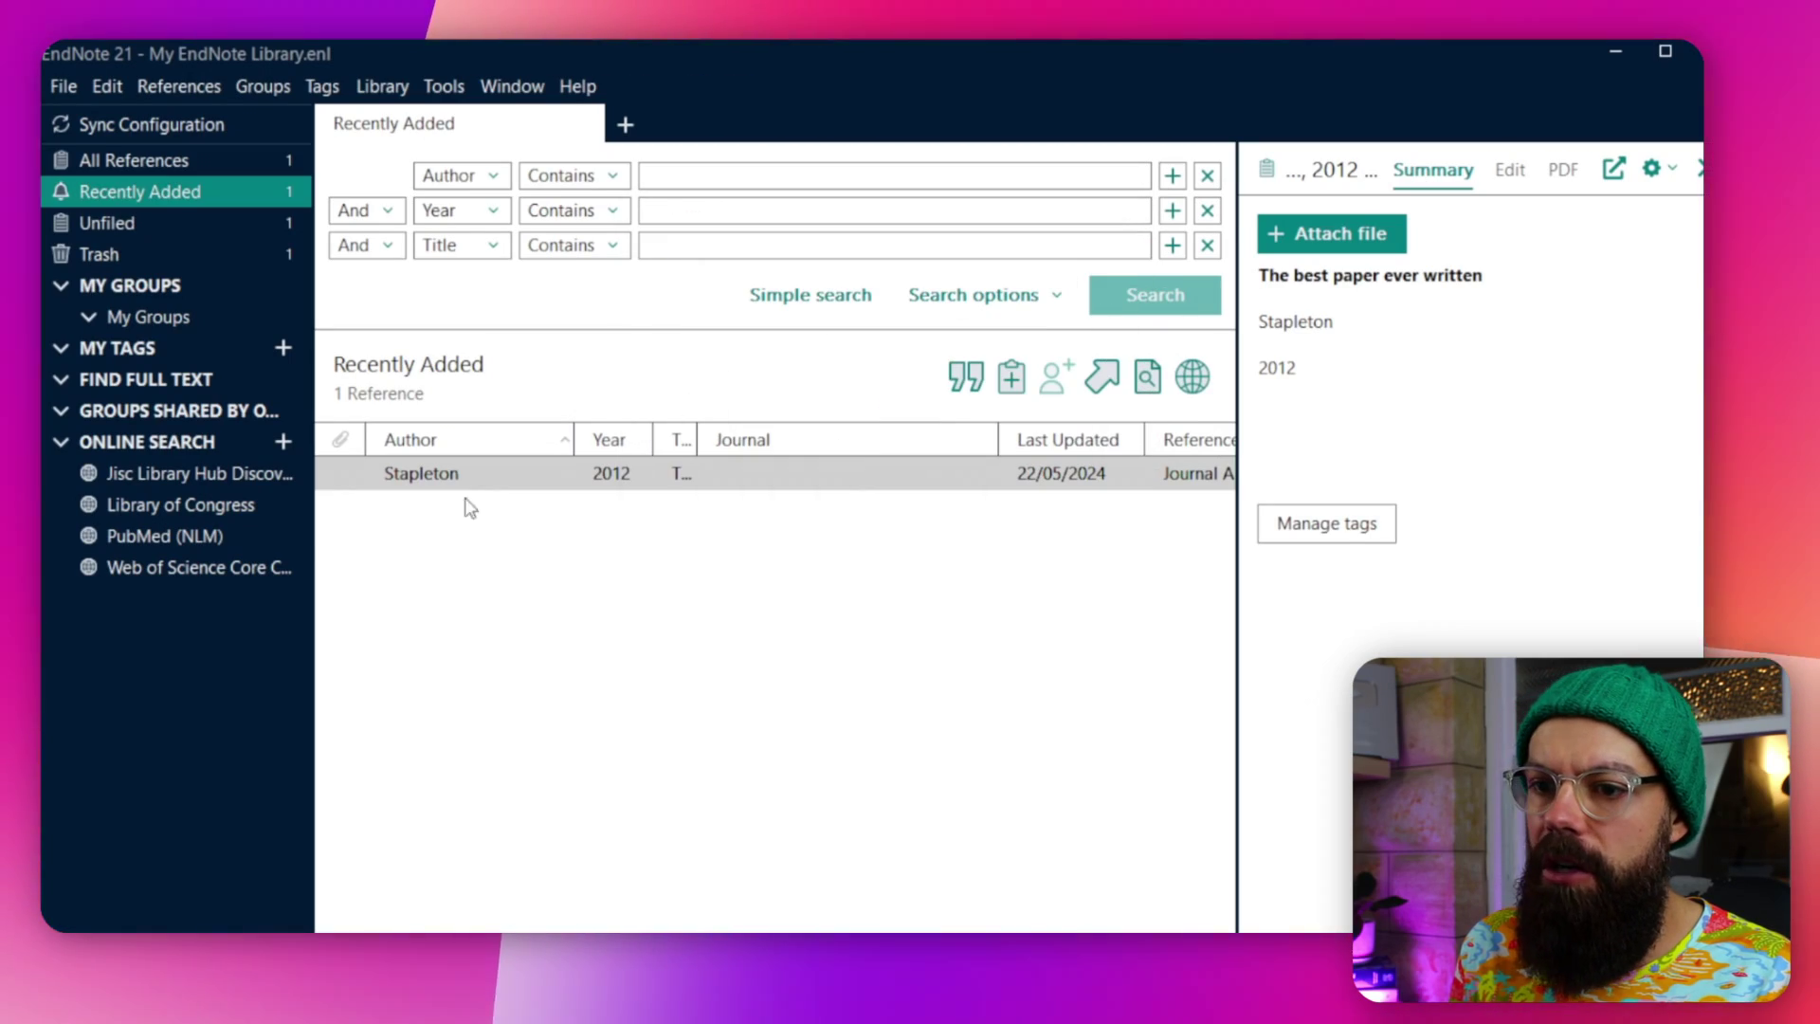
Search PubMed (NLM) by the author's surname and add the 2024 article "Nebulizers" from the results to the library.
left_click(169, 534)
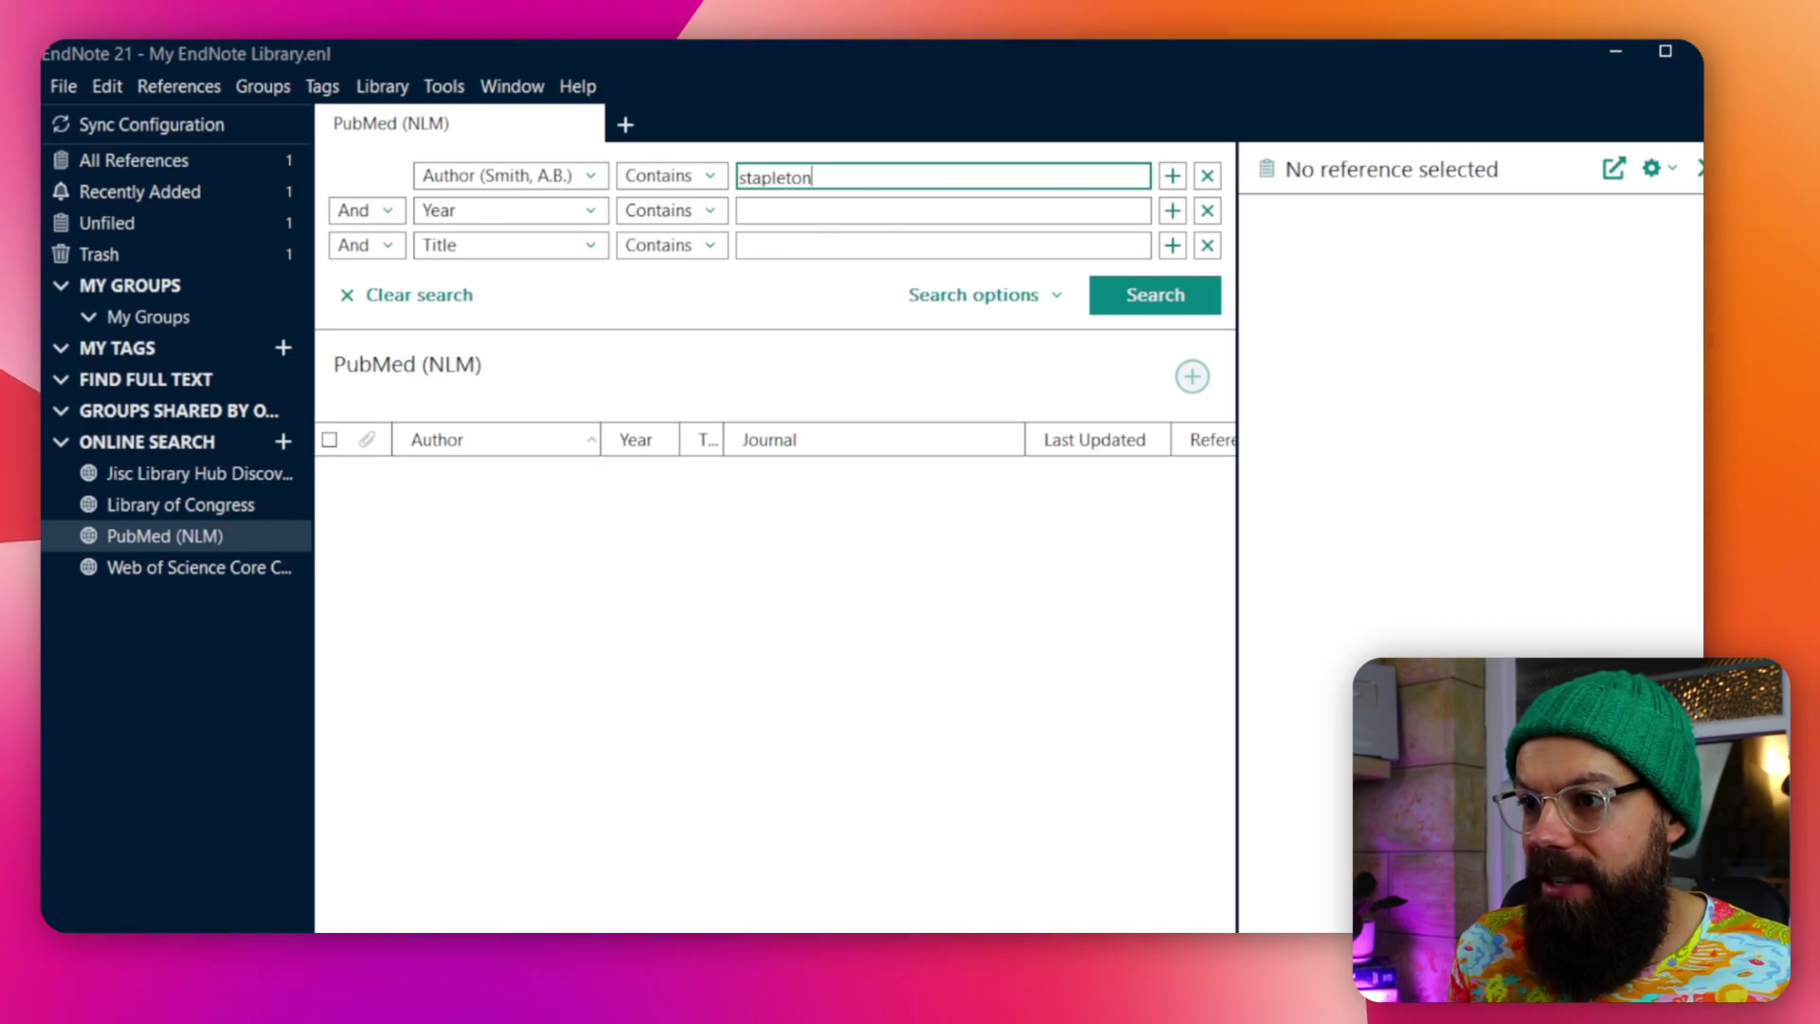
left_click(1143, 305)
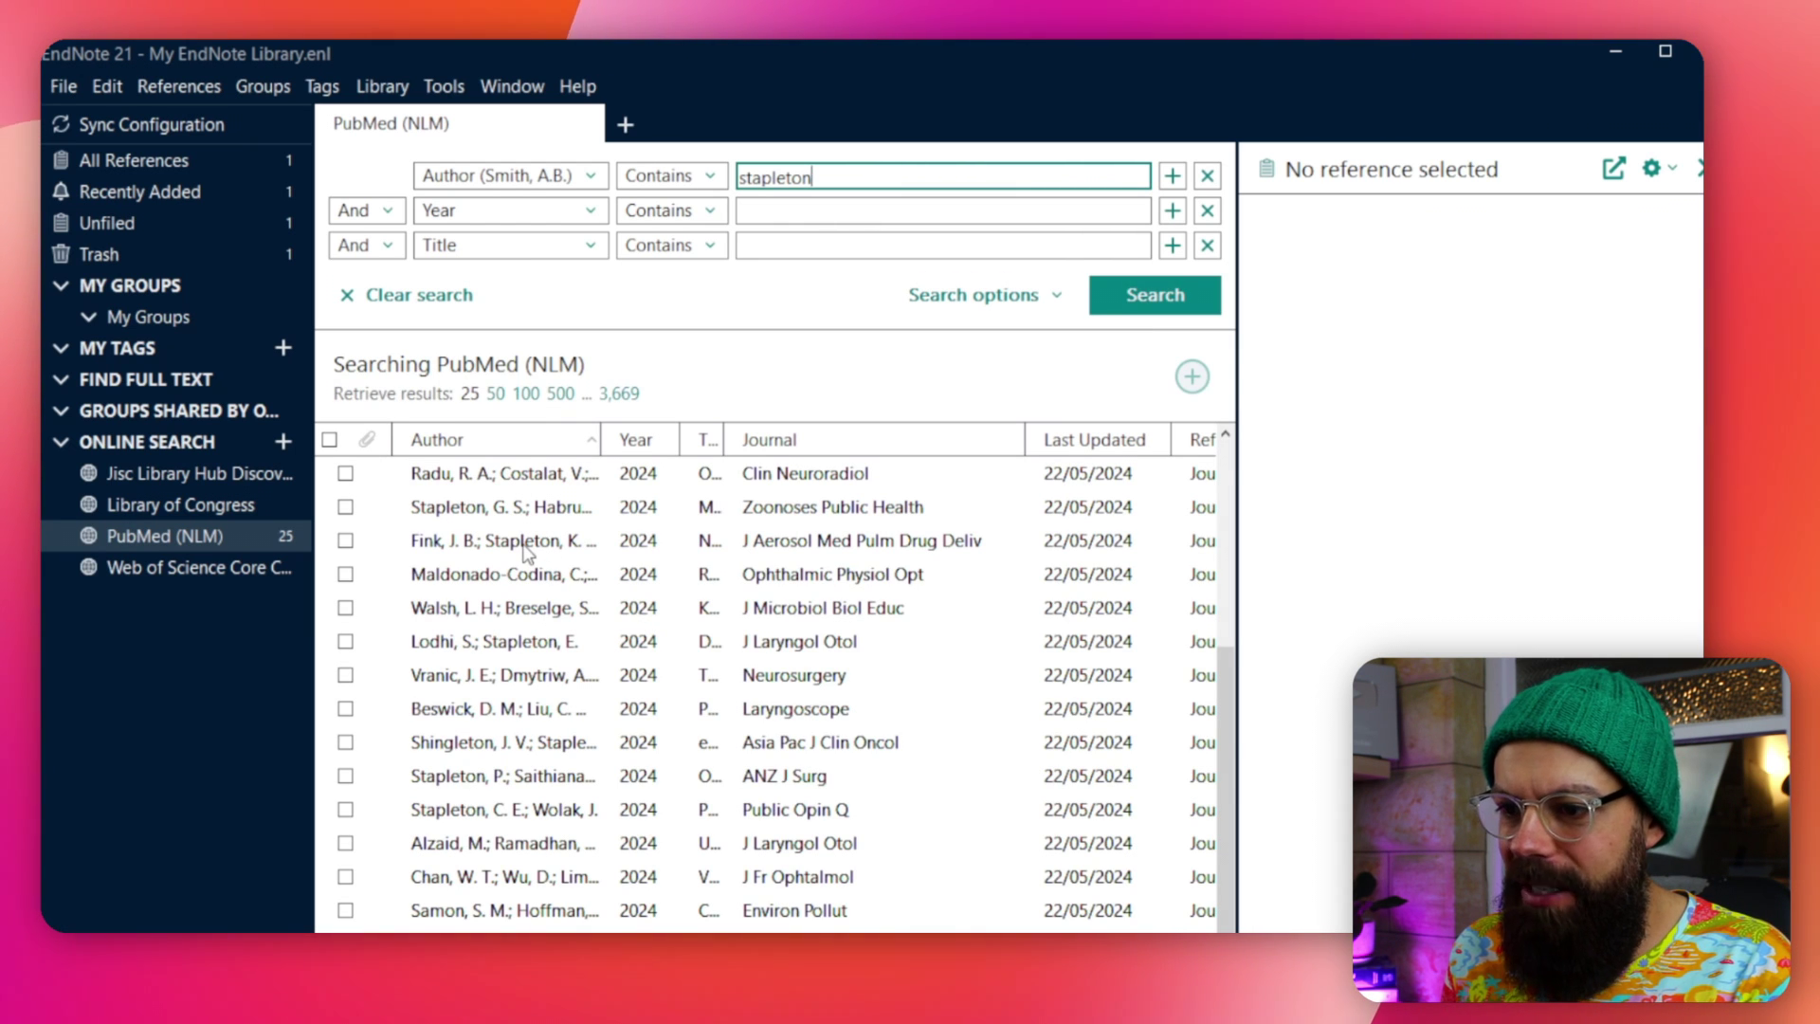
left_click(347, 541)
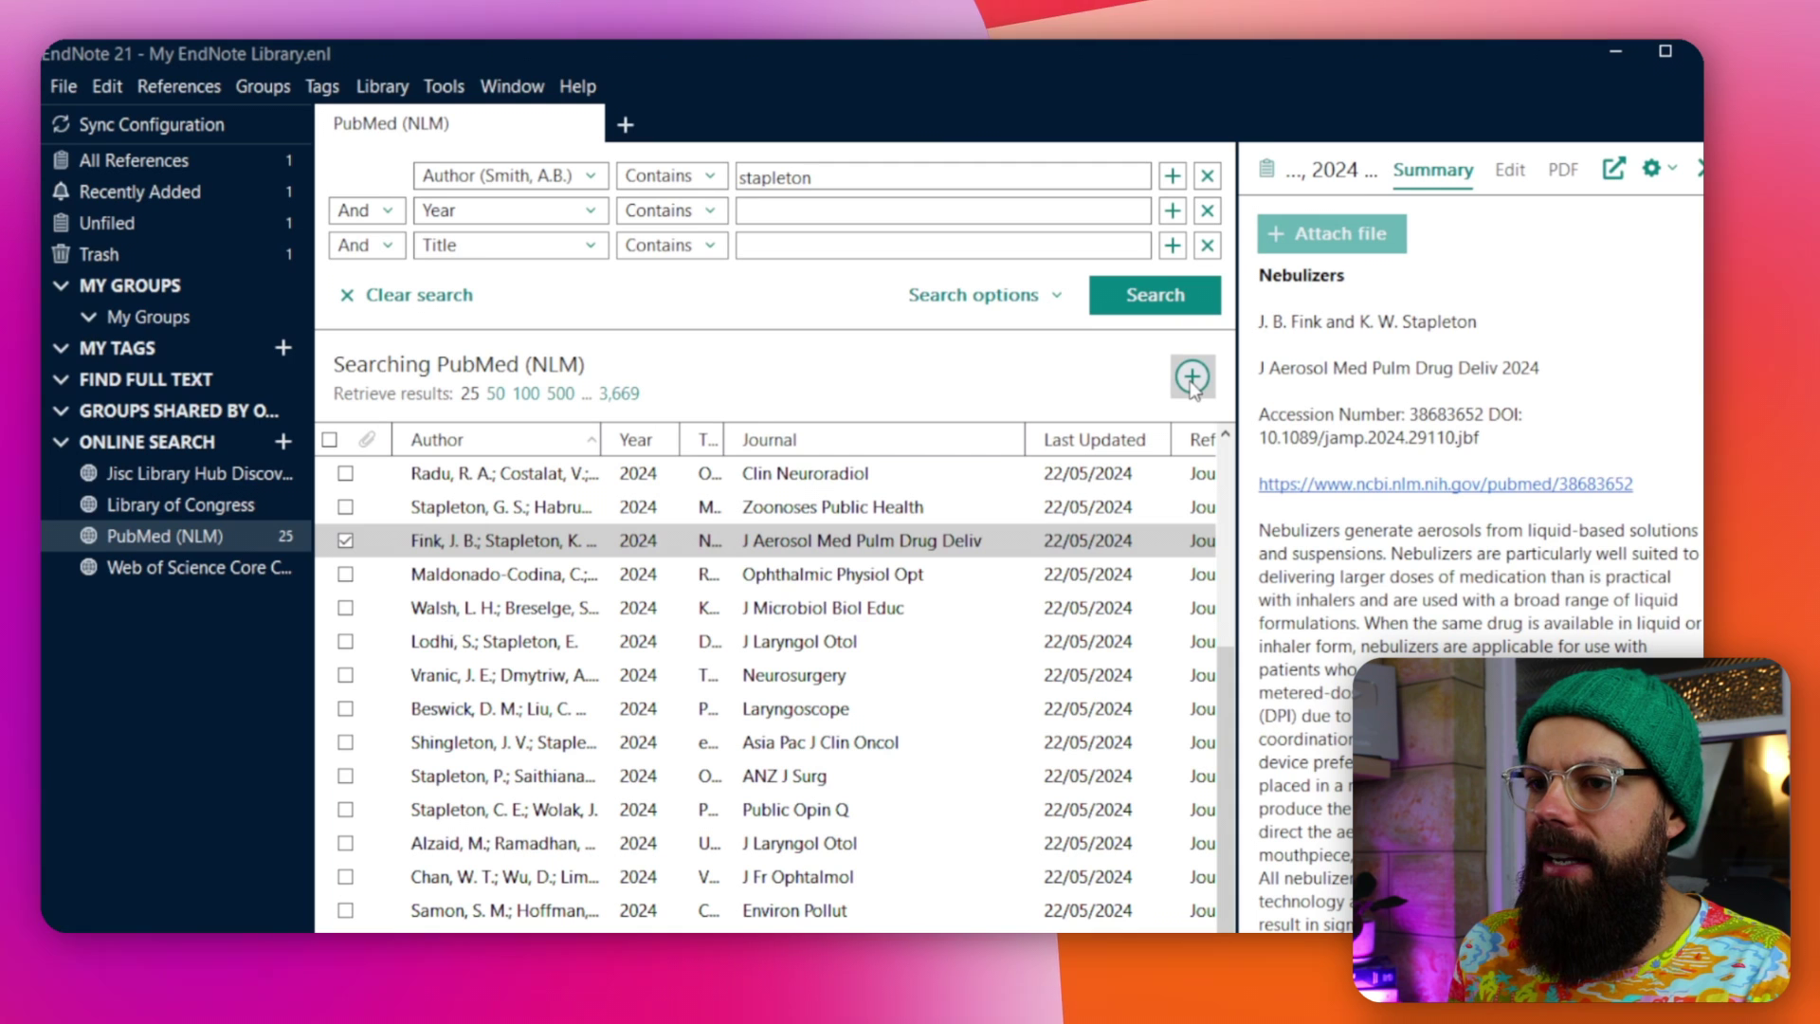
Show all references in the library and read the summary of the "Nebulizers" article.
left_click(190, 161)
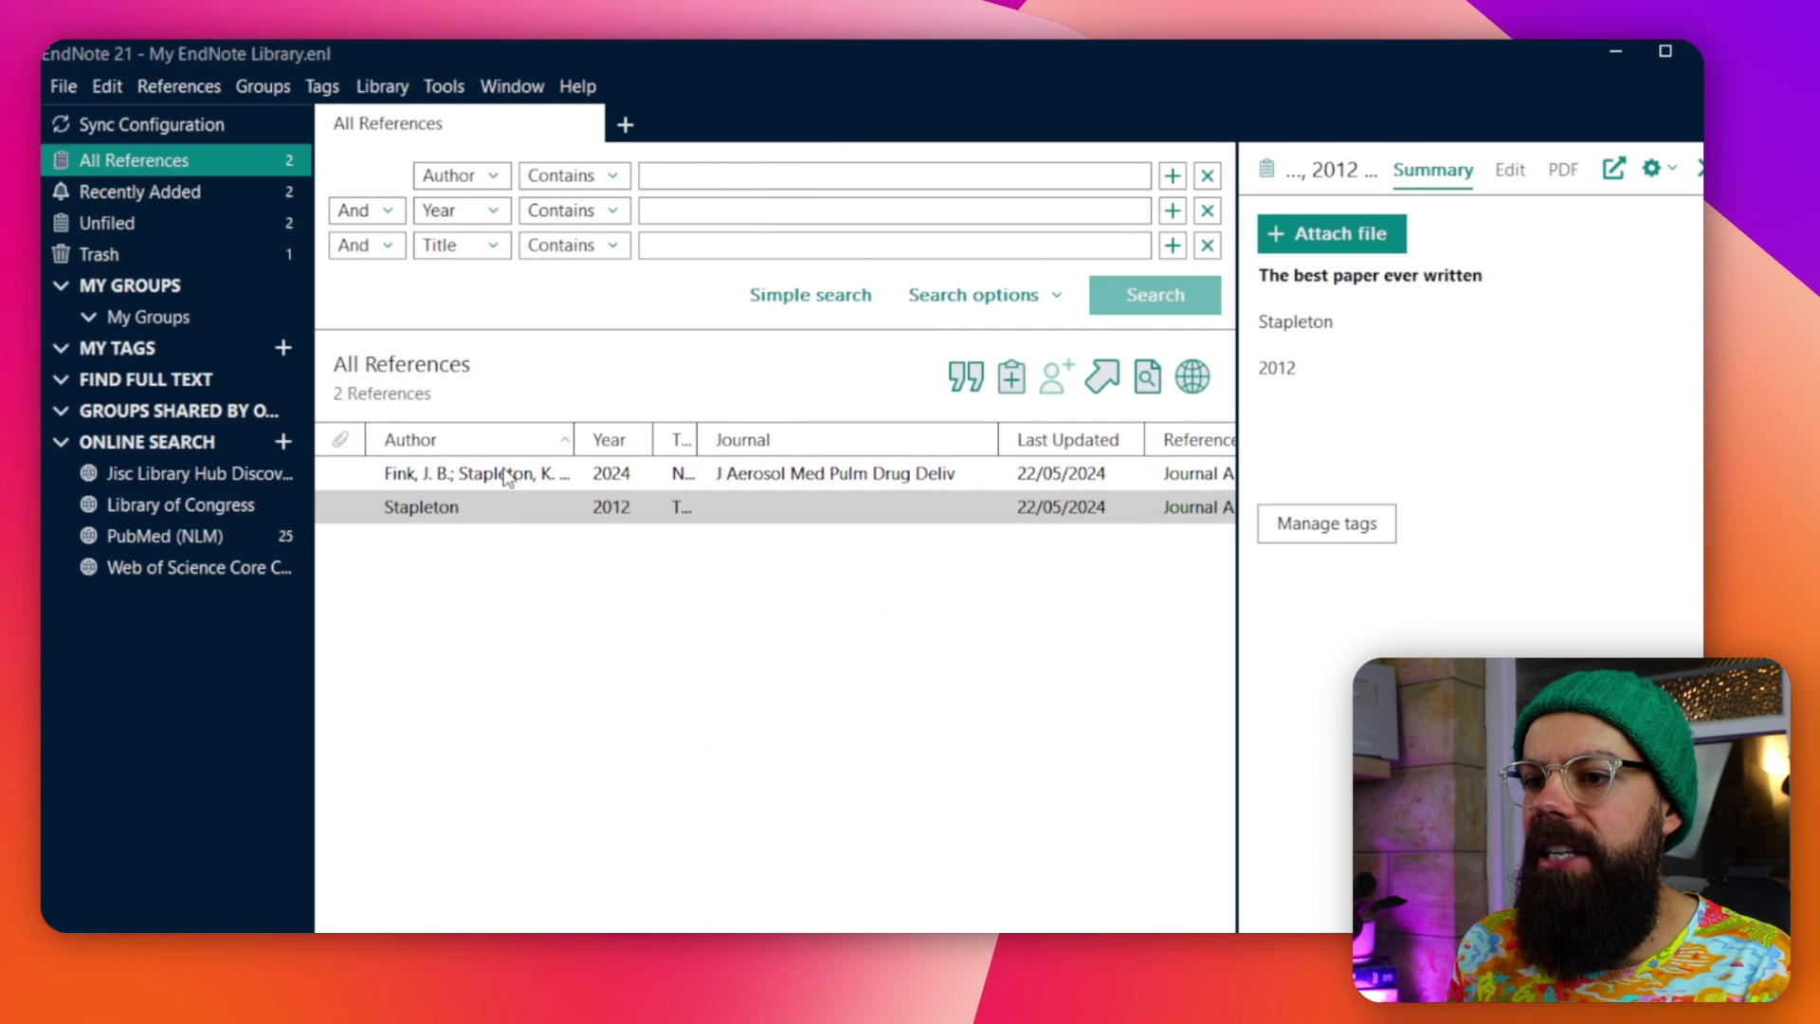
left_click(505, 474)
scroll(1451, 349, "down", 5)
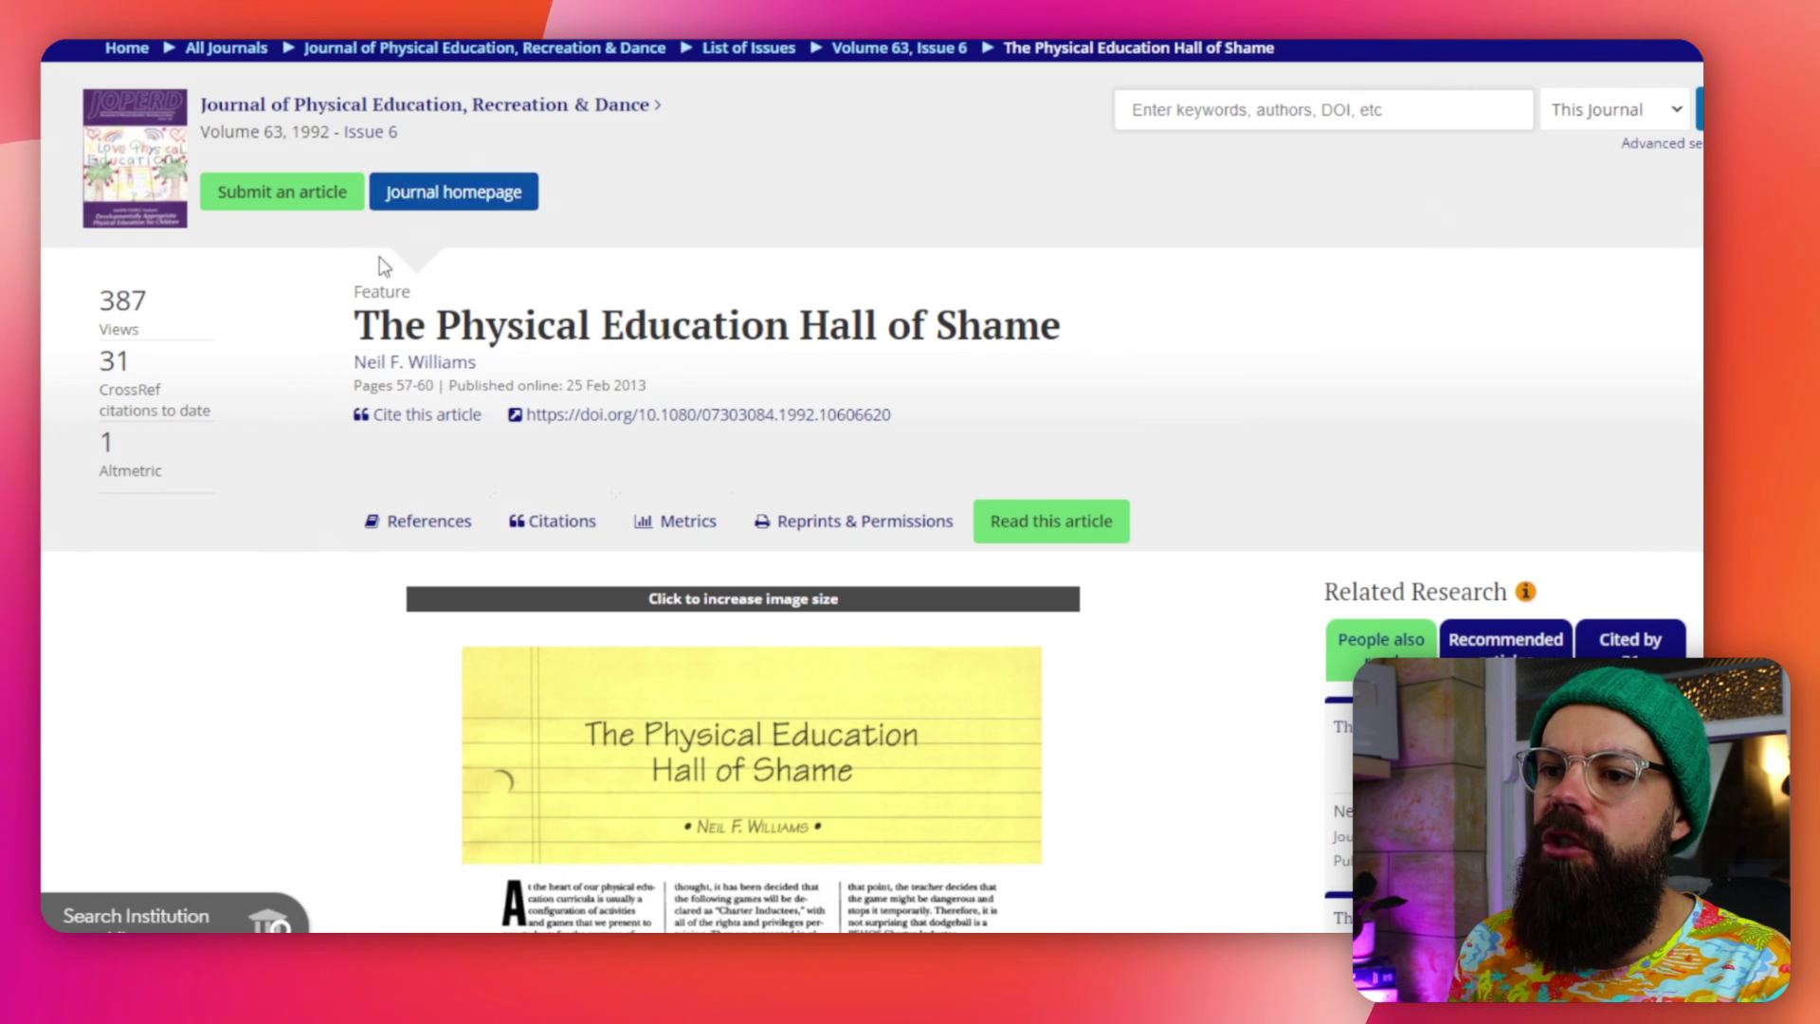
Download the citation of "The Physical Education Hall of Shame" in RIS format and save it as tandf_ujrd2063_4.ris.
left_click(405, 417)
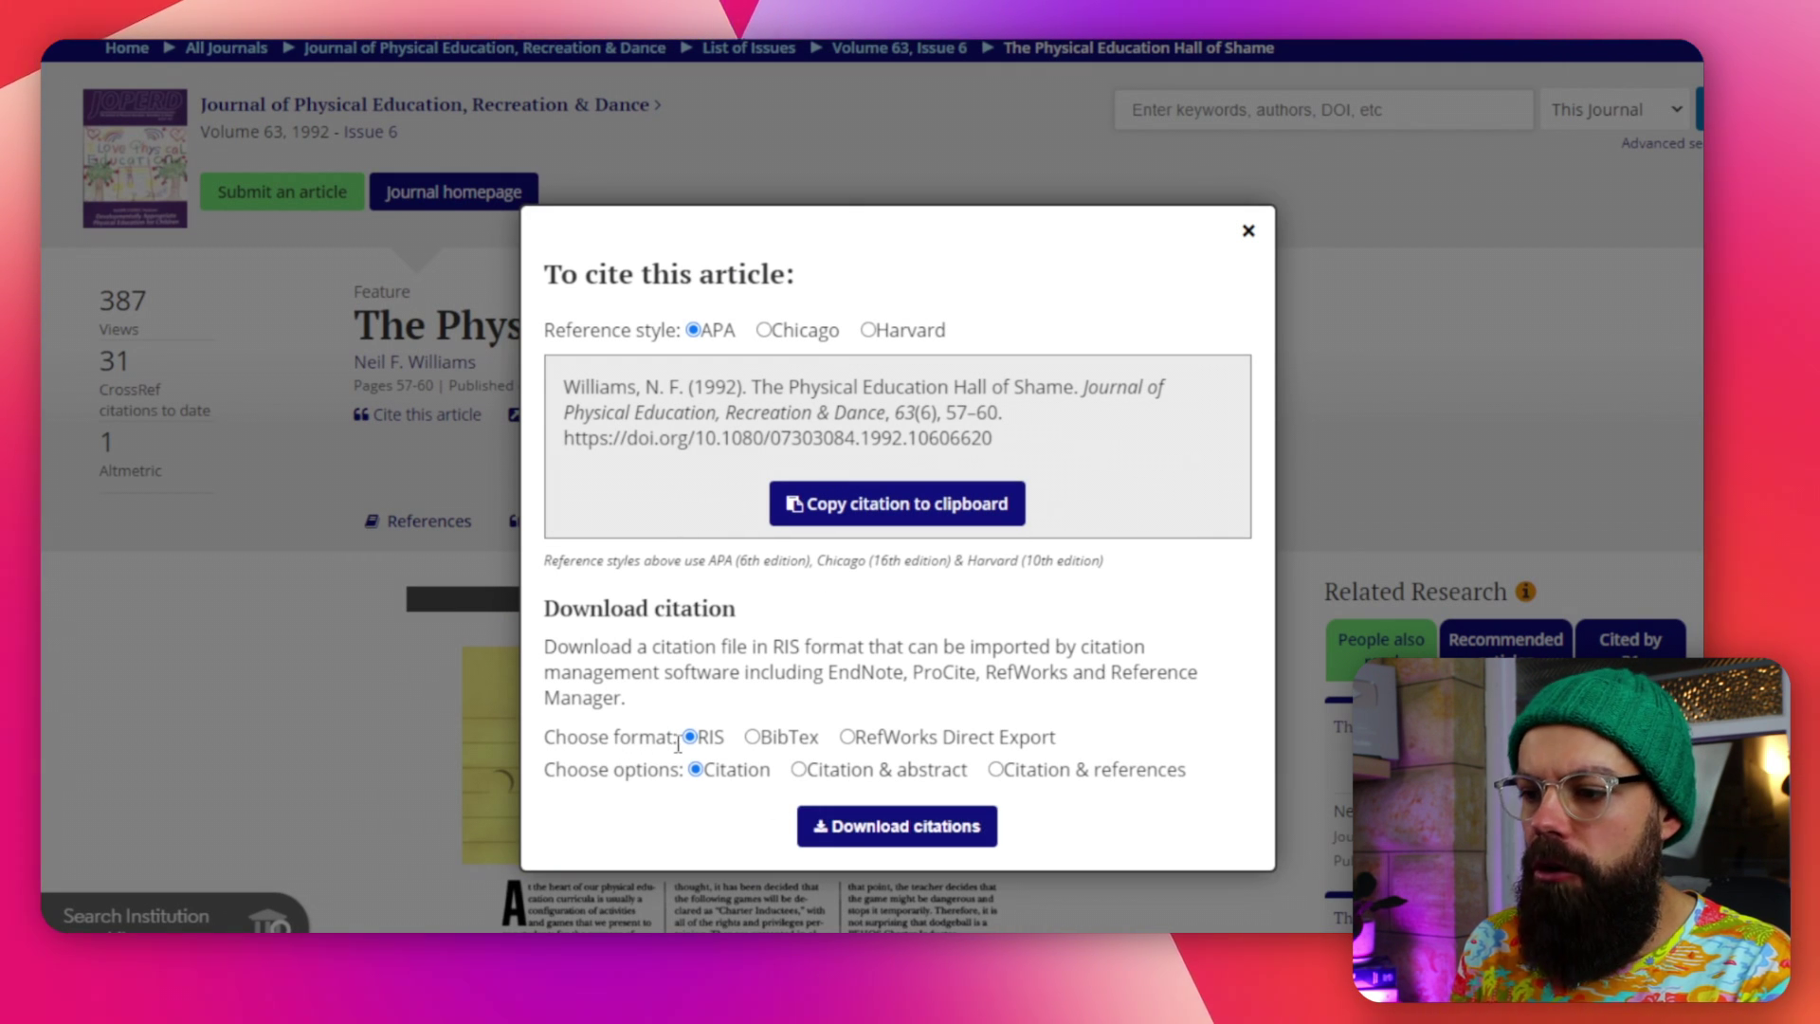
left_click(868, 840)
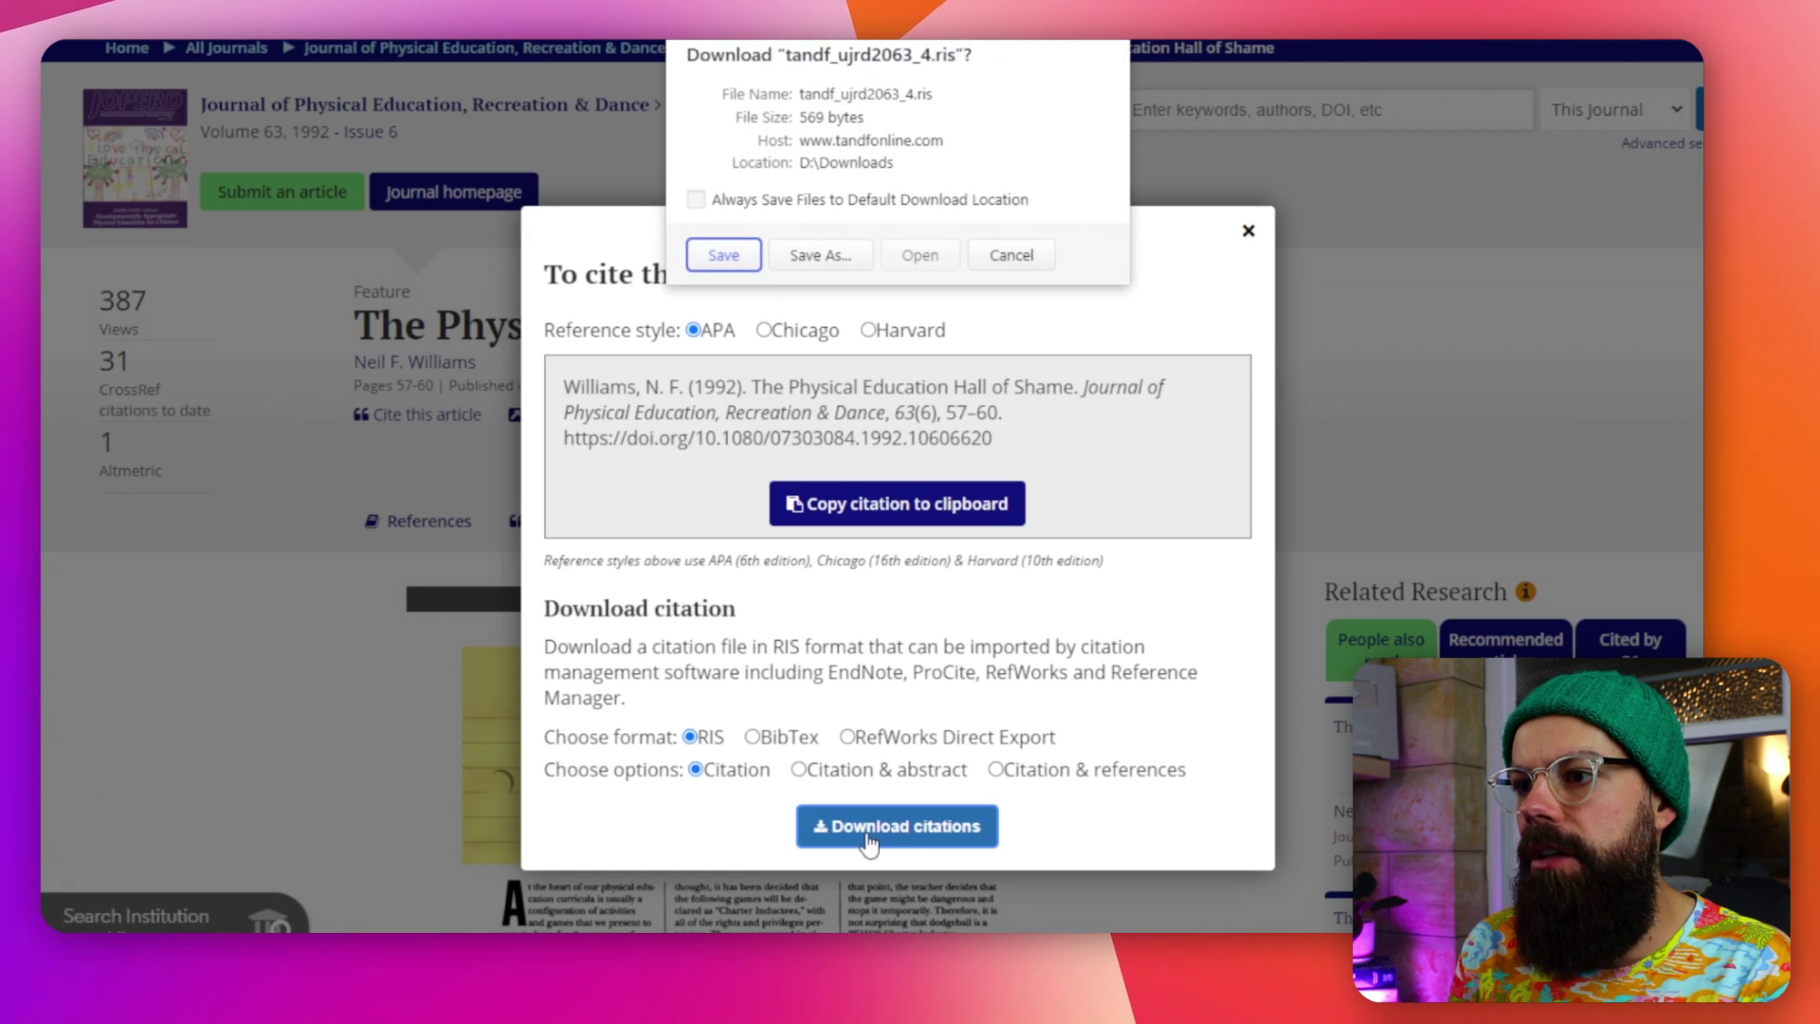
left_click(723, 255)
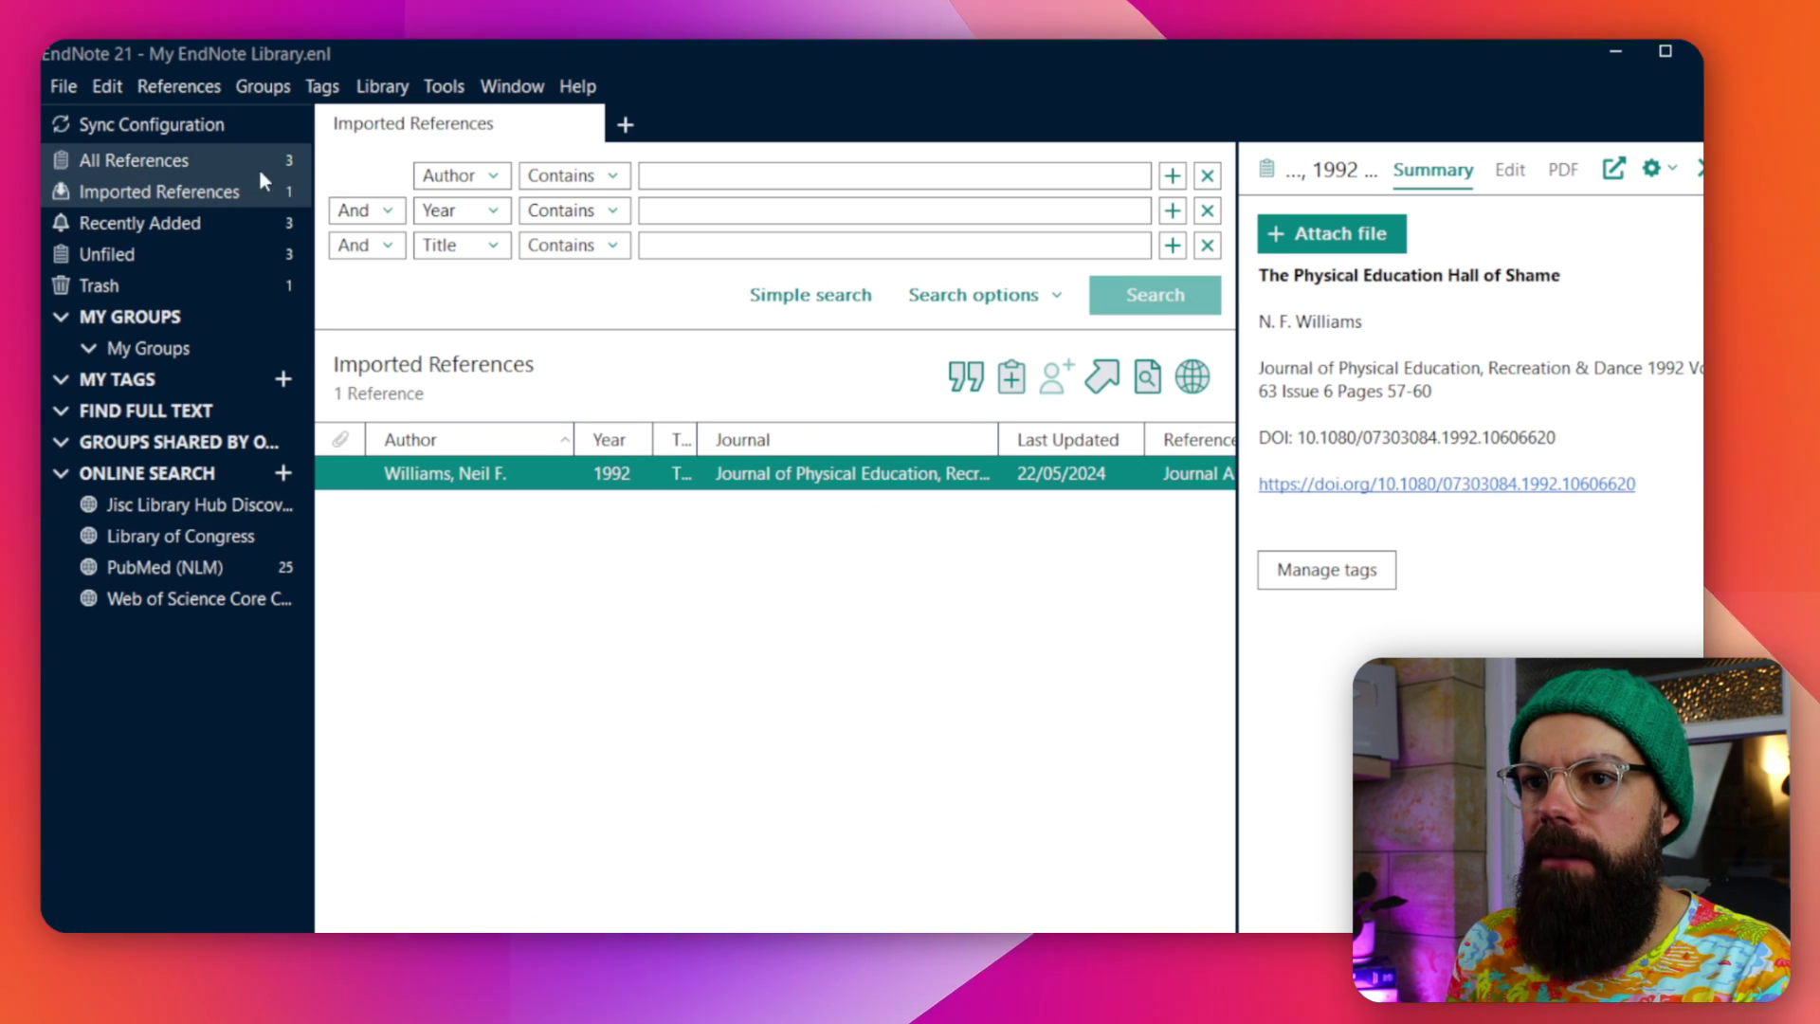
Show all references in the library.
left_click(204, 161)
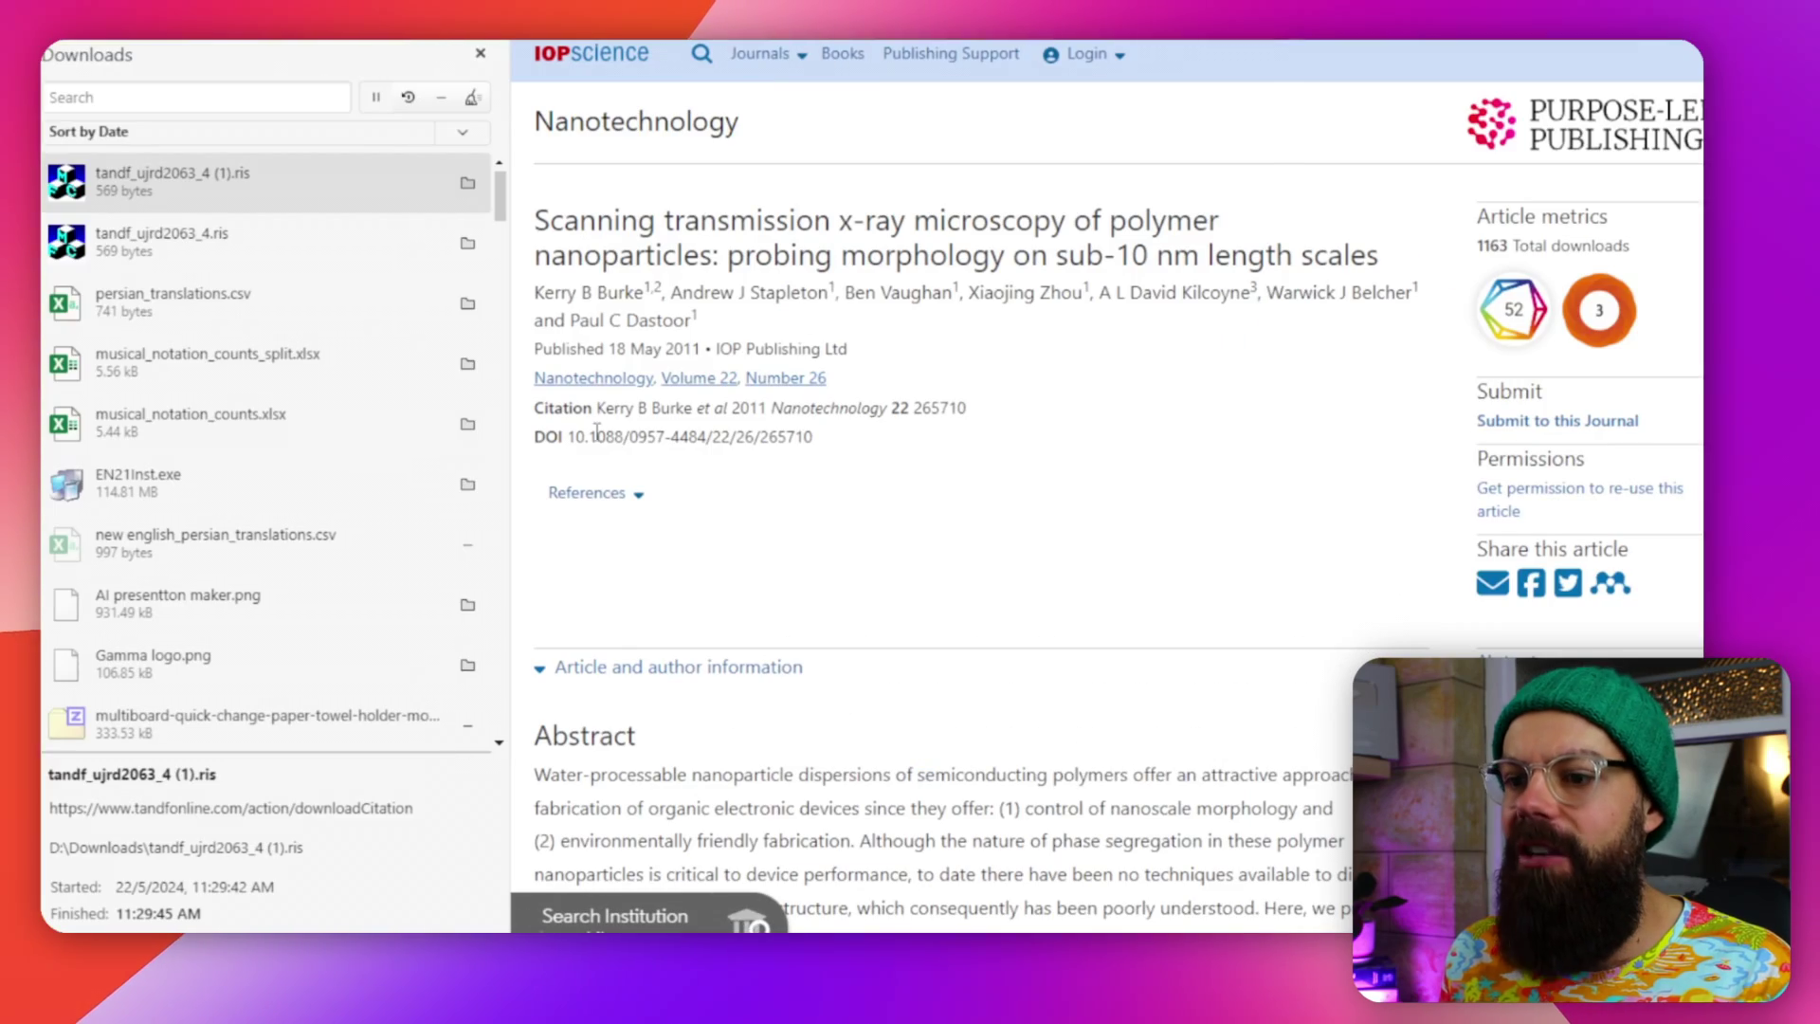
Start exporting the RIS citation of the polymer nanoparticle x-ray microscopy article on IOPscience and cancel the download.
key("F4")
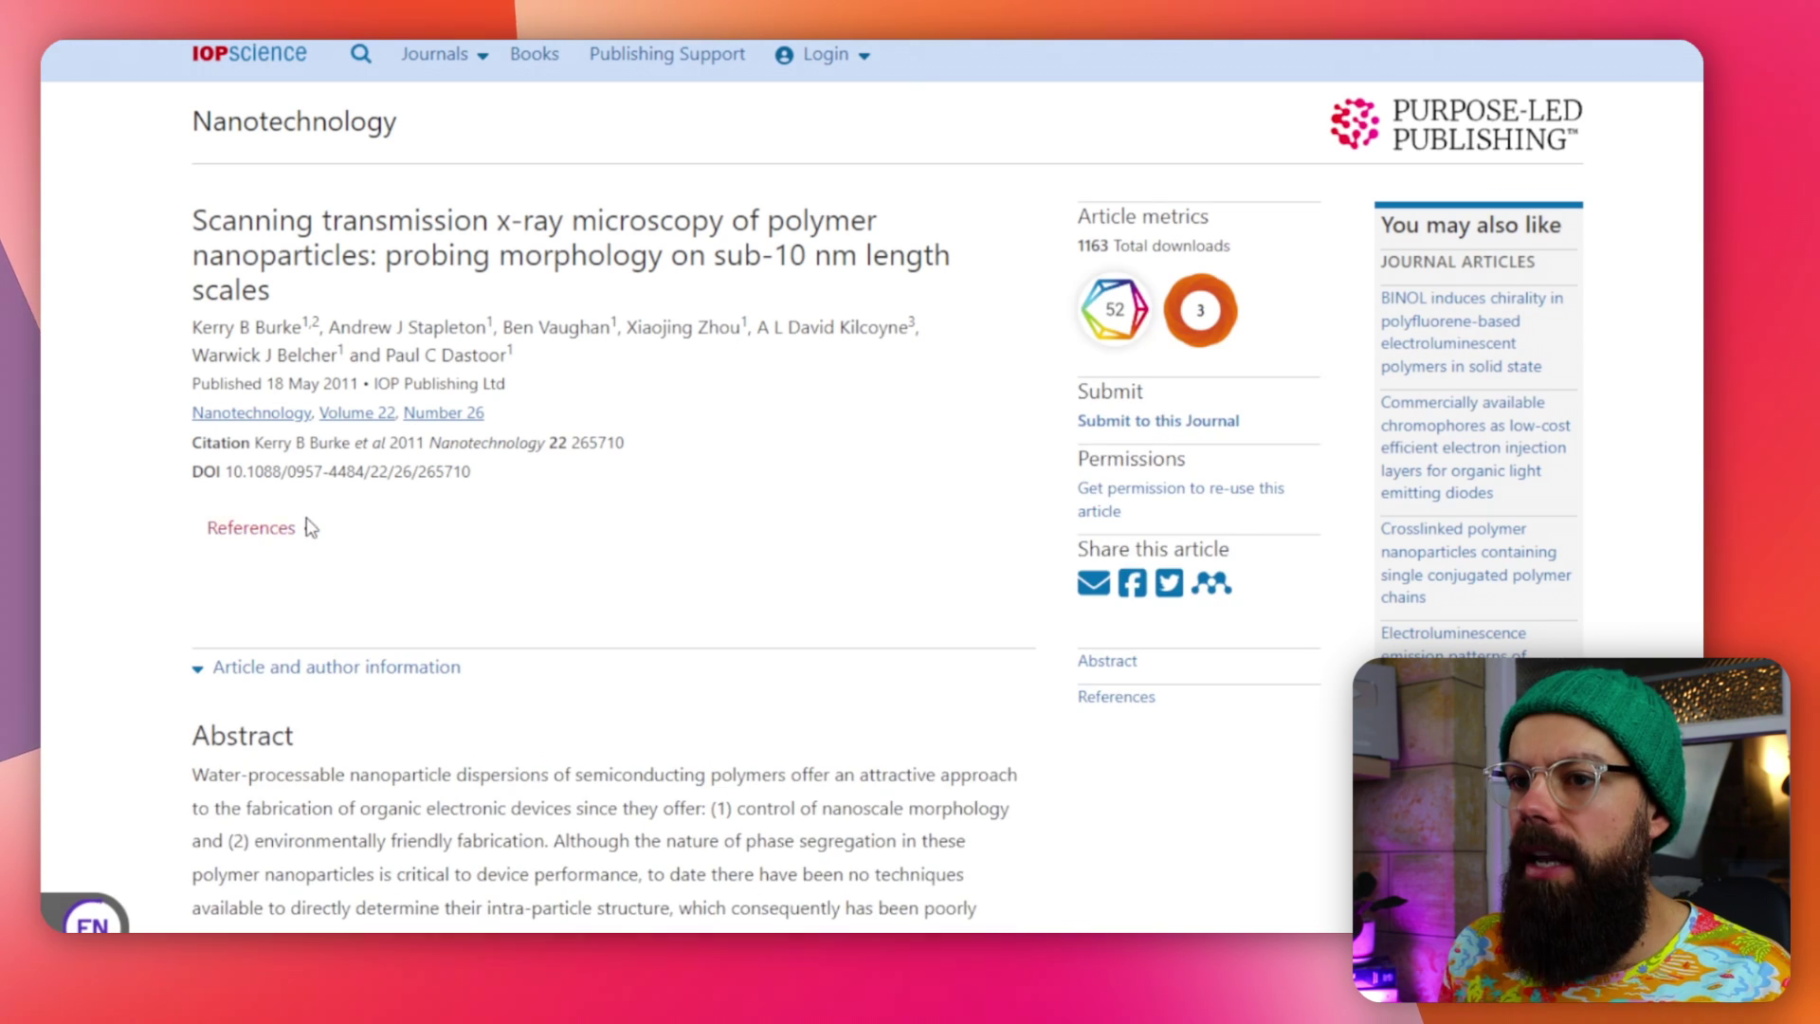
scroll(727, 362, "down", 10)
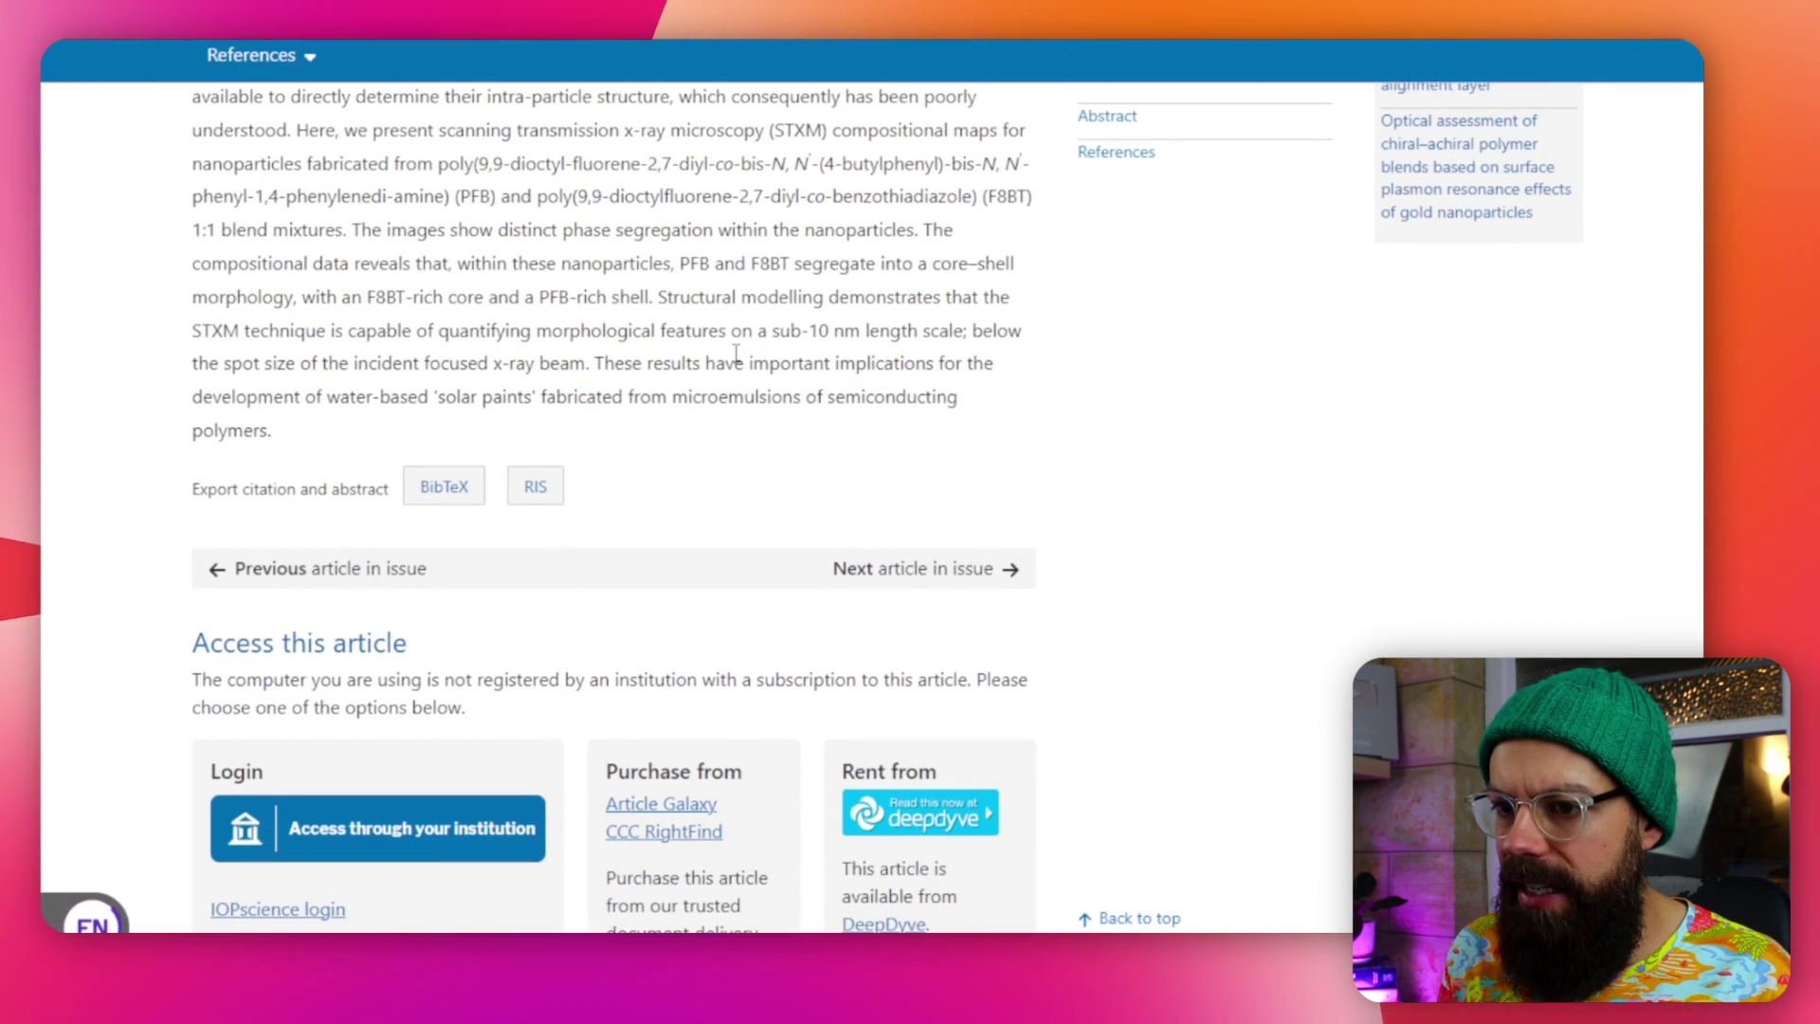
scroll(737, 354, "down", 2)
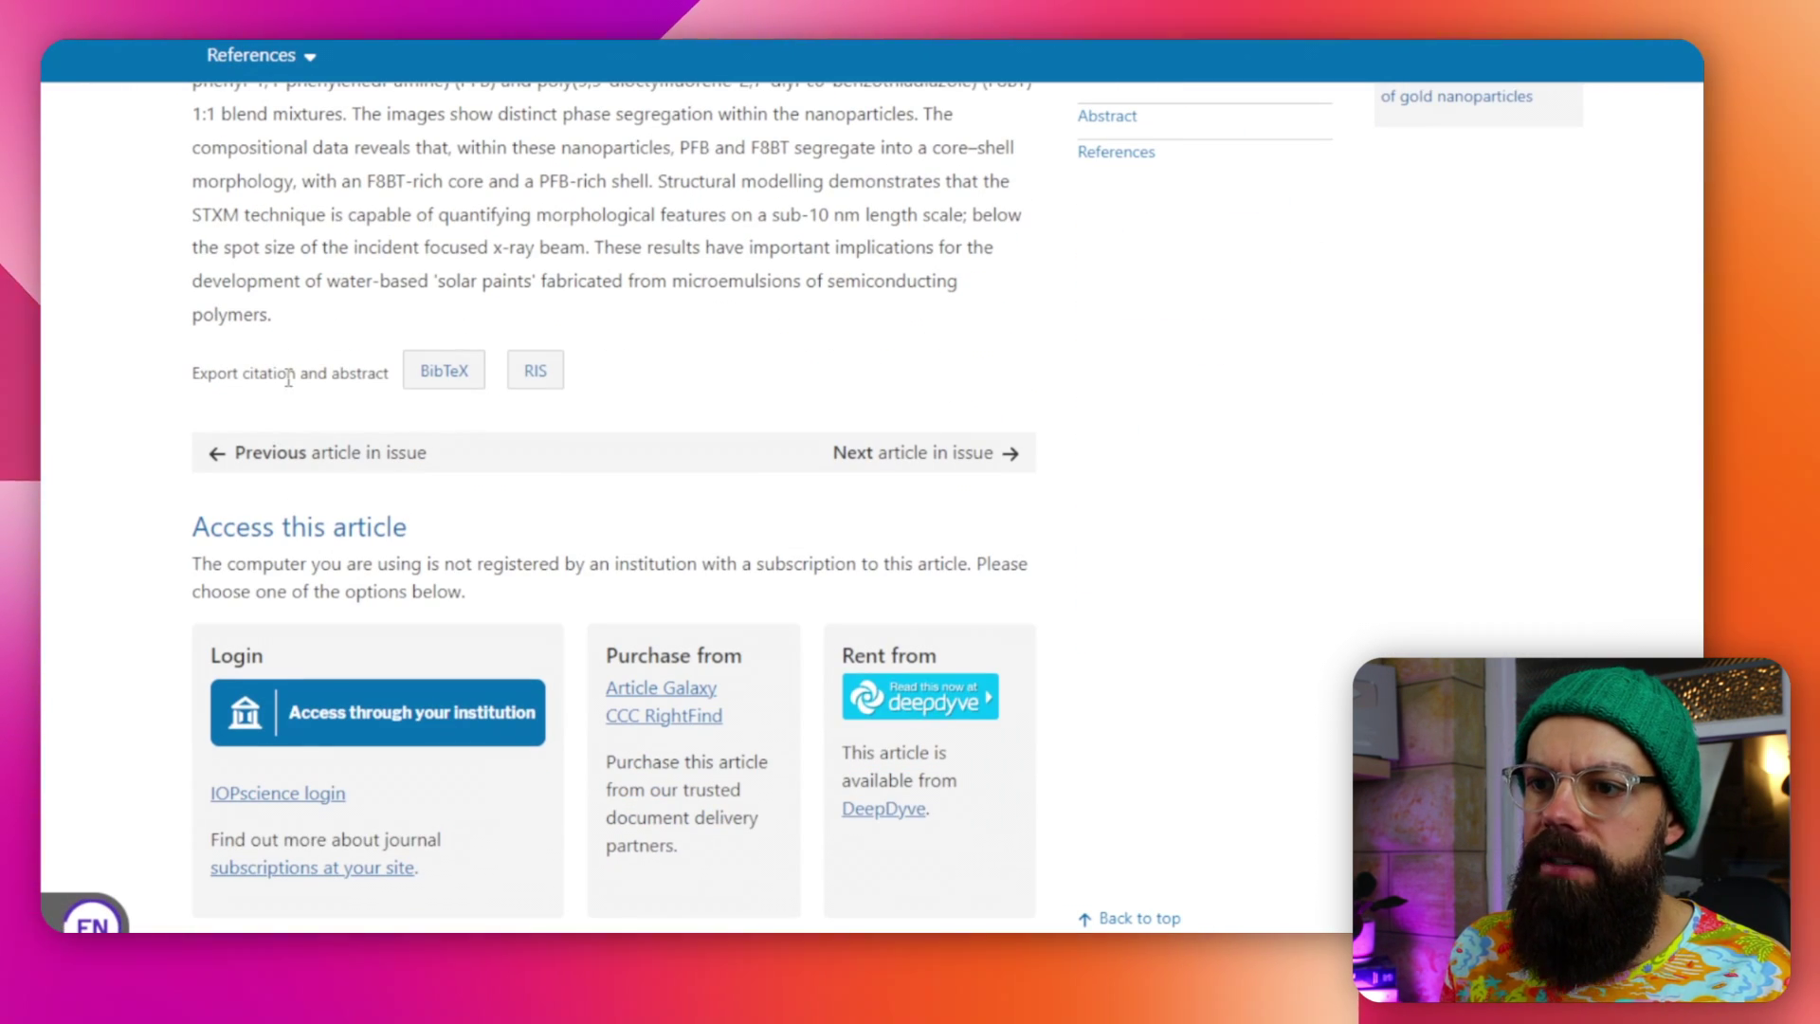
left_click(535, 371)
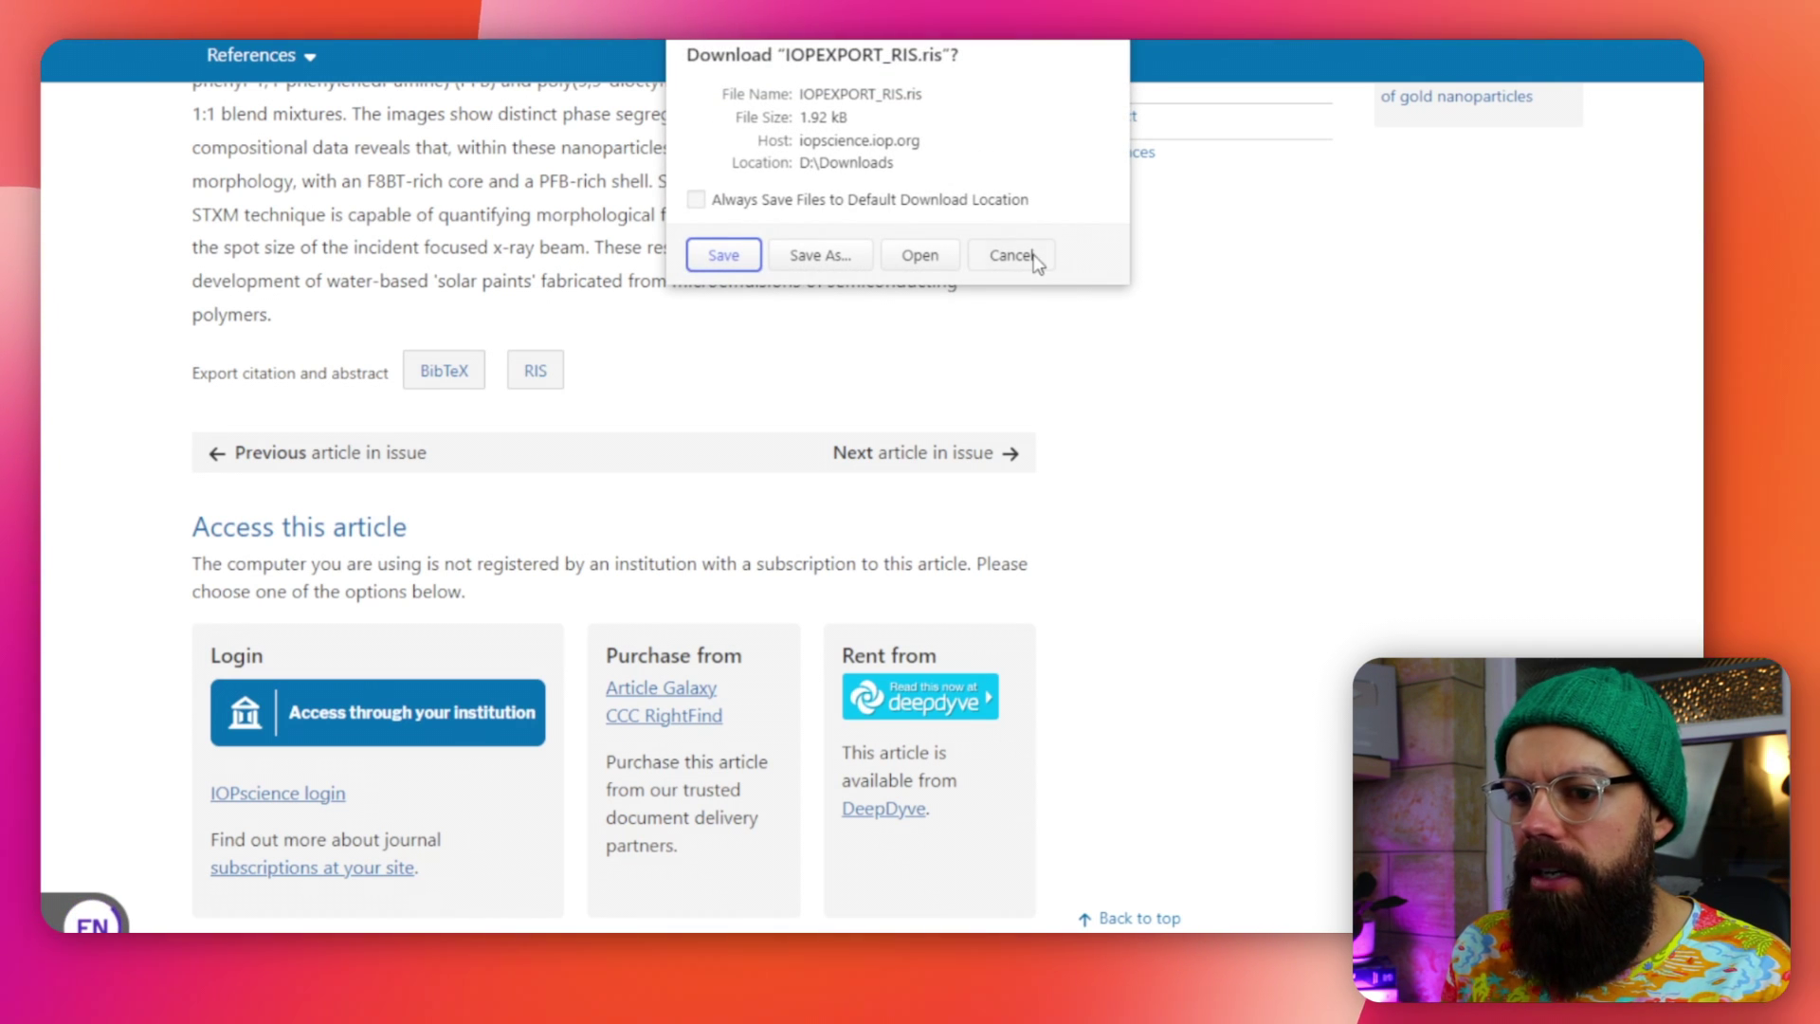
left_click(1011, 256)
left_click(92, 924)
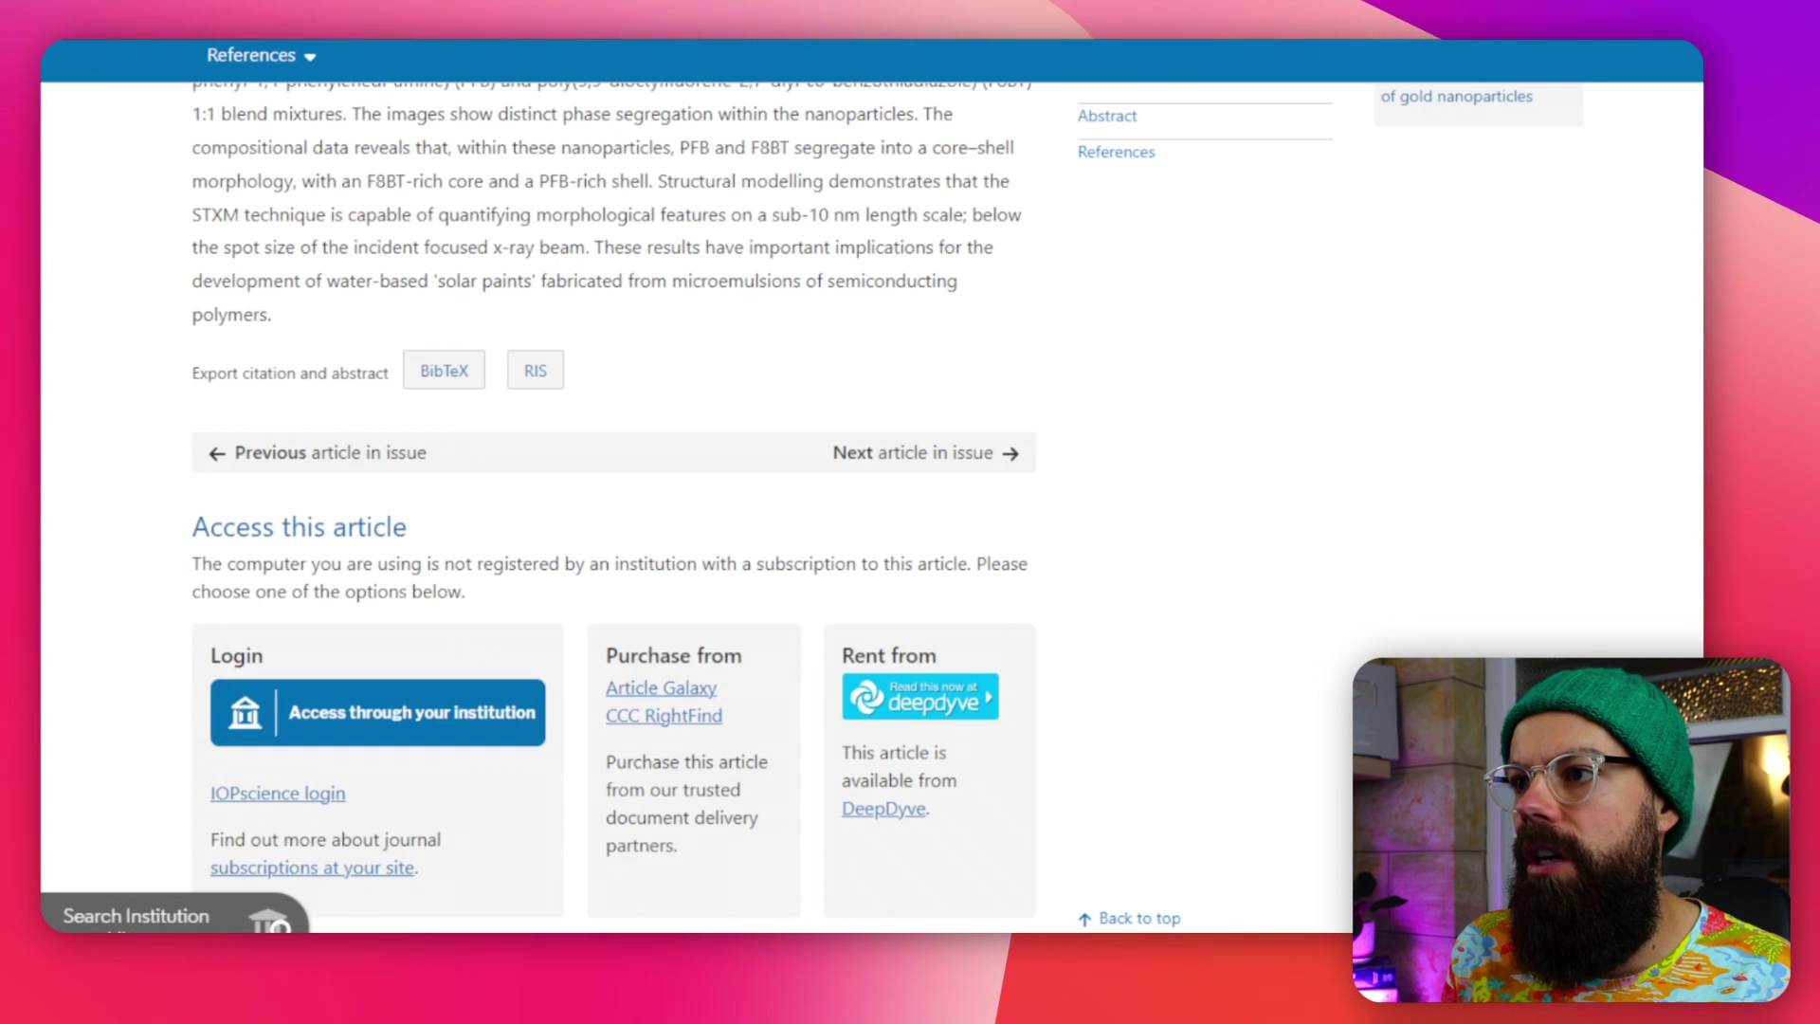
left_click(377, 712)
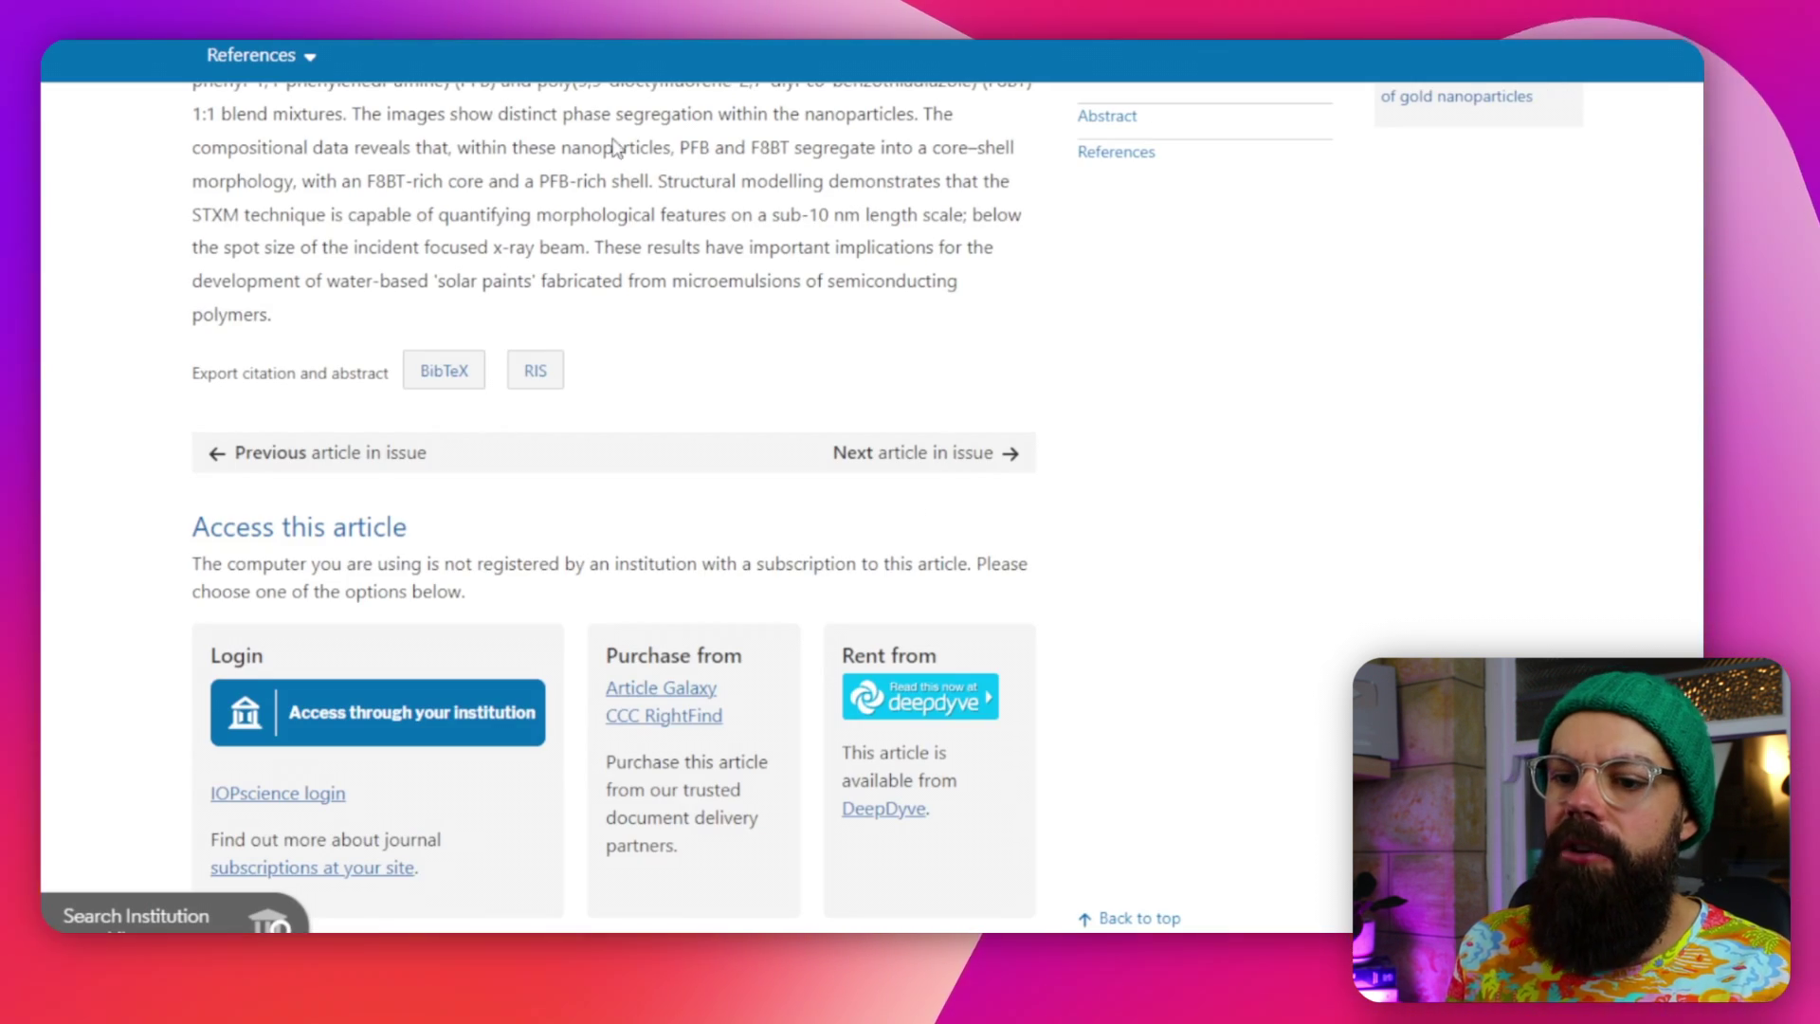
View the PDF of the 2015 Nanotoxicology article with EndNote Click and export its RIS reference directly into the EndNote library.
mouse_move(220, 933)
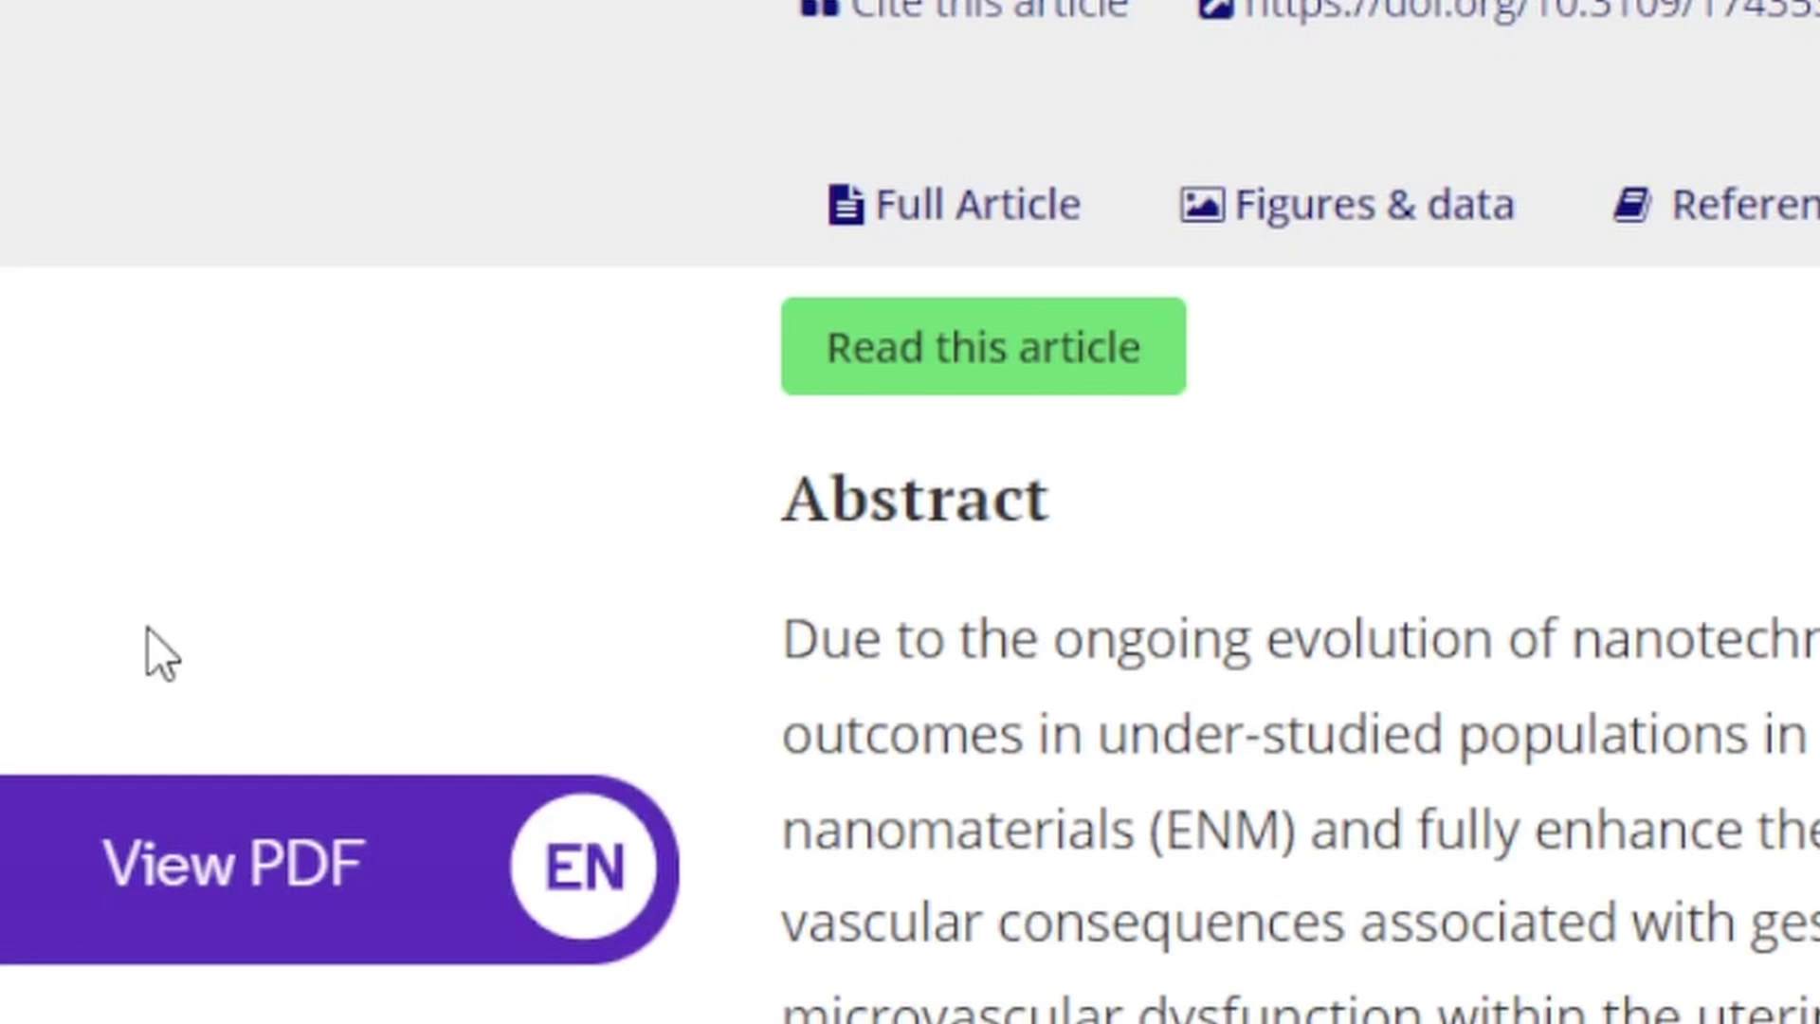
mouse_move(441, 858)
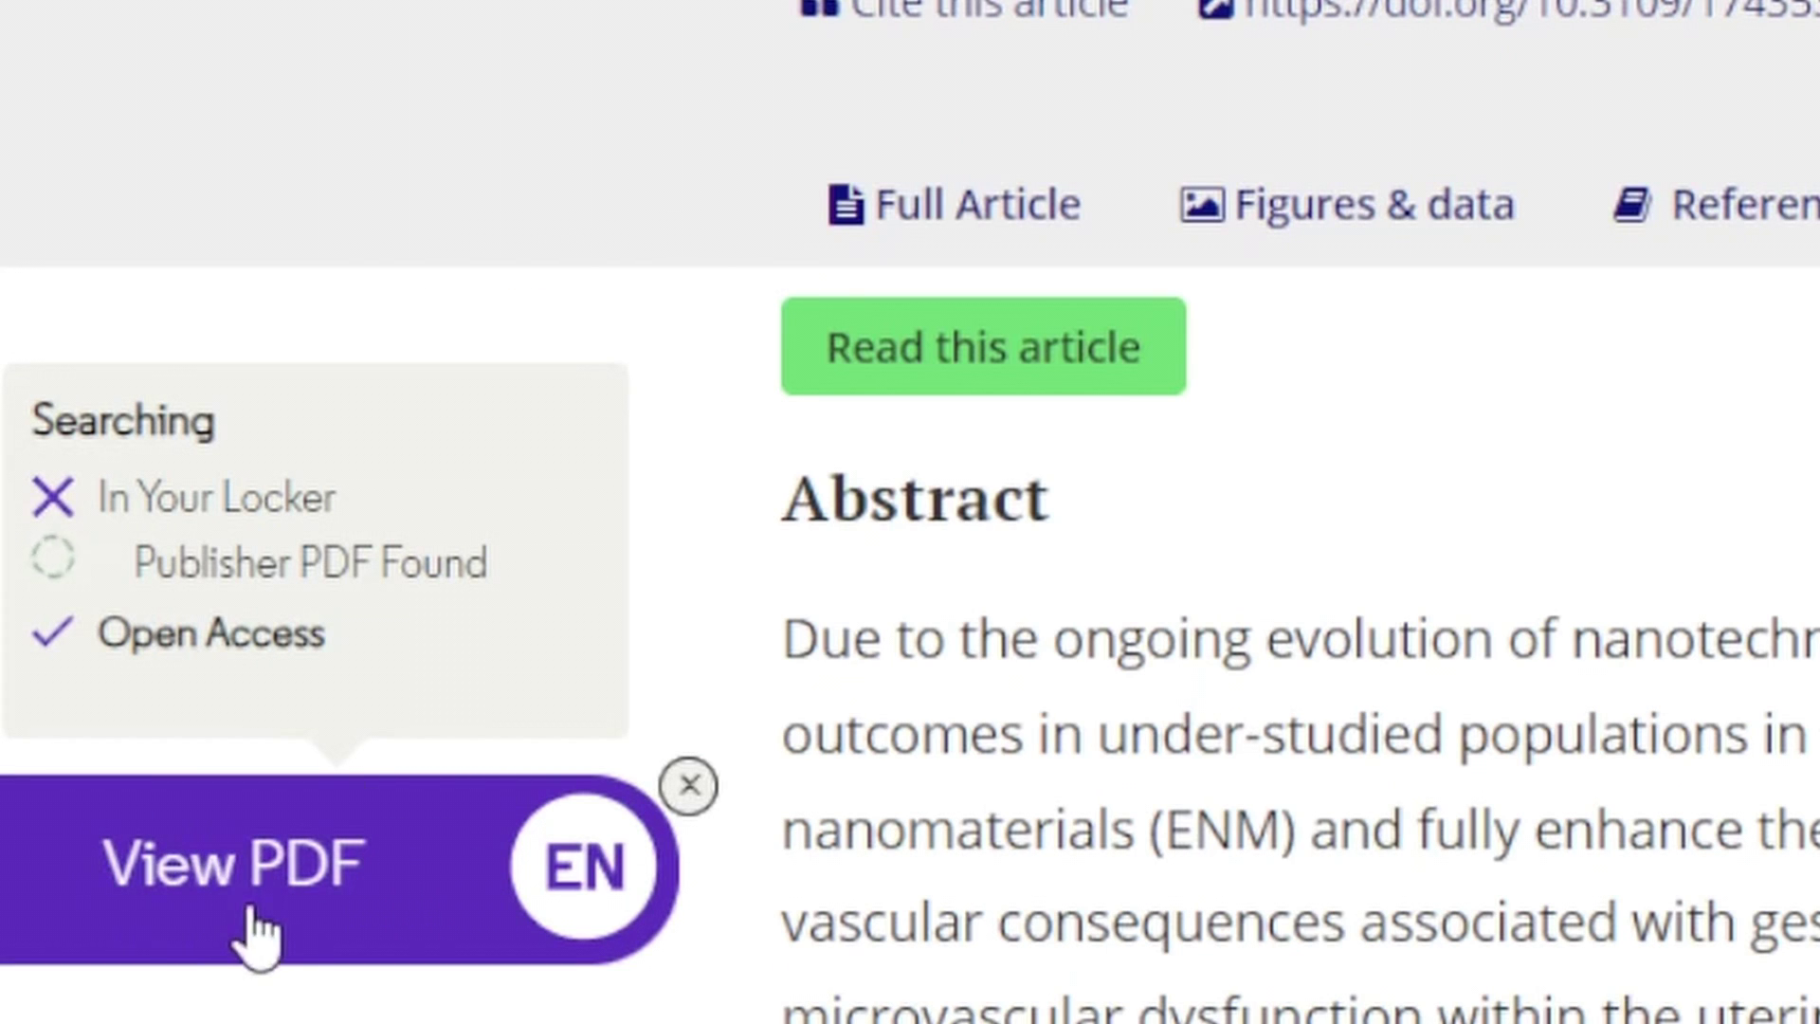
left_click(480, 867)
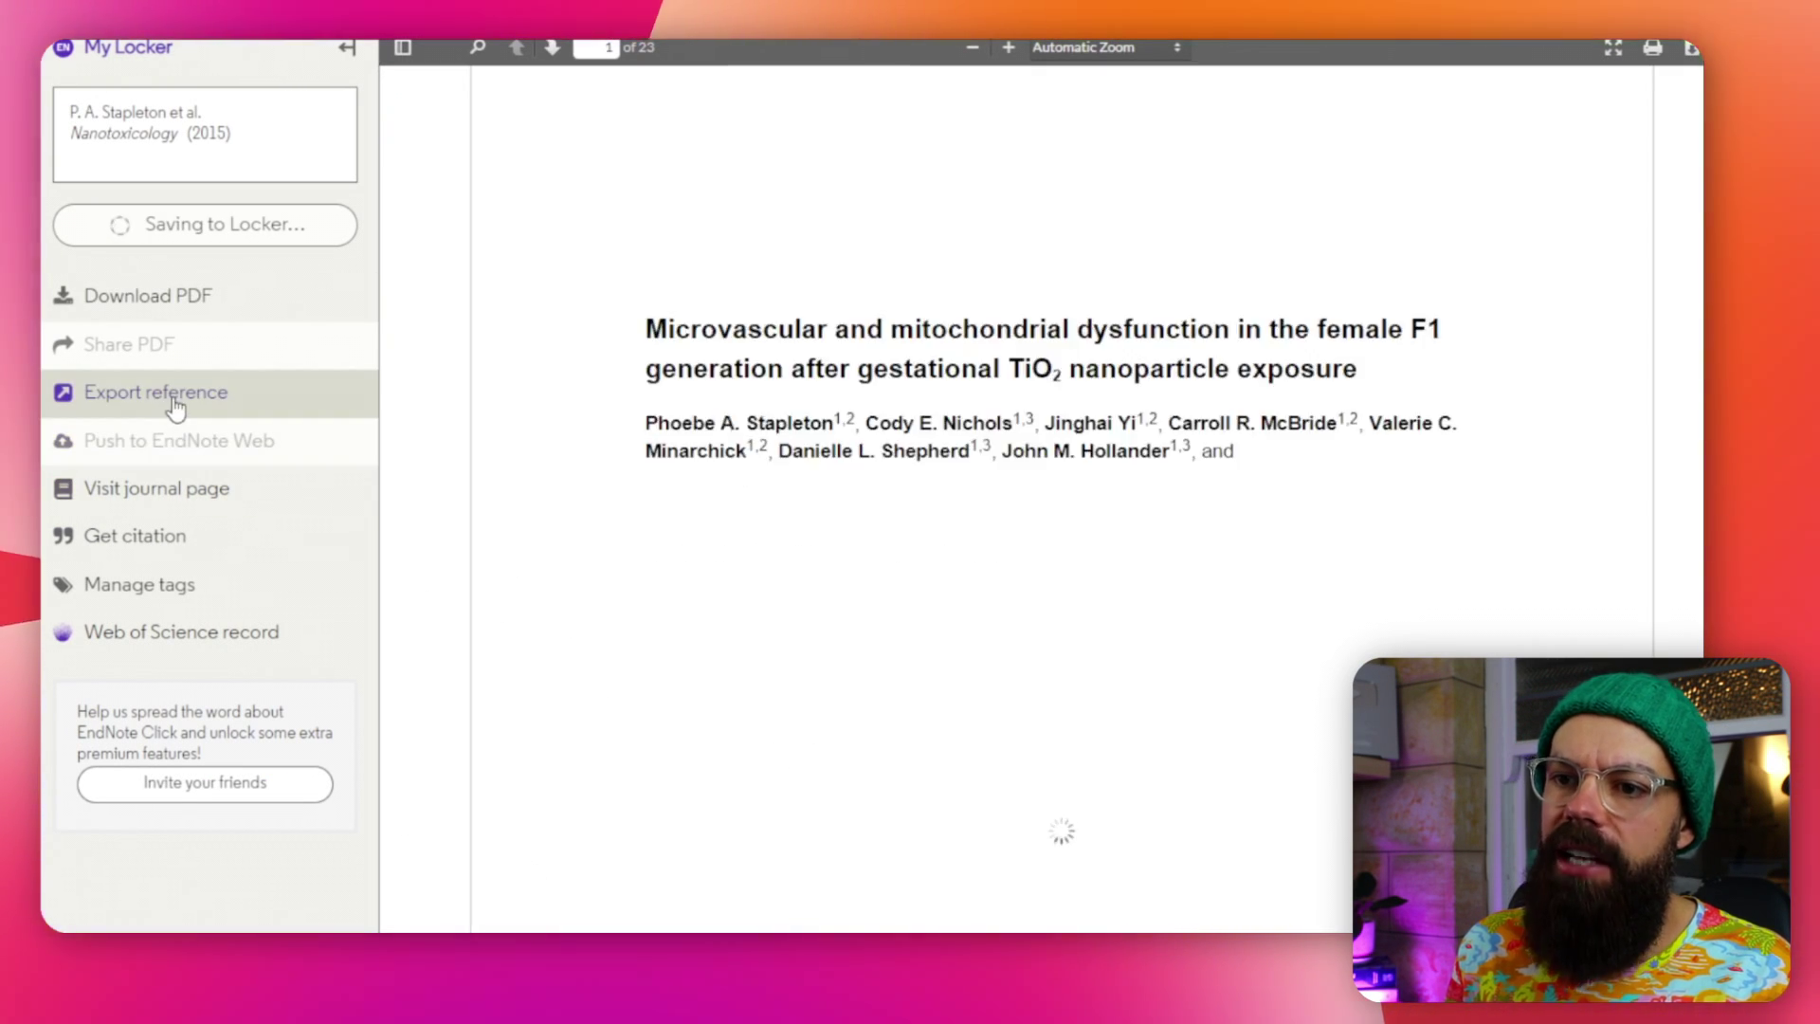
left_click(175, 406)
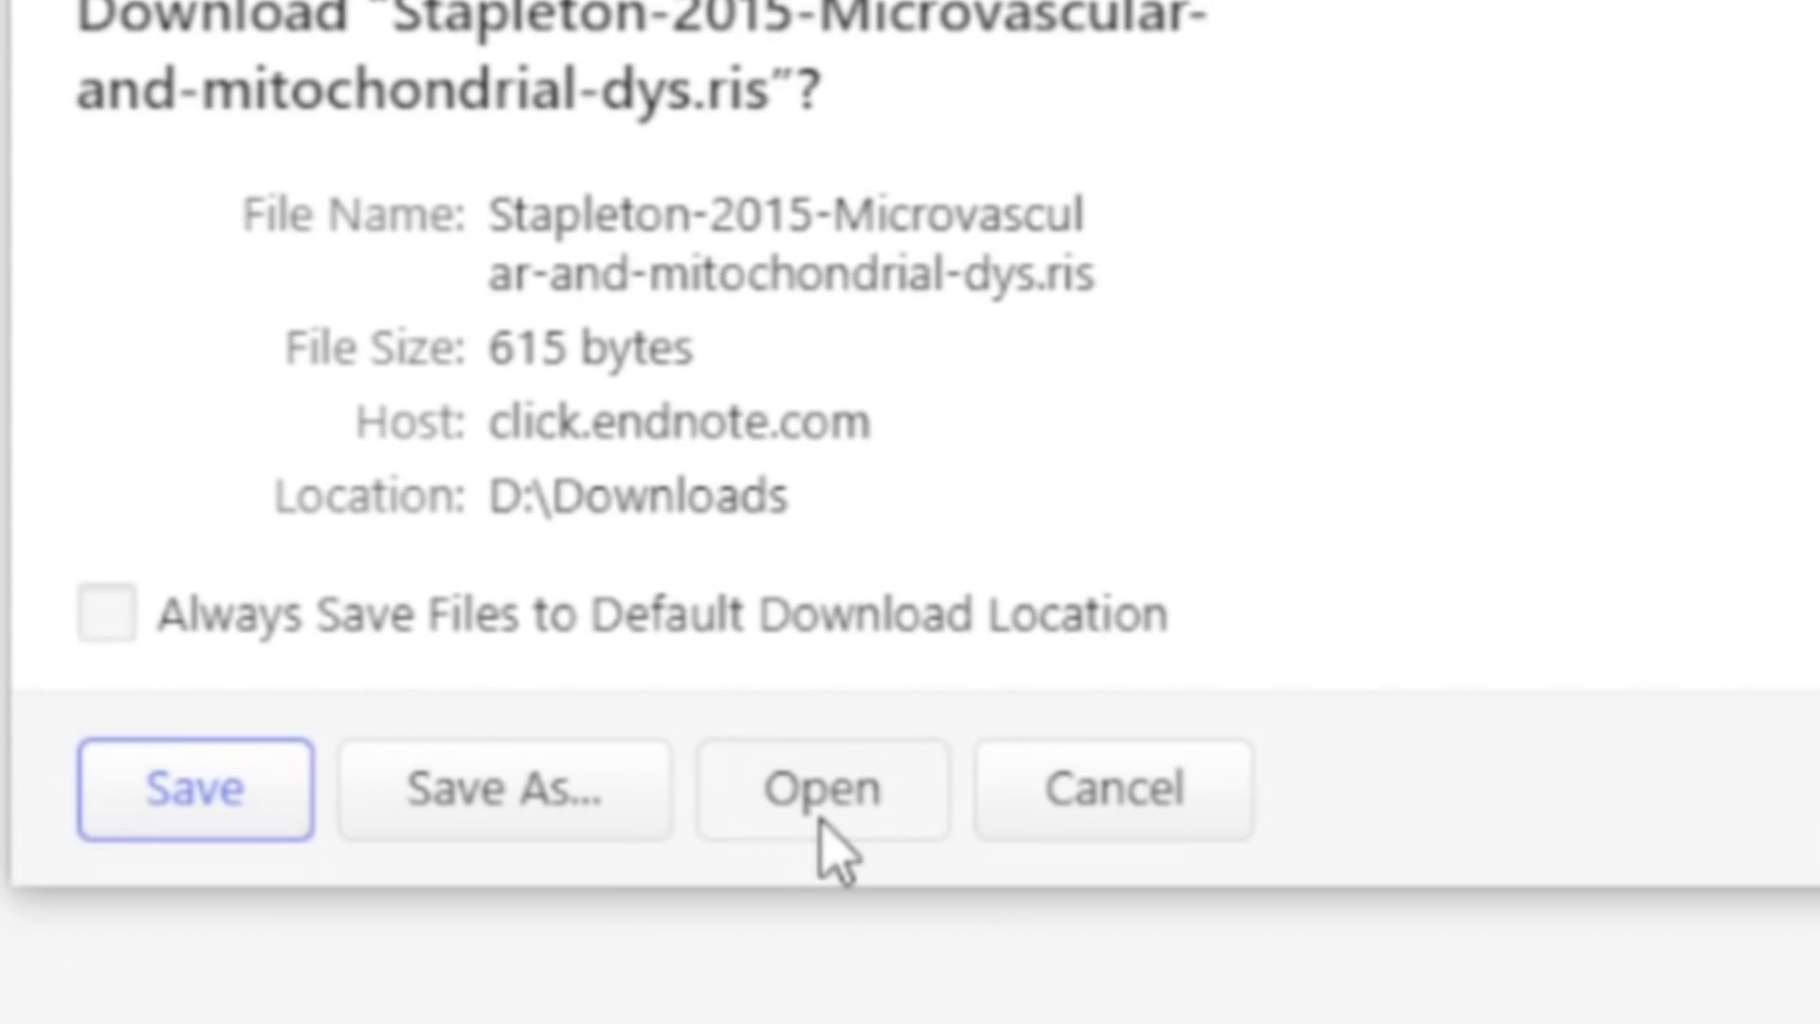
left_click(821, 823)
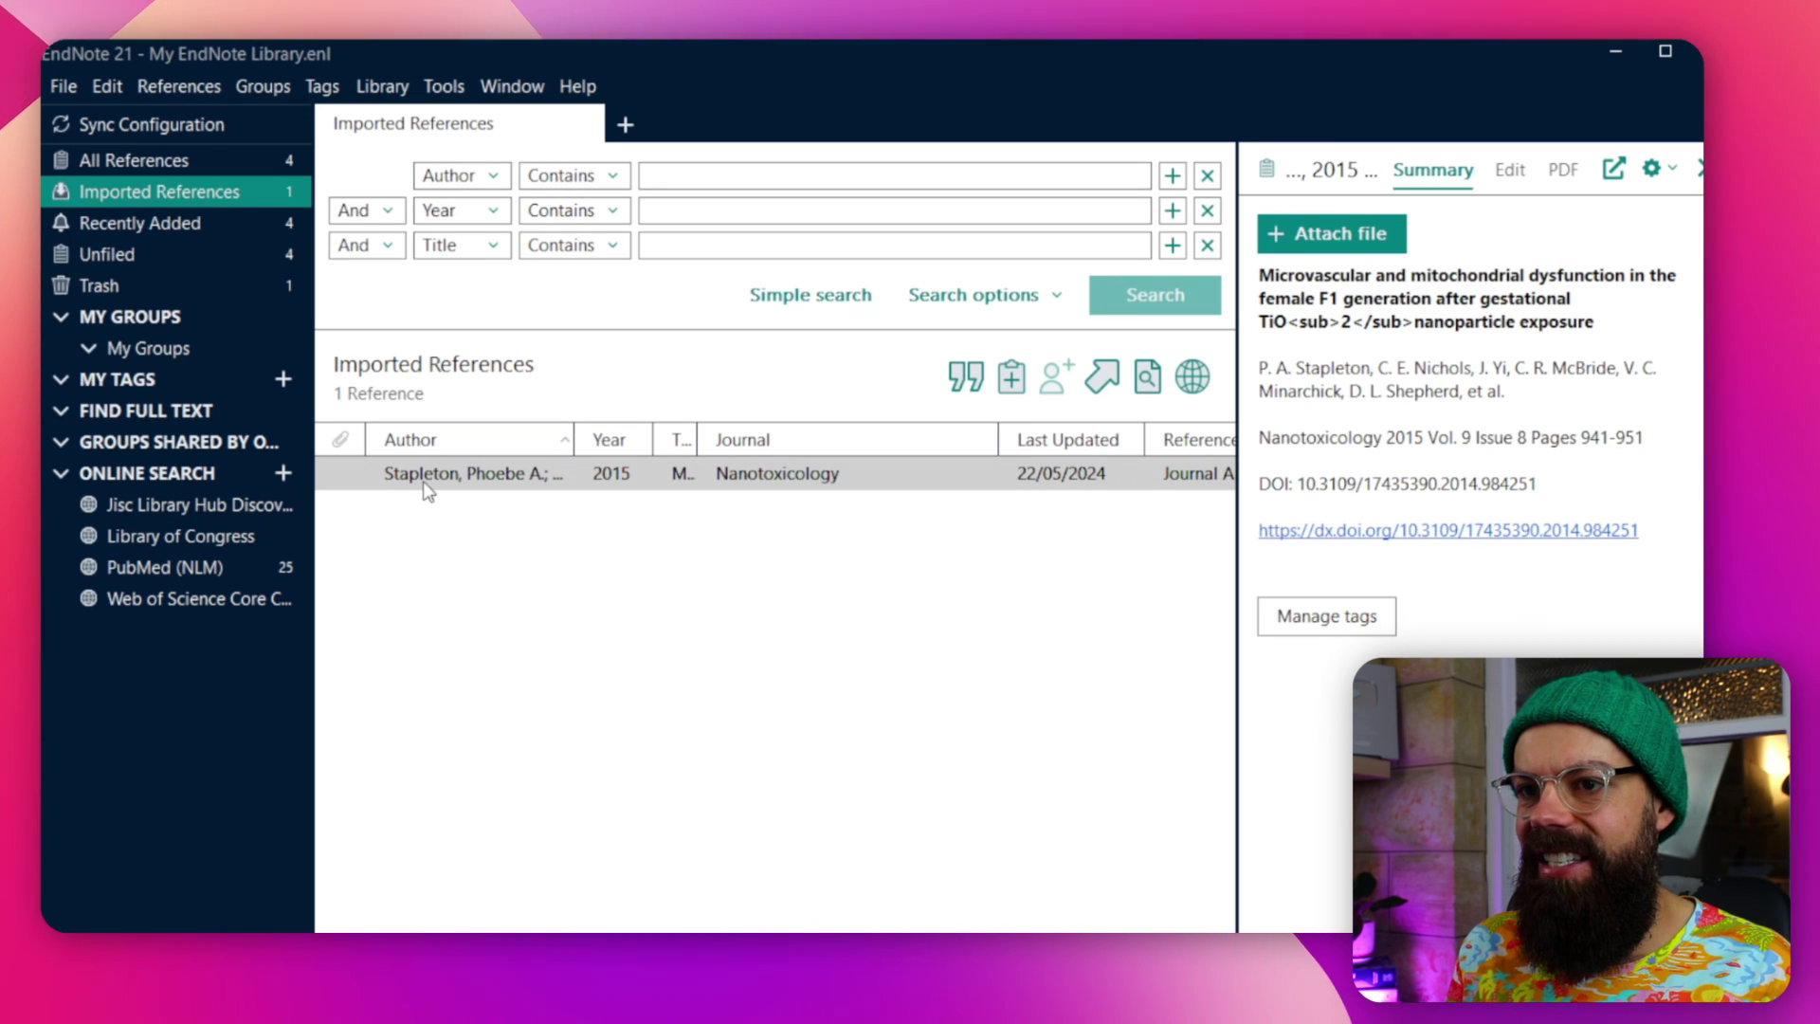
Show all references and check the library for duplicates.
left_click(210, 172)
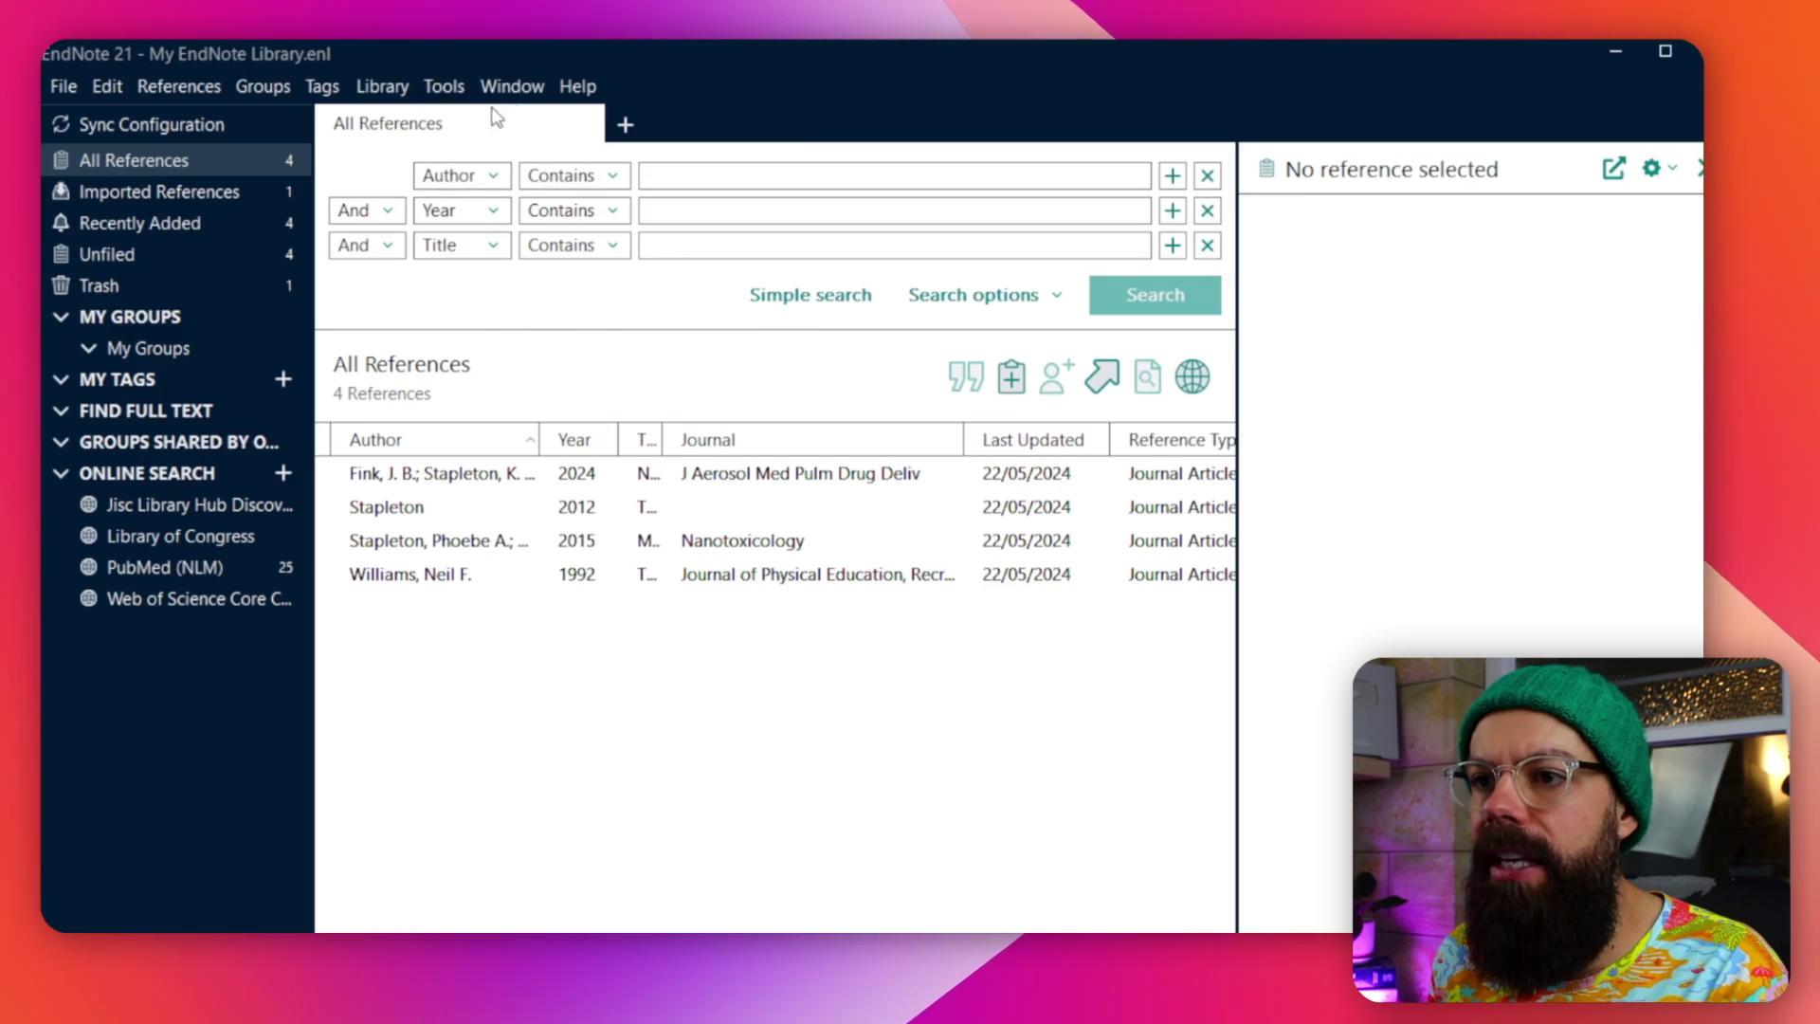
left_click(443, 87)
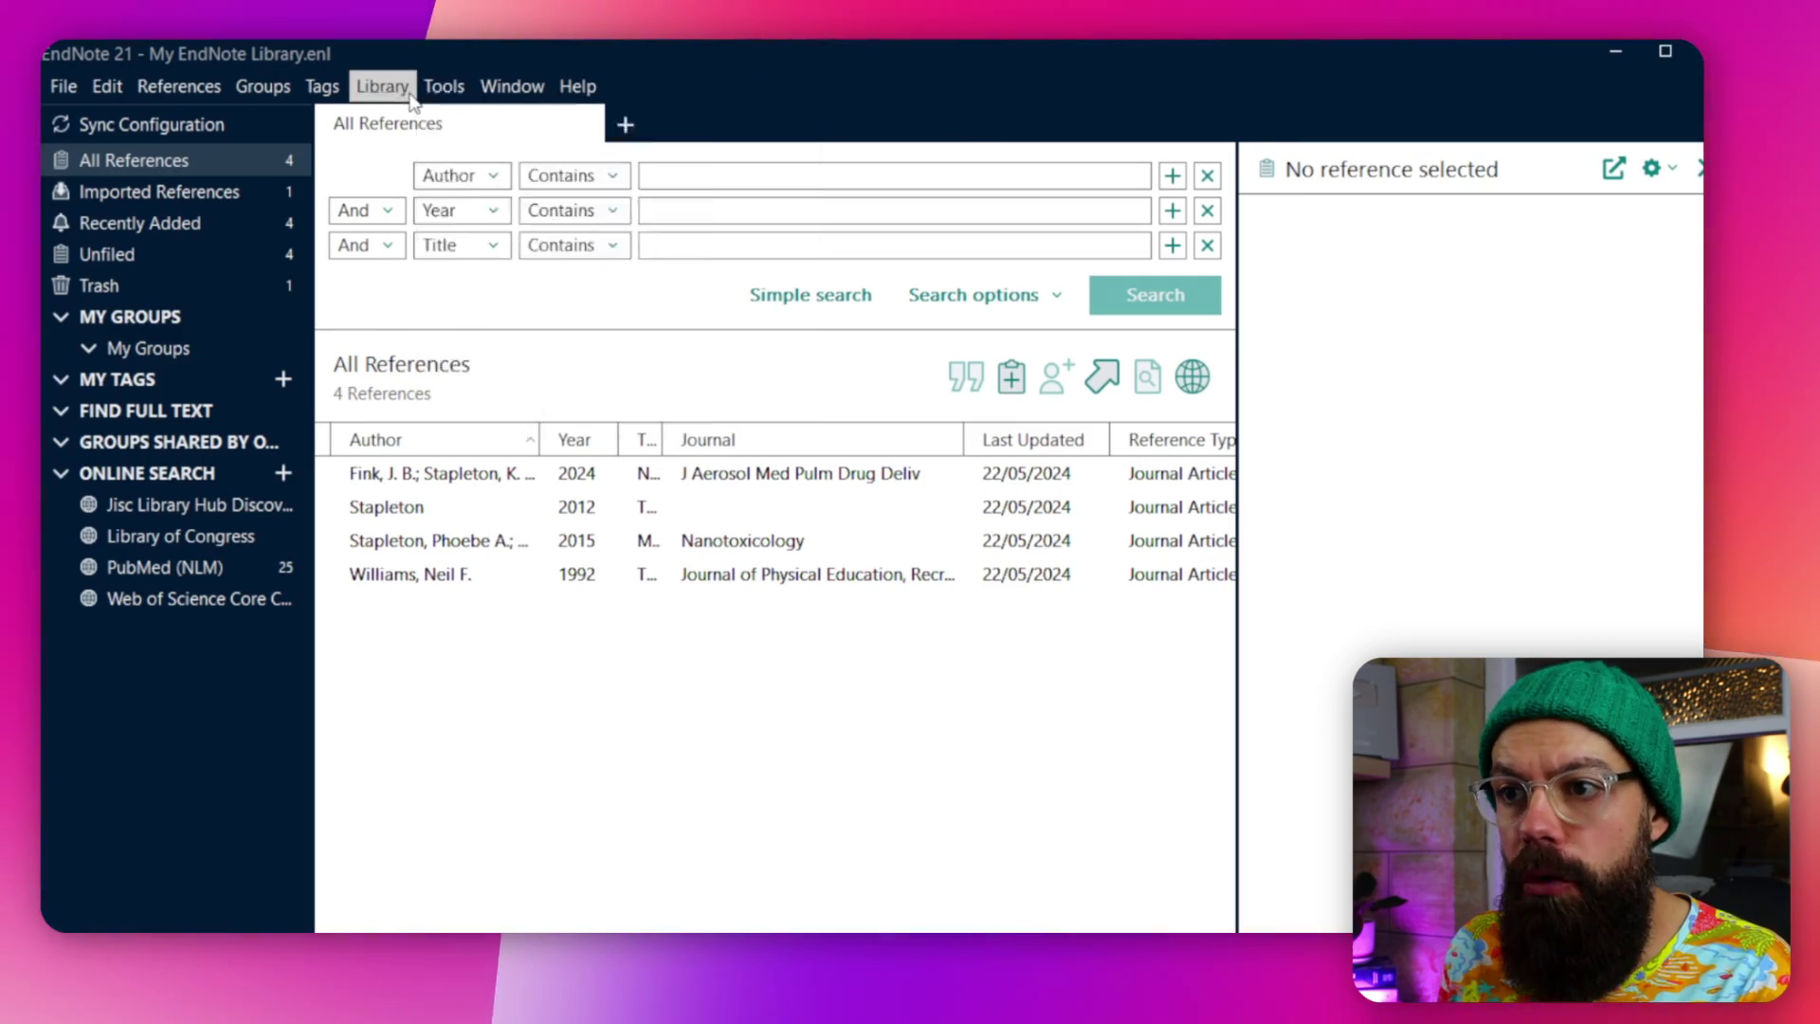
left_click(362, 87)
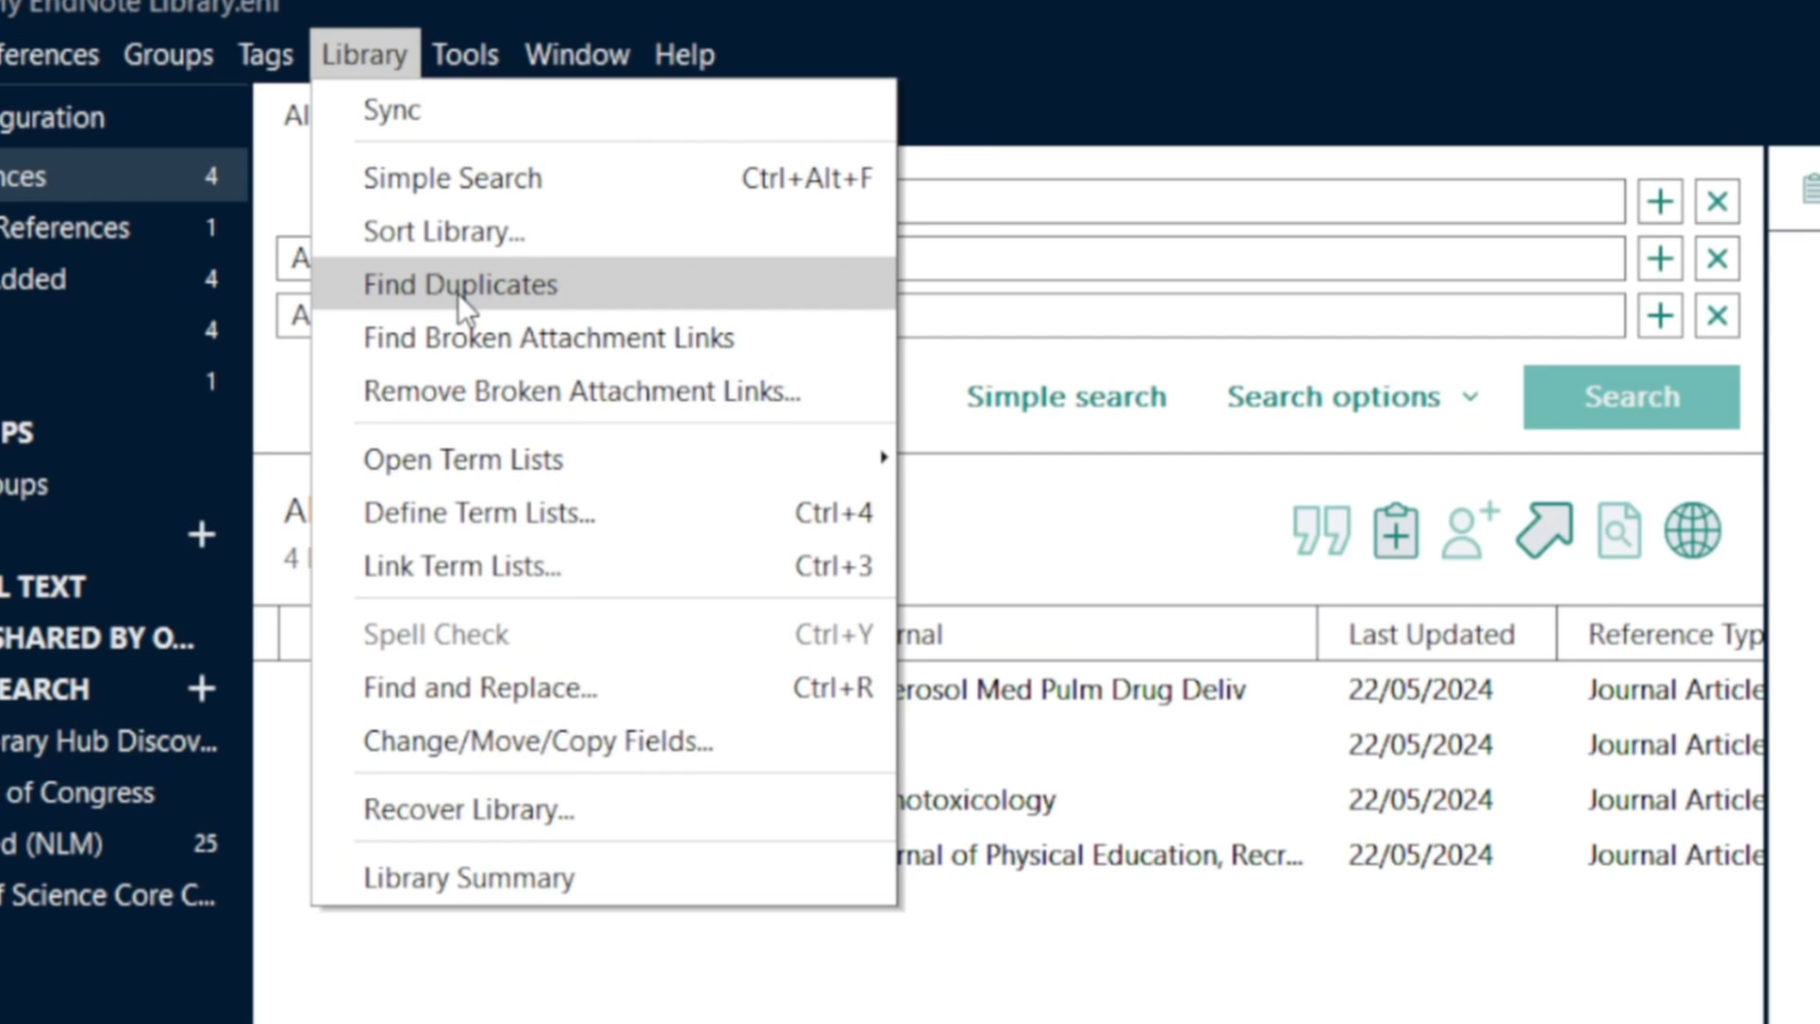
left_click(458, 289)
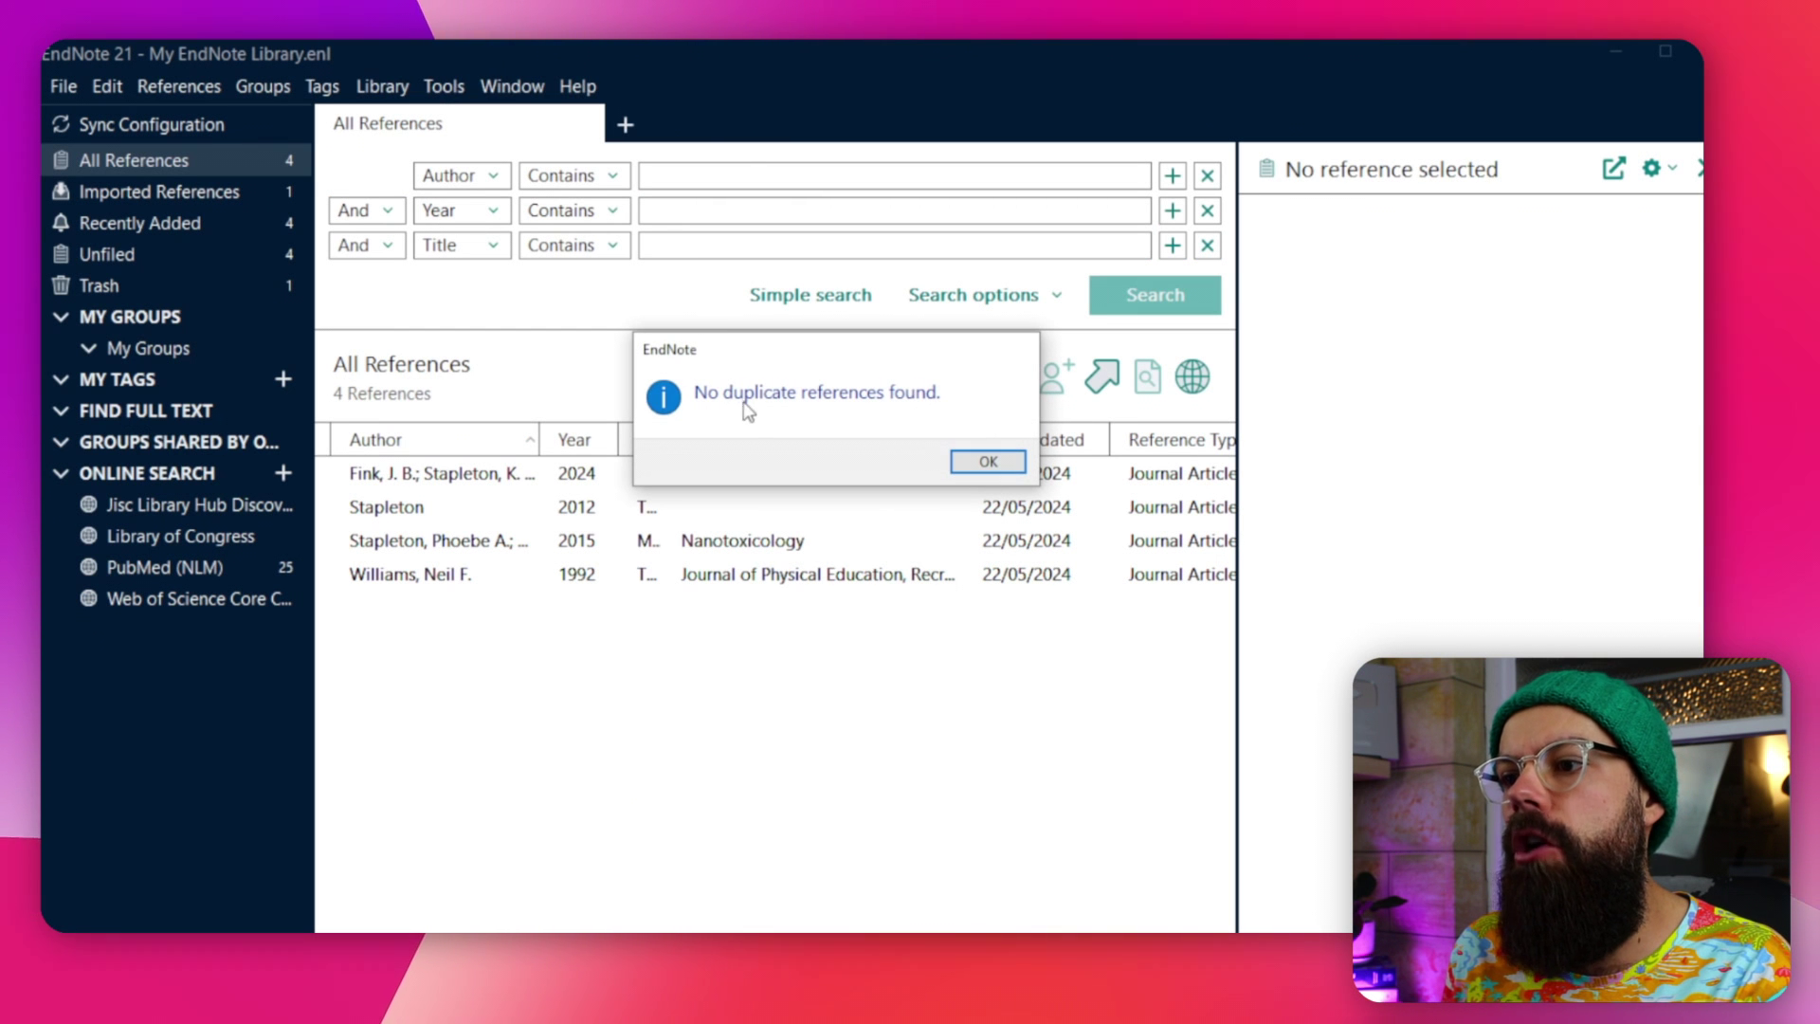
left_click(989, 465)
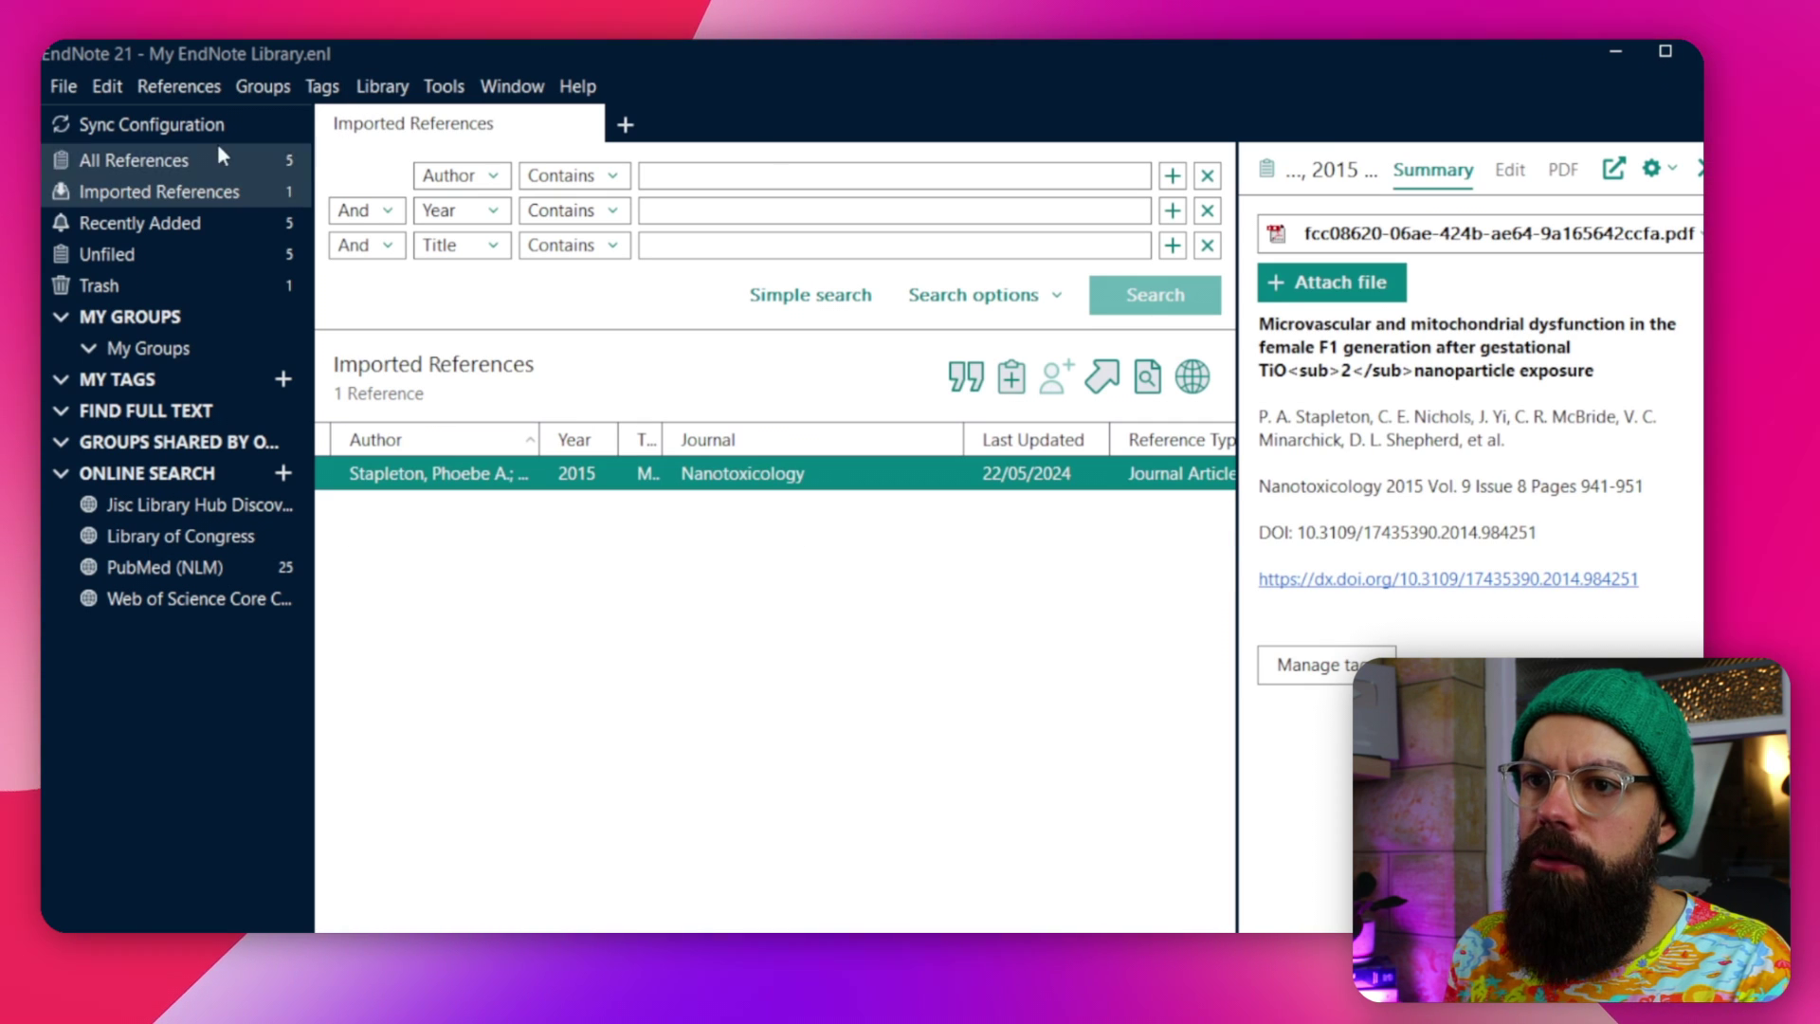
Find duplicates among all references, compare the two 2015 Nanotoxicology records field by field, and keep record #6.
left_click(202, 153)
left_click(382, 86)
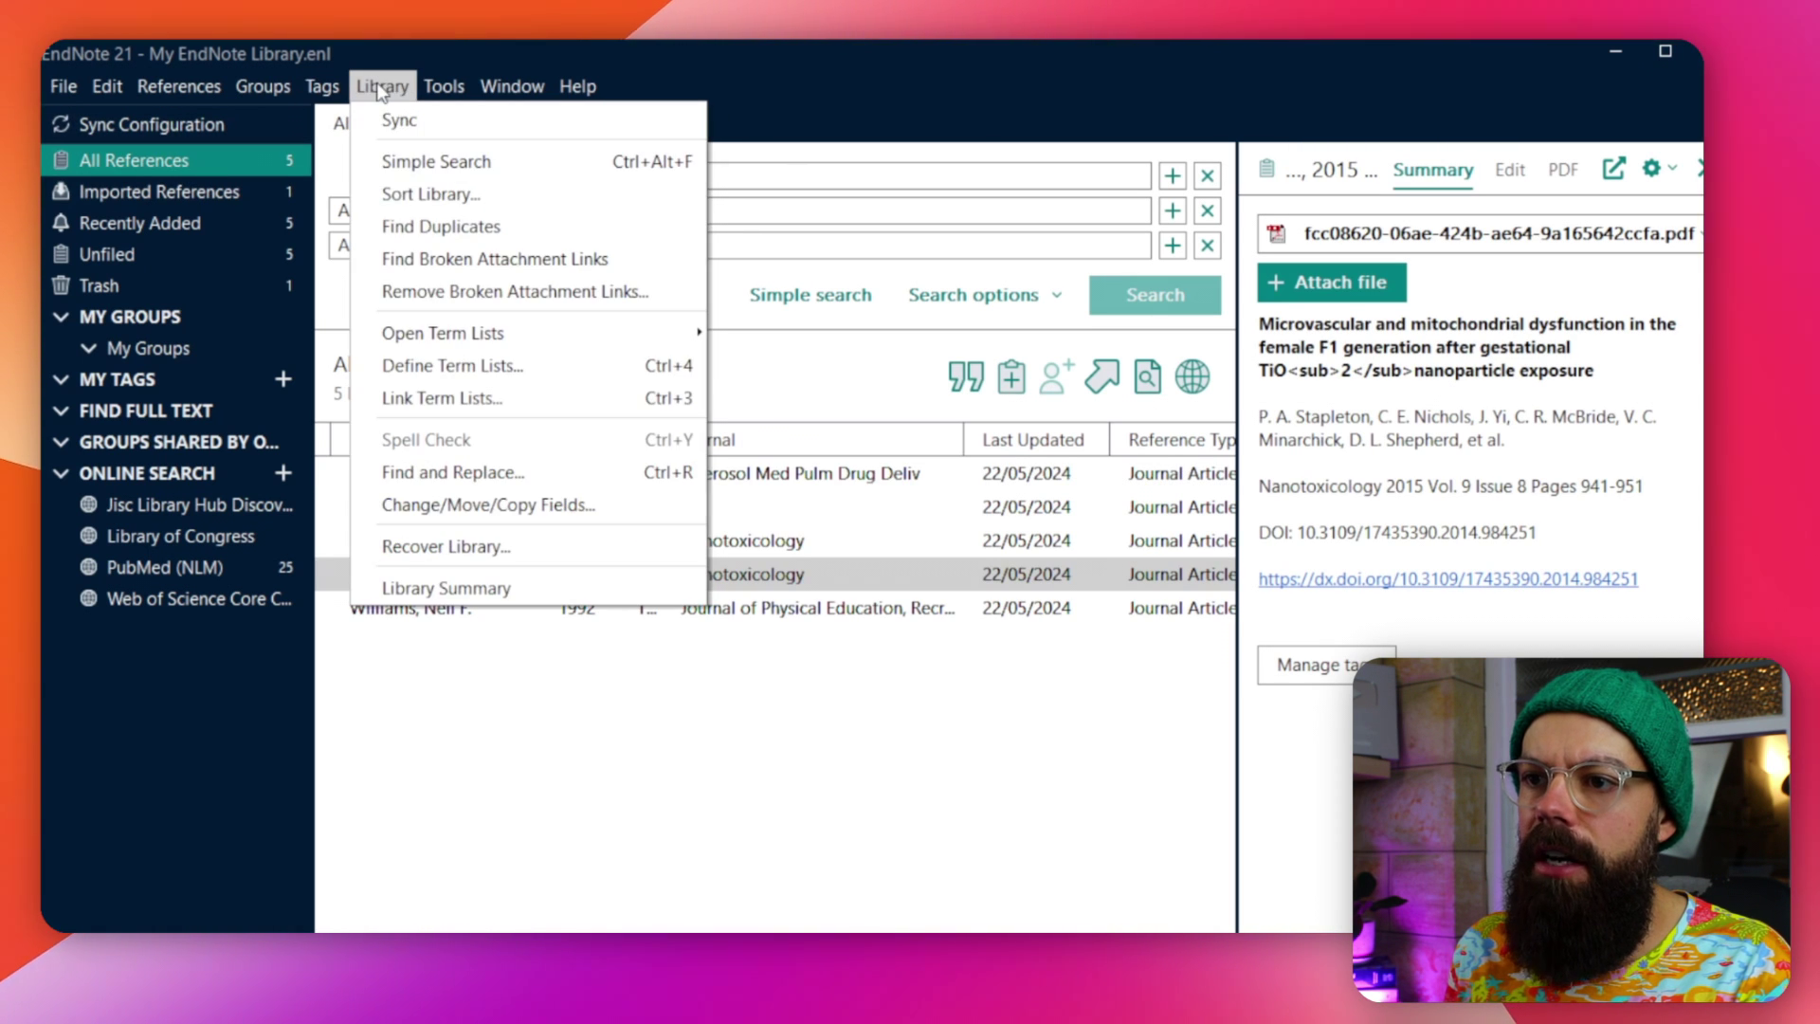
left_click(446, 225)
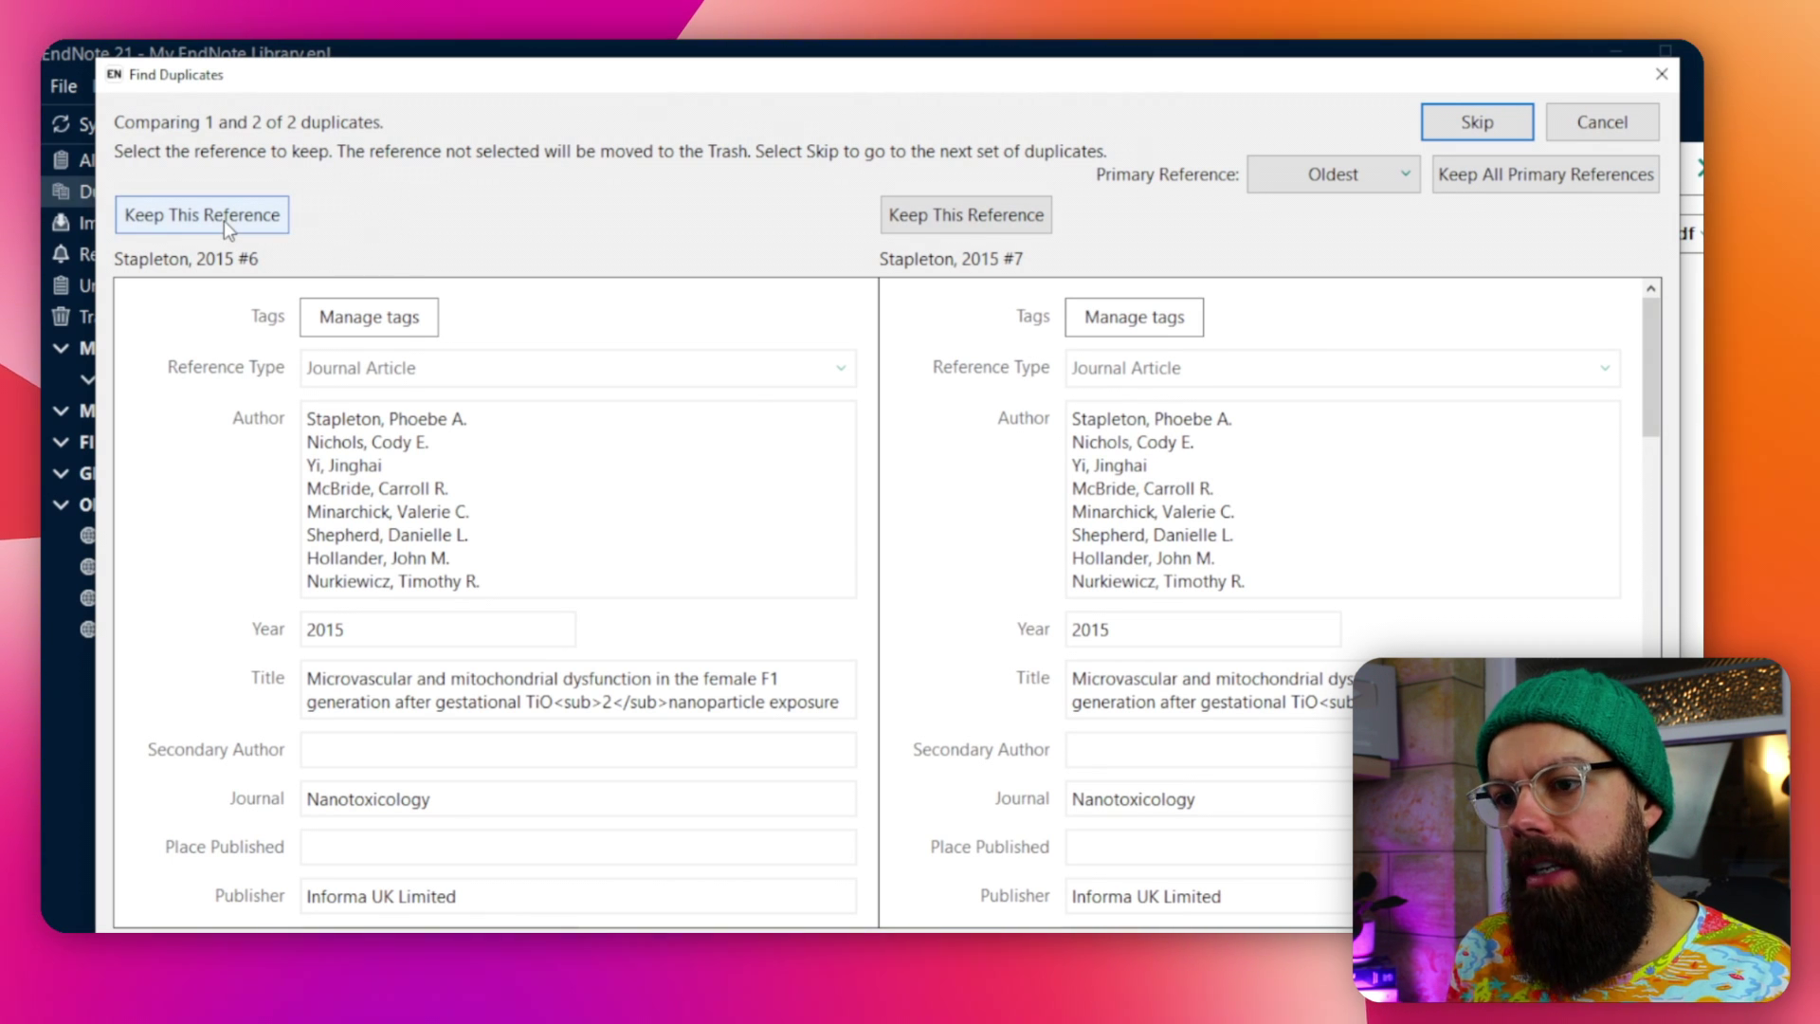
scroll(443, 450, "down", 8)
scroll(463, 465, "down", 9)
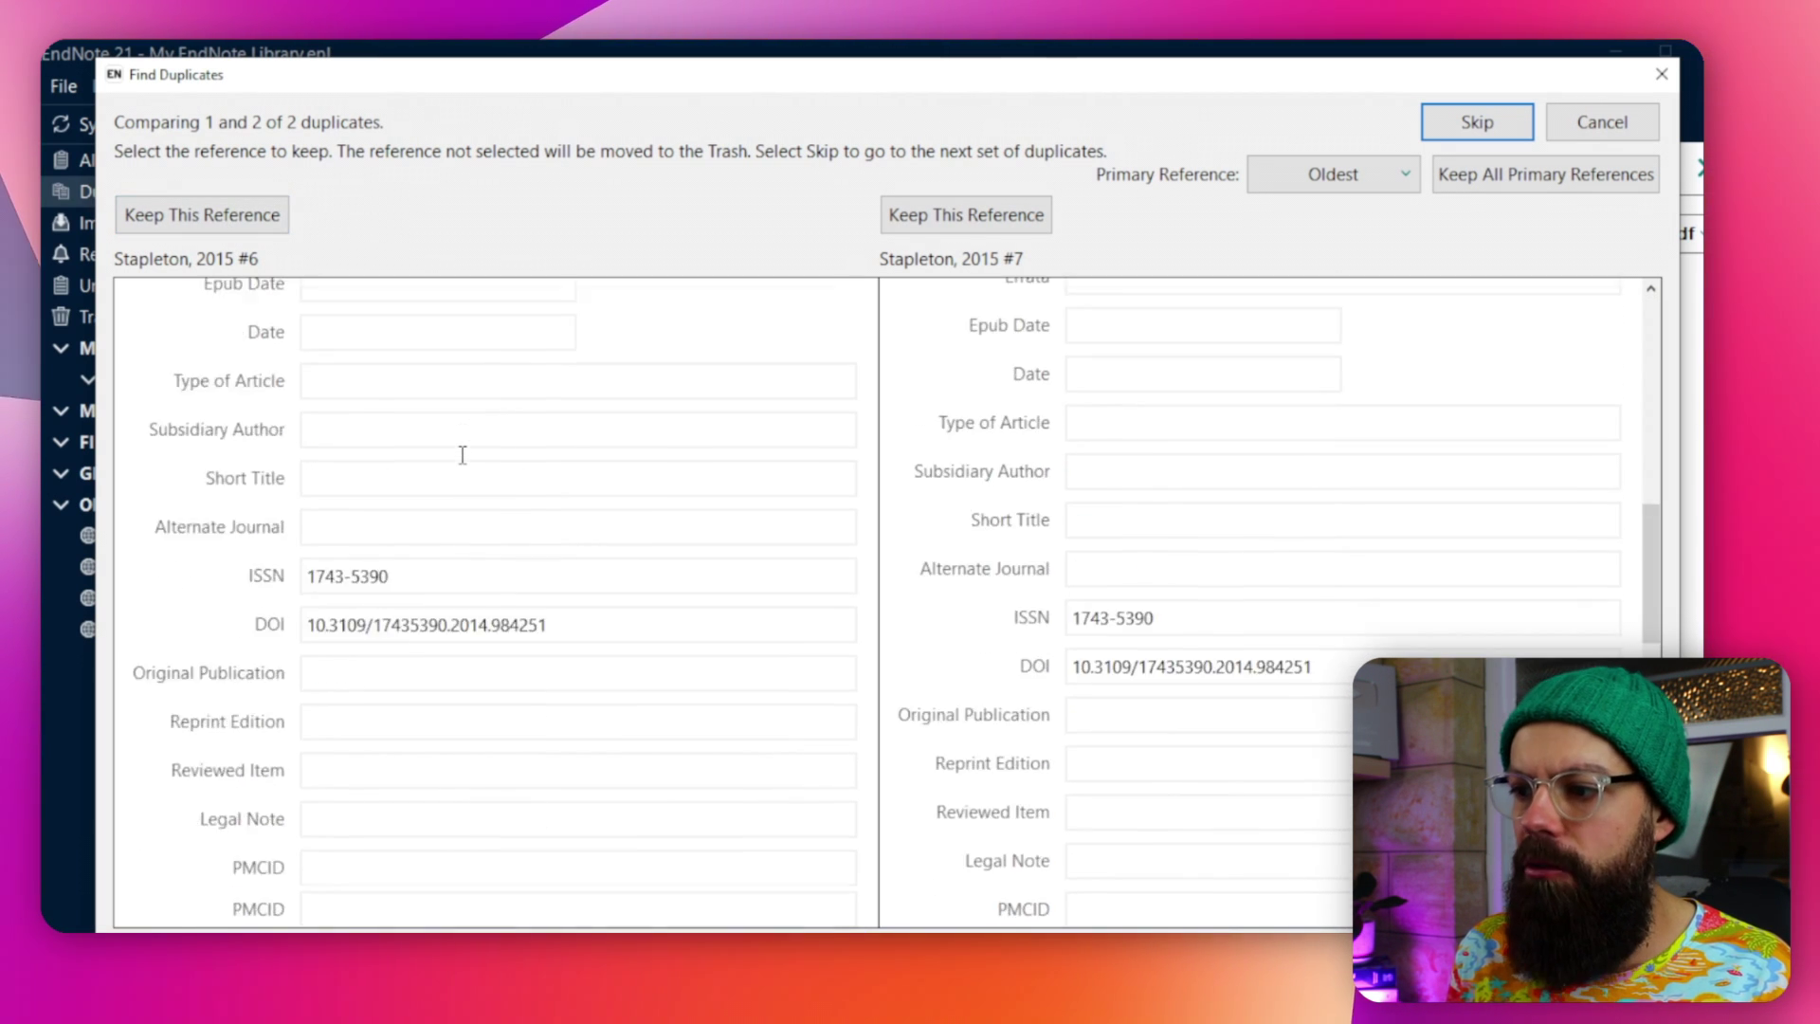
scroll(461, 459, "up", 4)
scroll(465, 470, "up", 2)
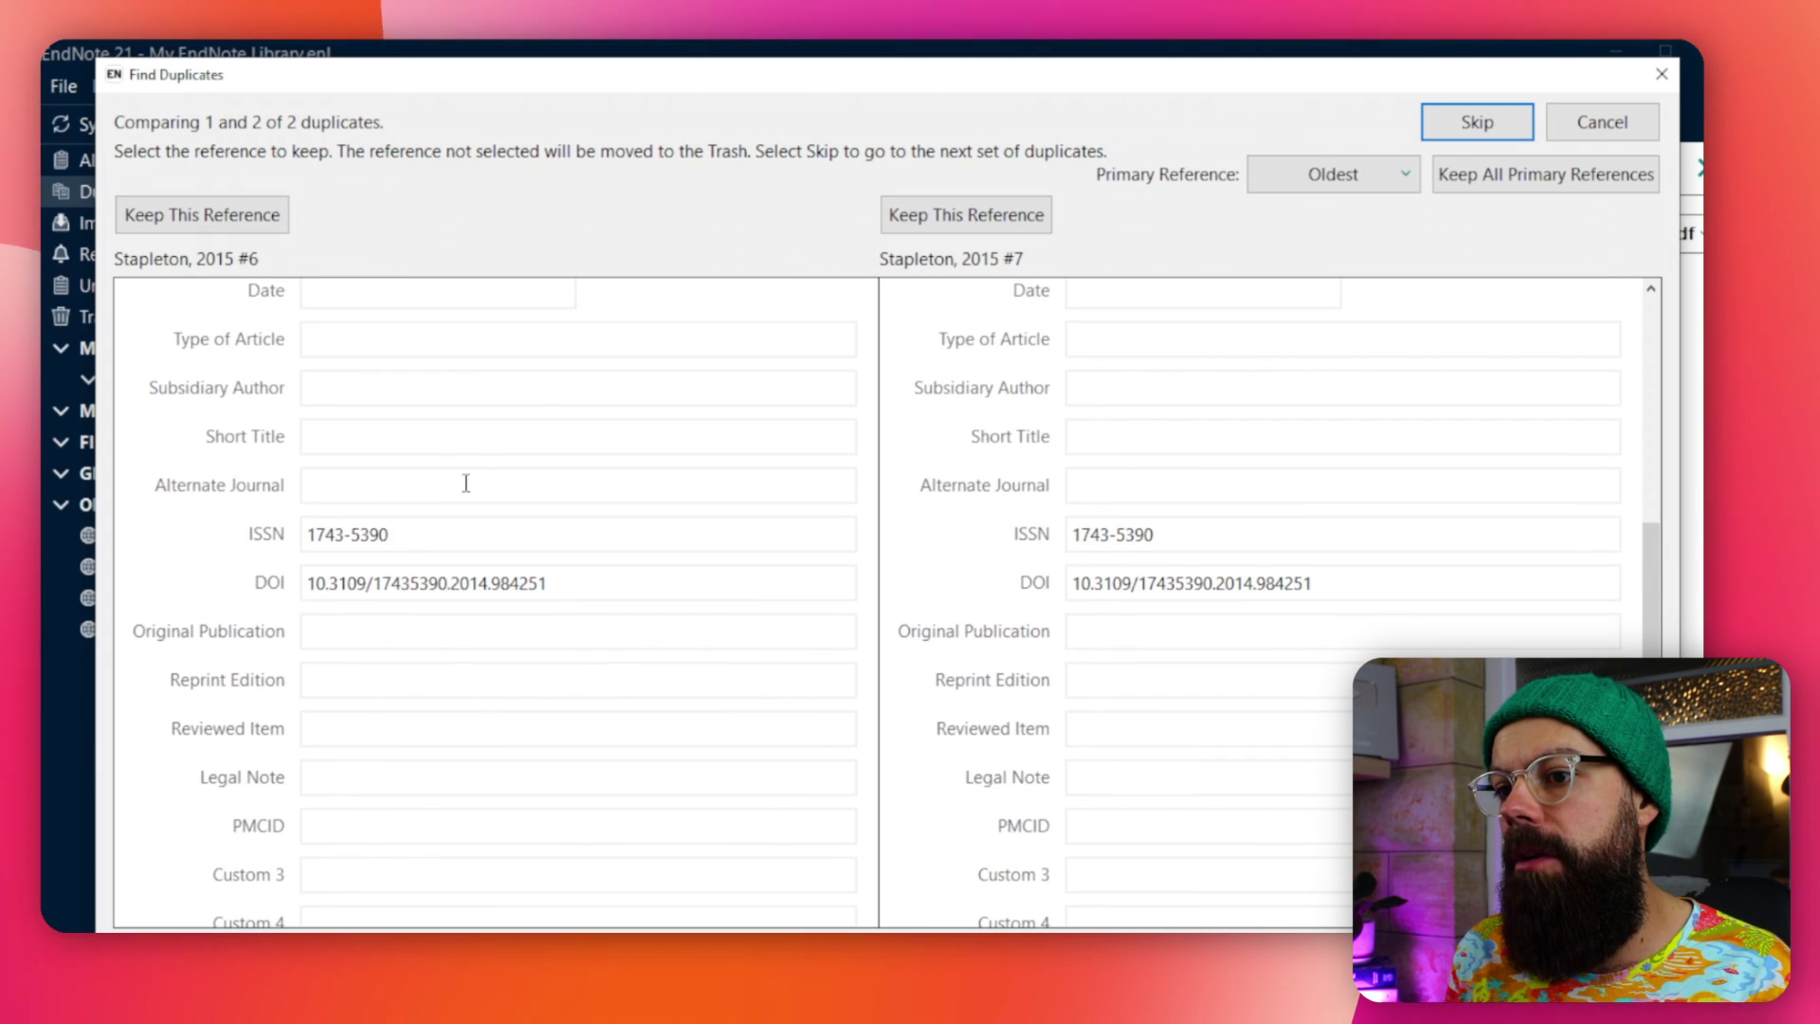
scroll(1223, 464, "up", 3)
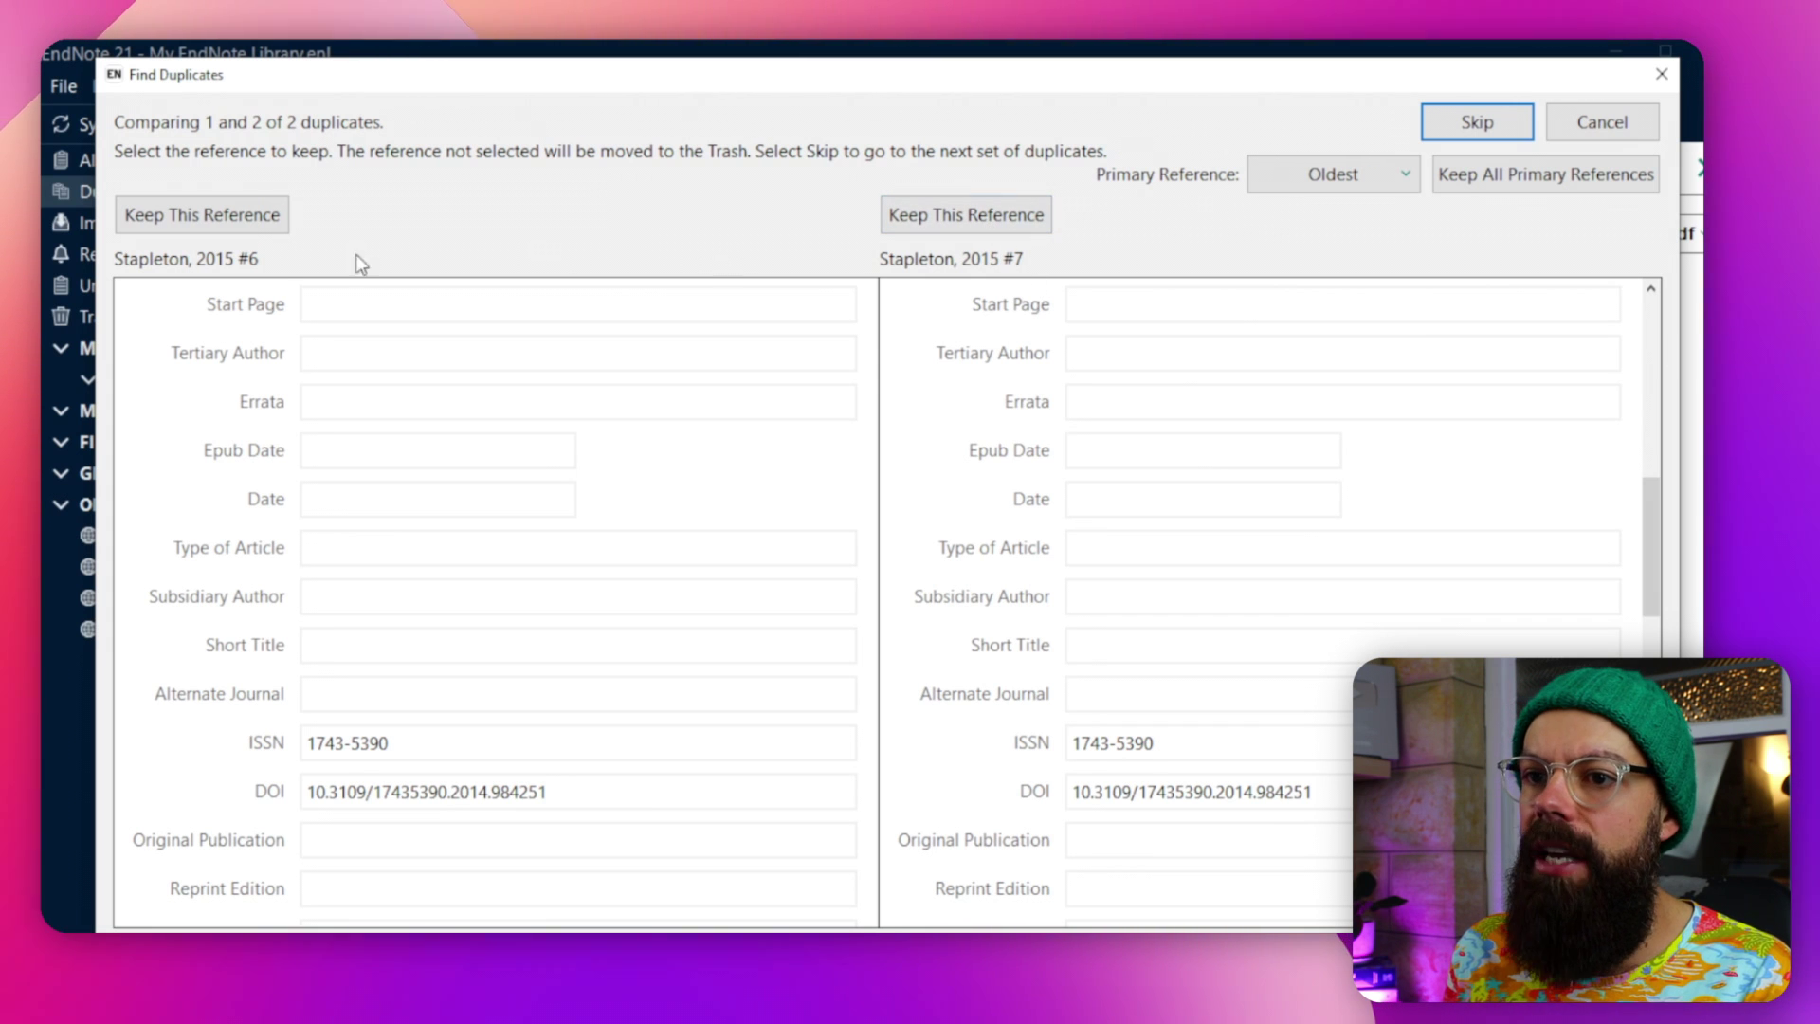
left_click(259, 211)
left_click(160, 165)
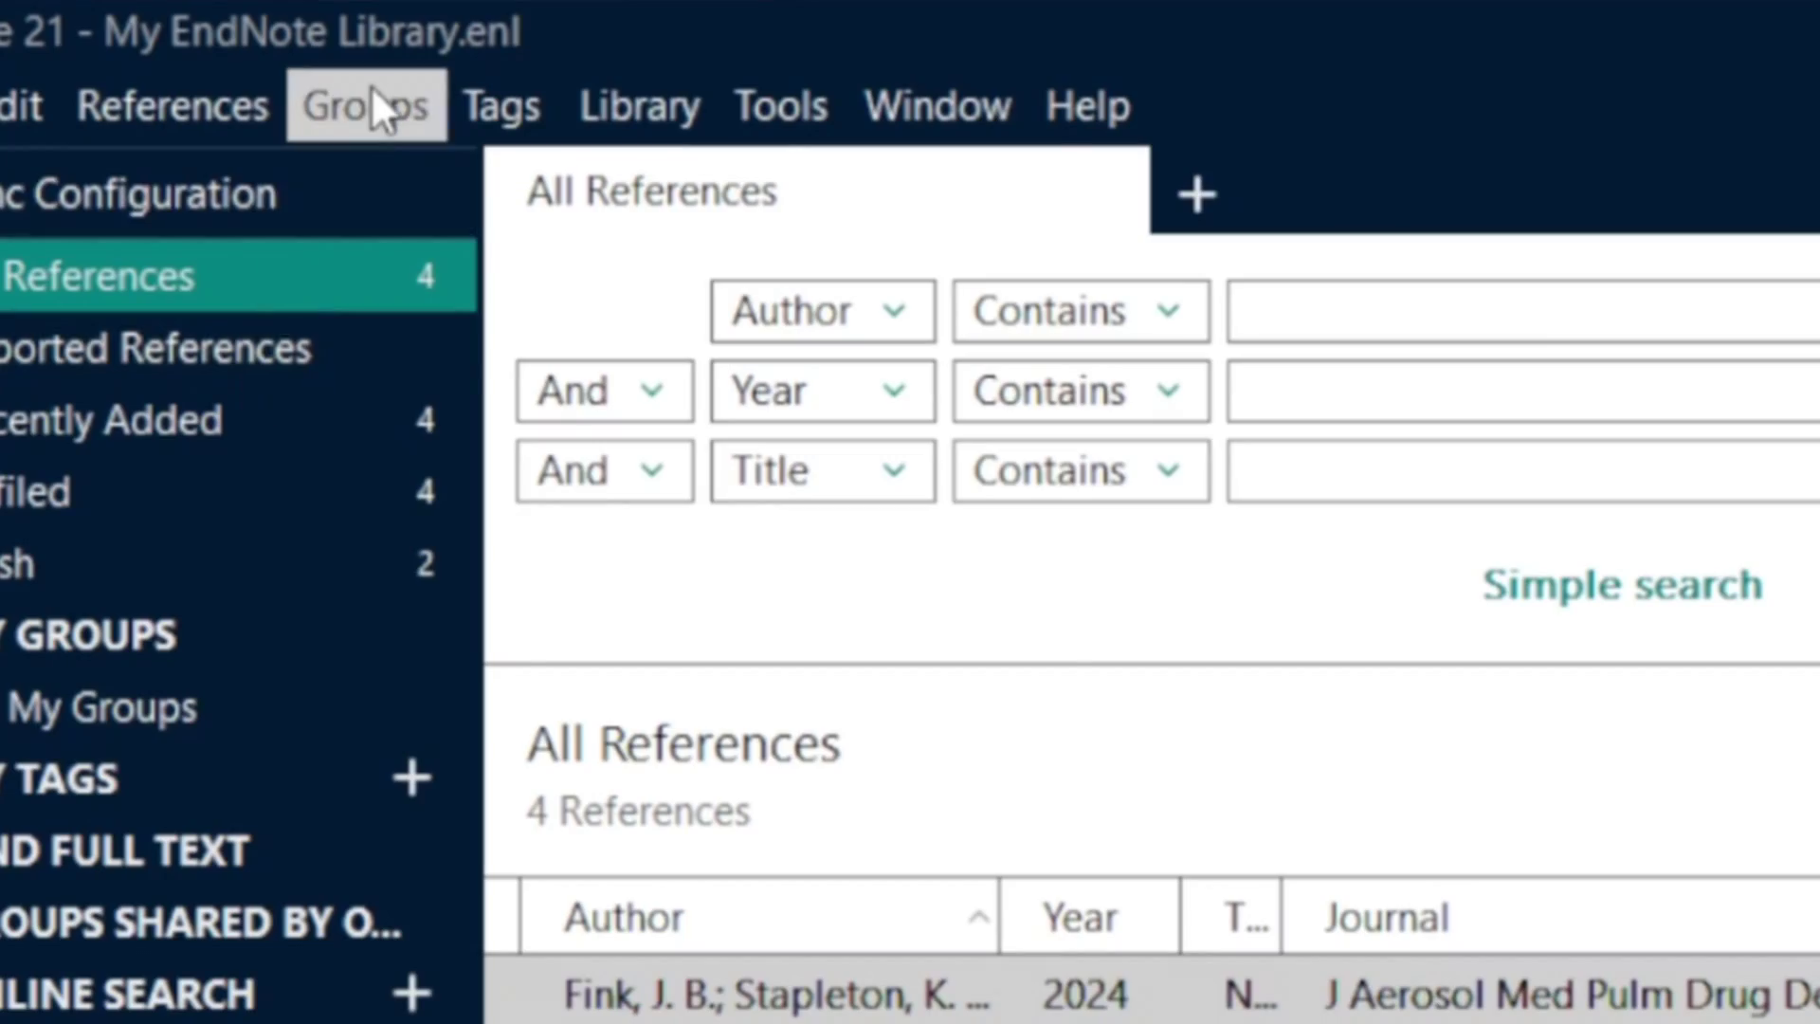
Create a smart group with the default name that collects references whose author contains the chosen surname.
left_click(373, 87)
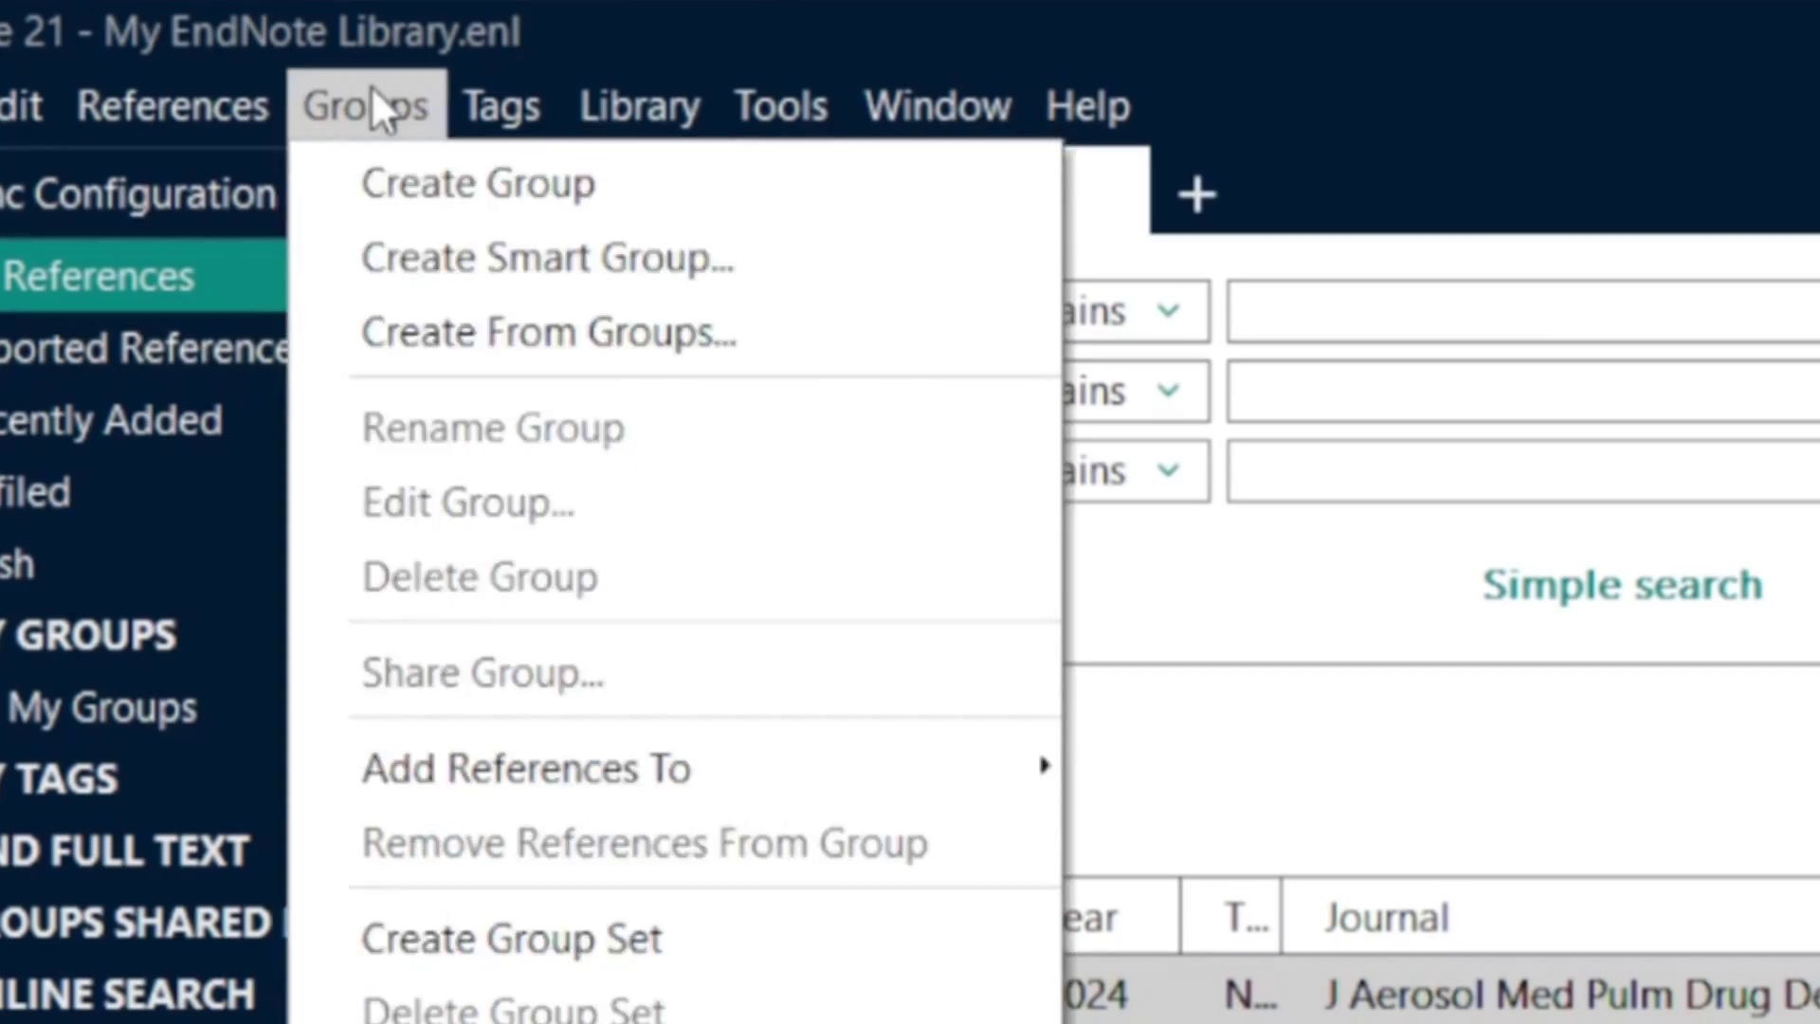
left_click(475, 260)
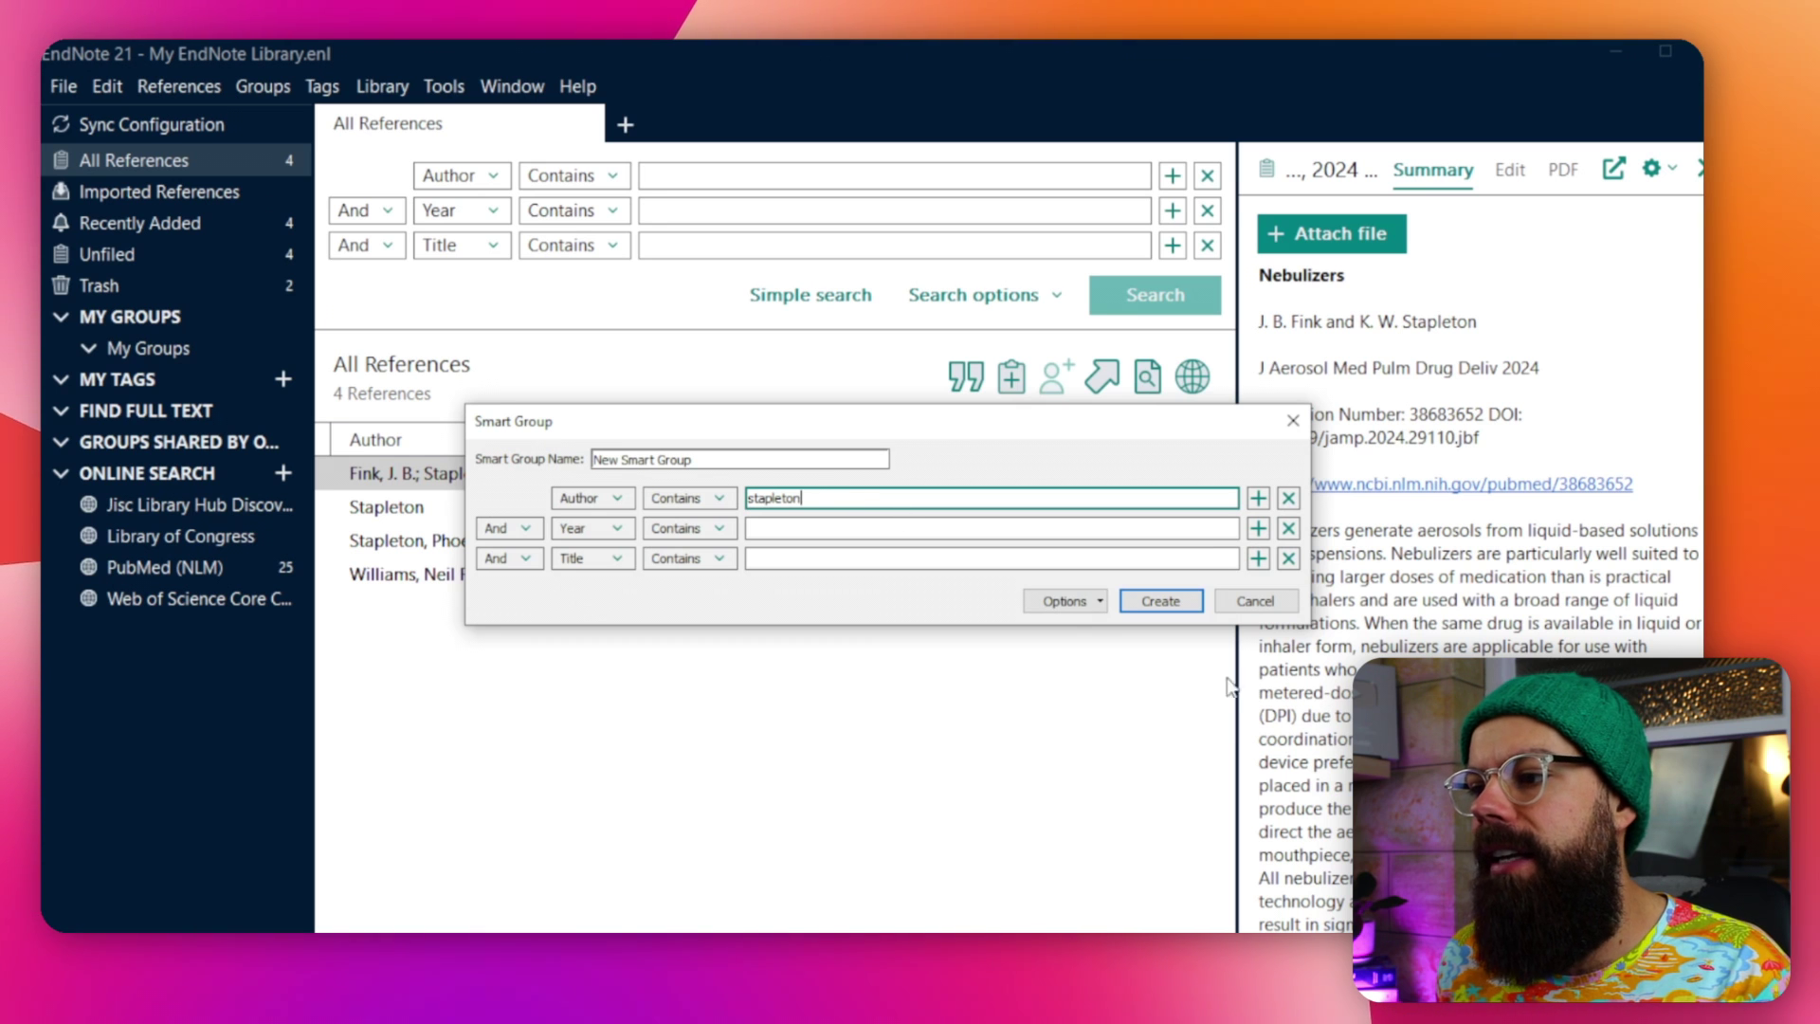
left_click(1160, 603)
left_click(368, 484)
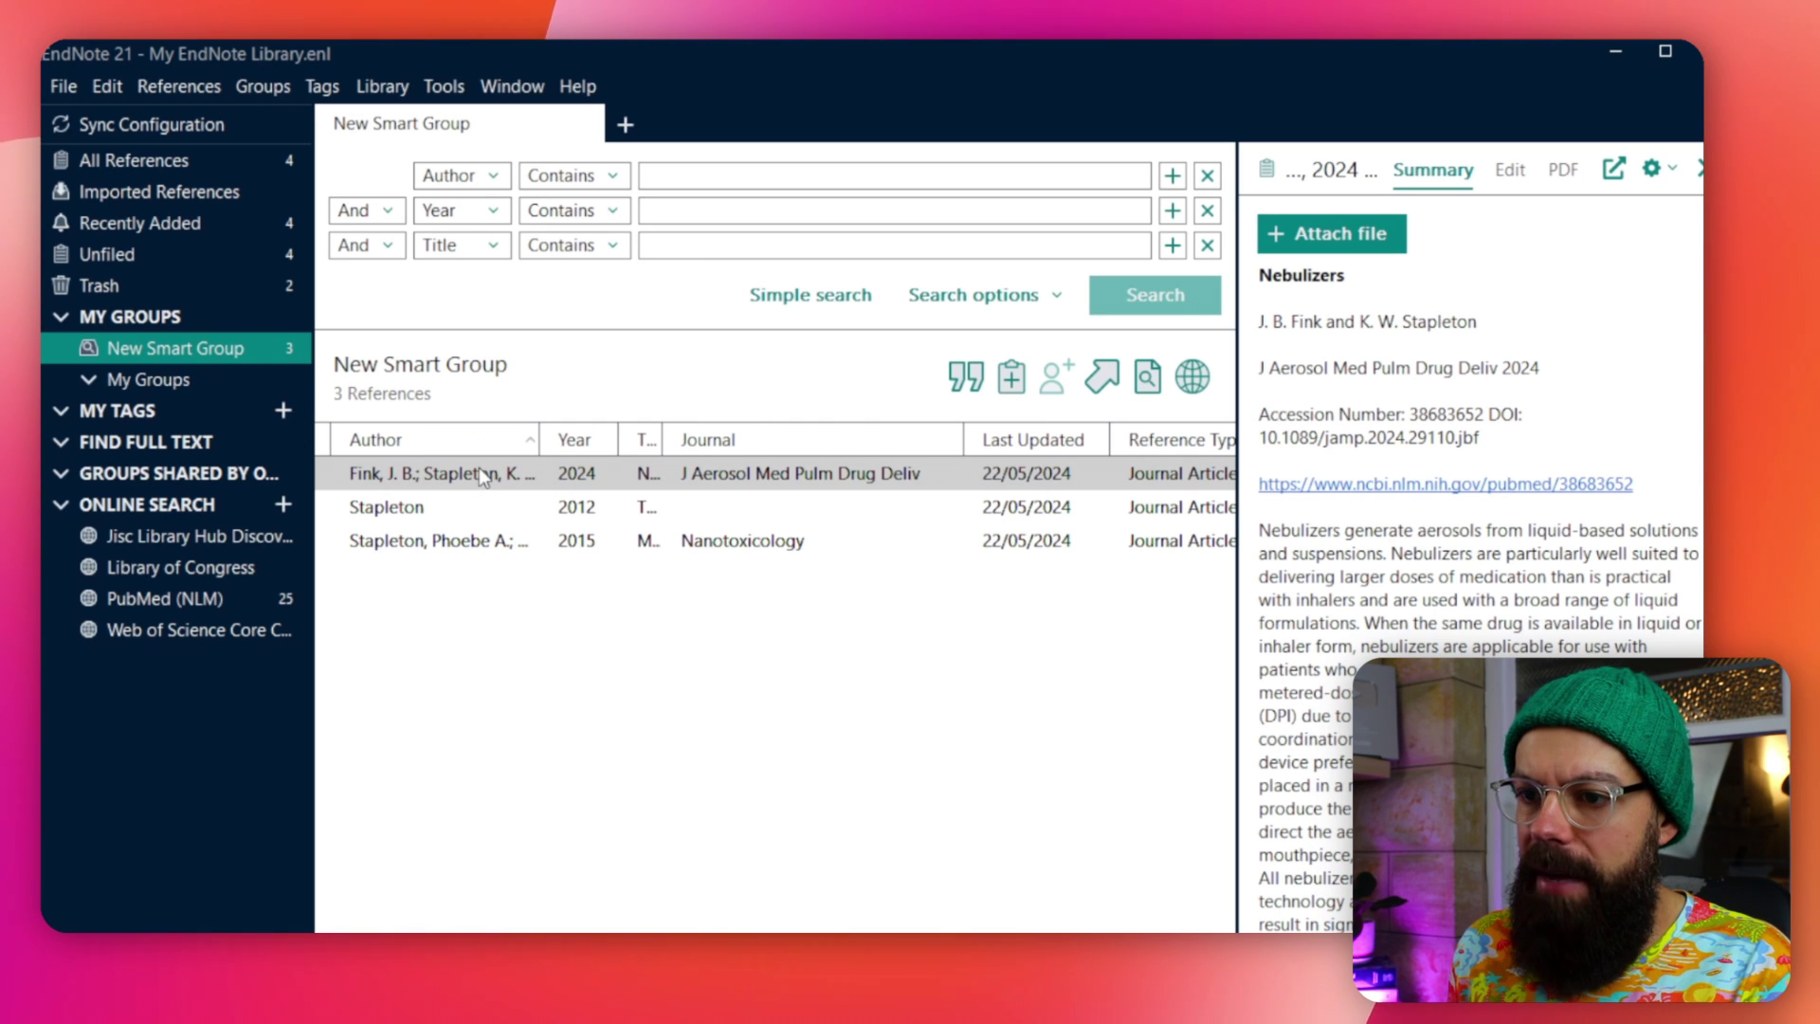
left_click_drag(545, 448, 637, 438)
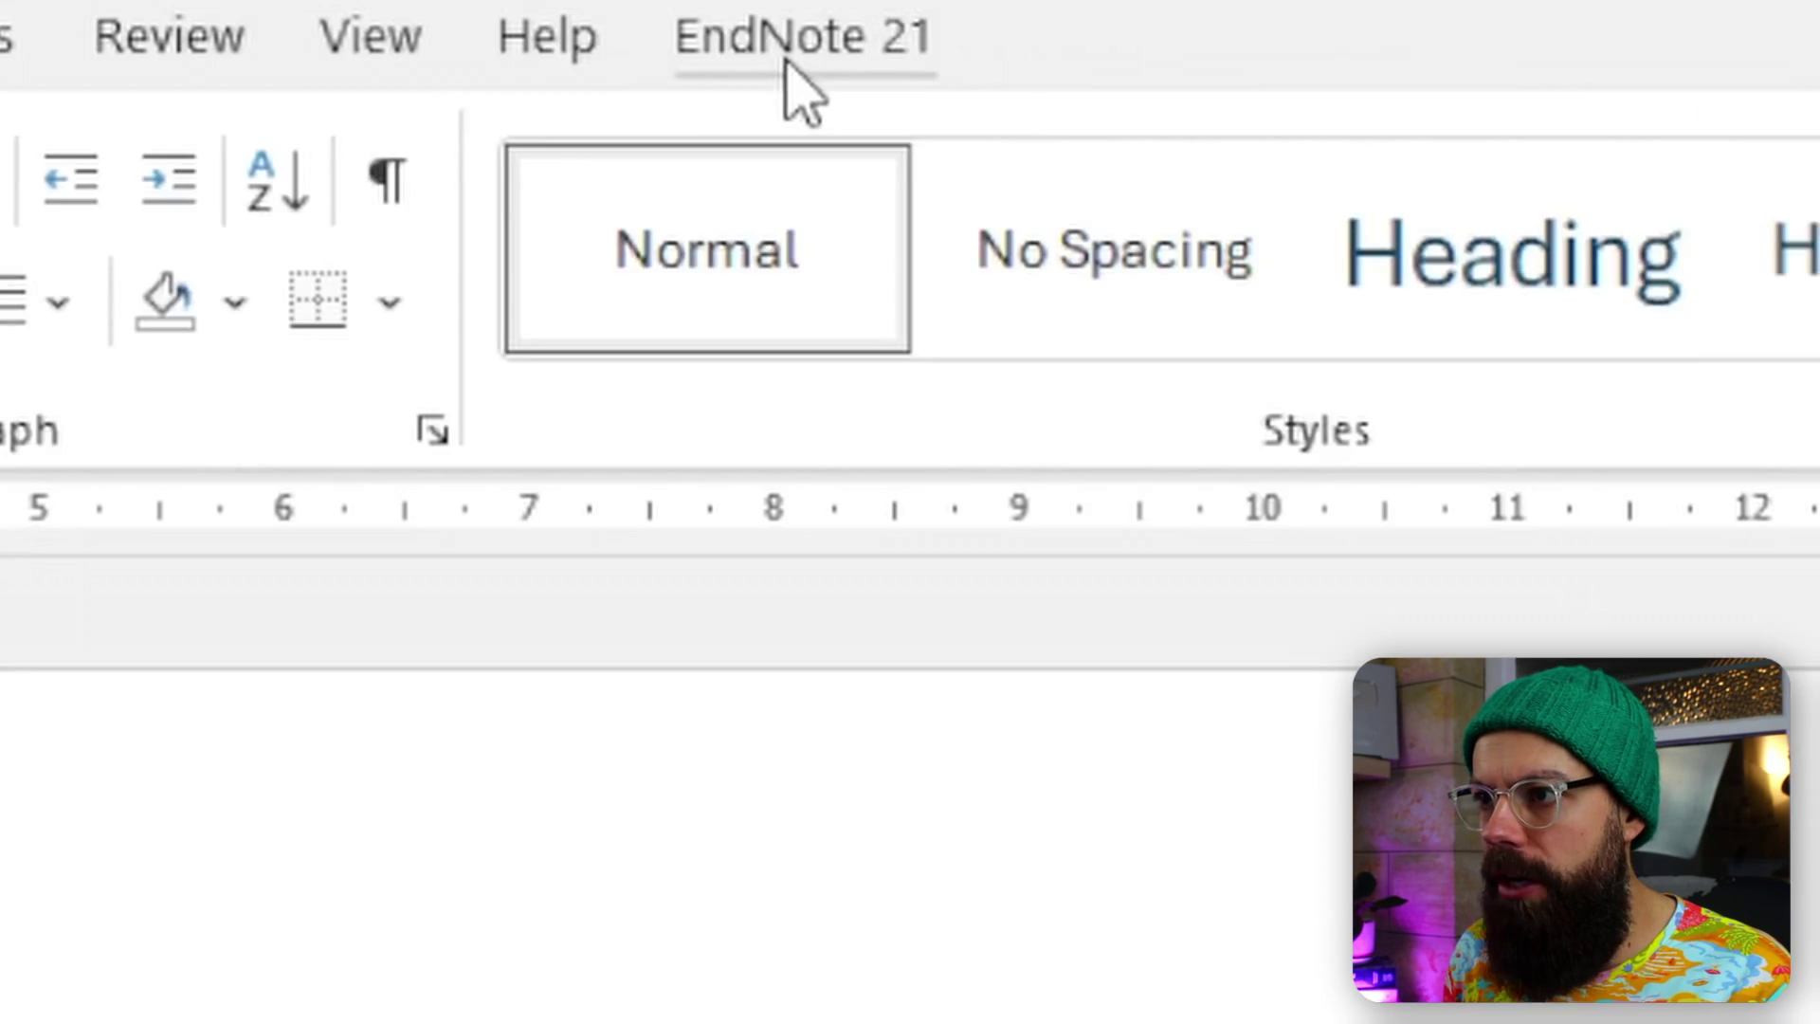
Switch to Word and examine the EndNote 21 tools, including the citation and bibliography conversion options, without choosing one.
left_click(903, 58)
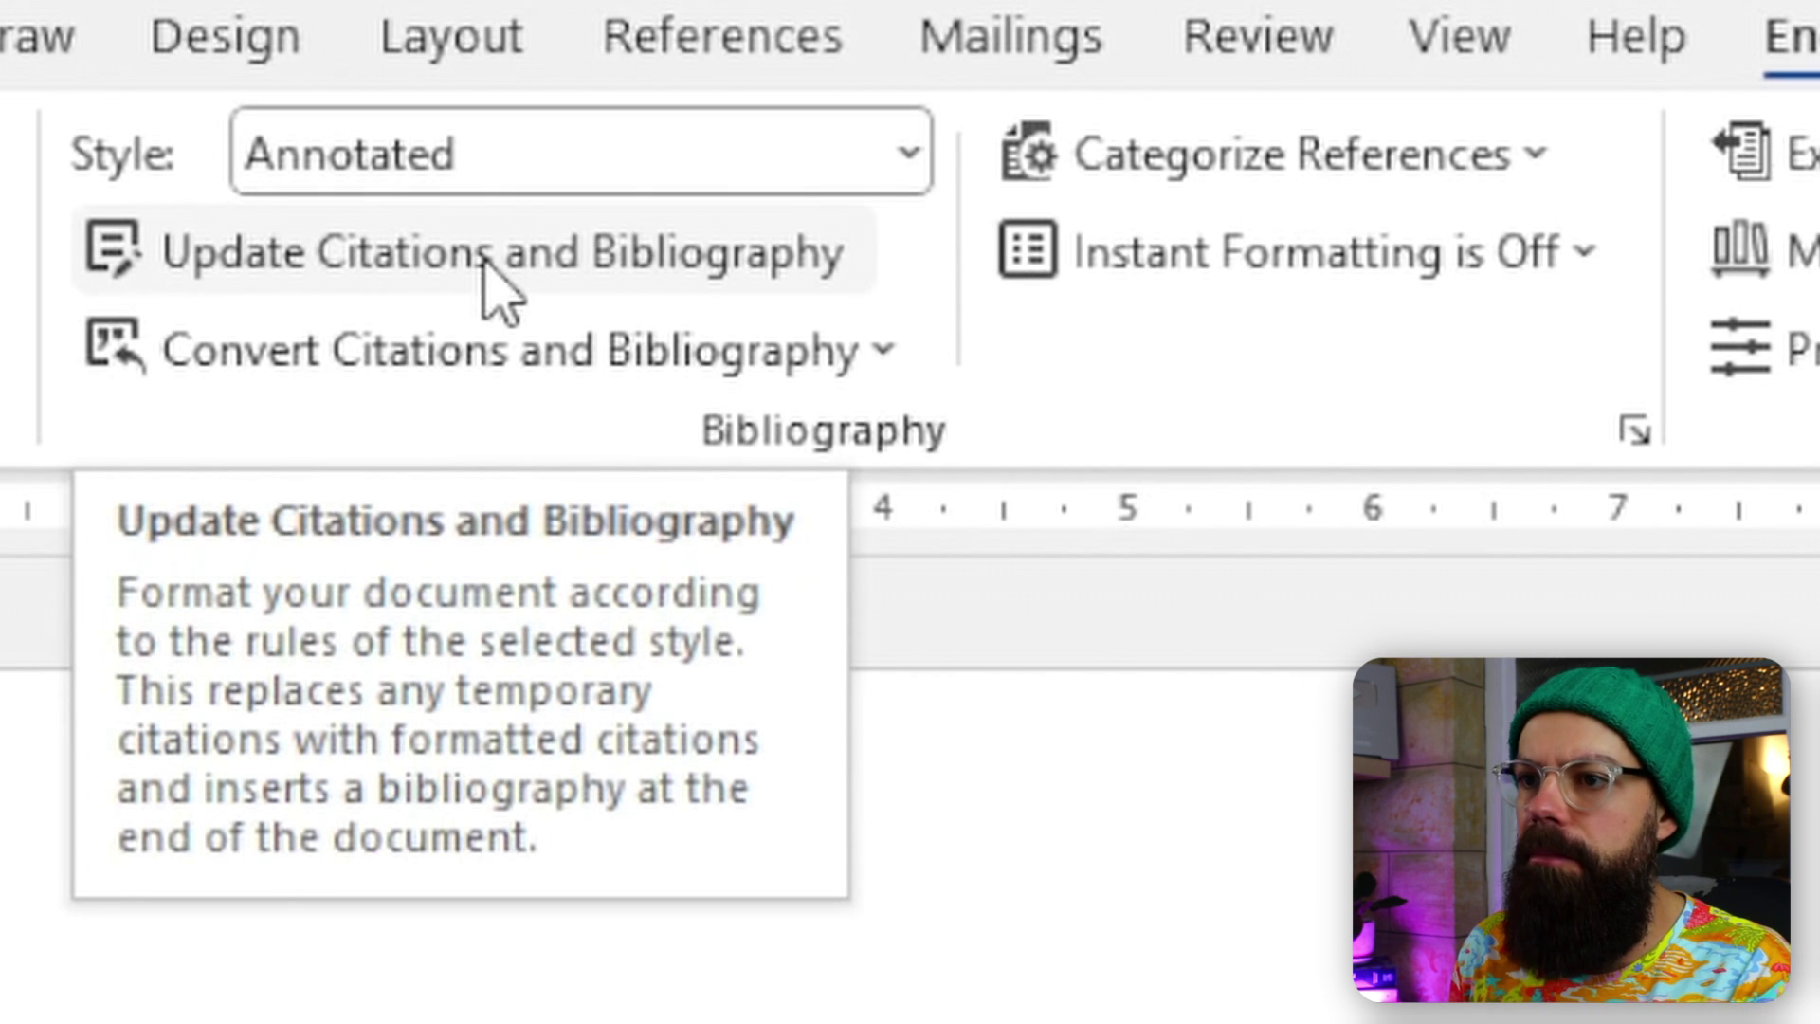
left_click(512, 349)
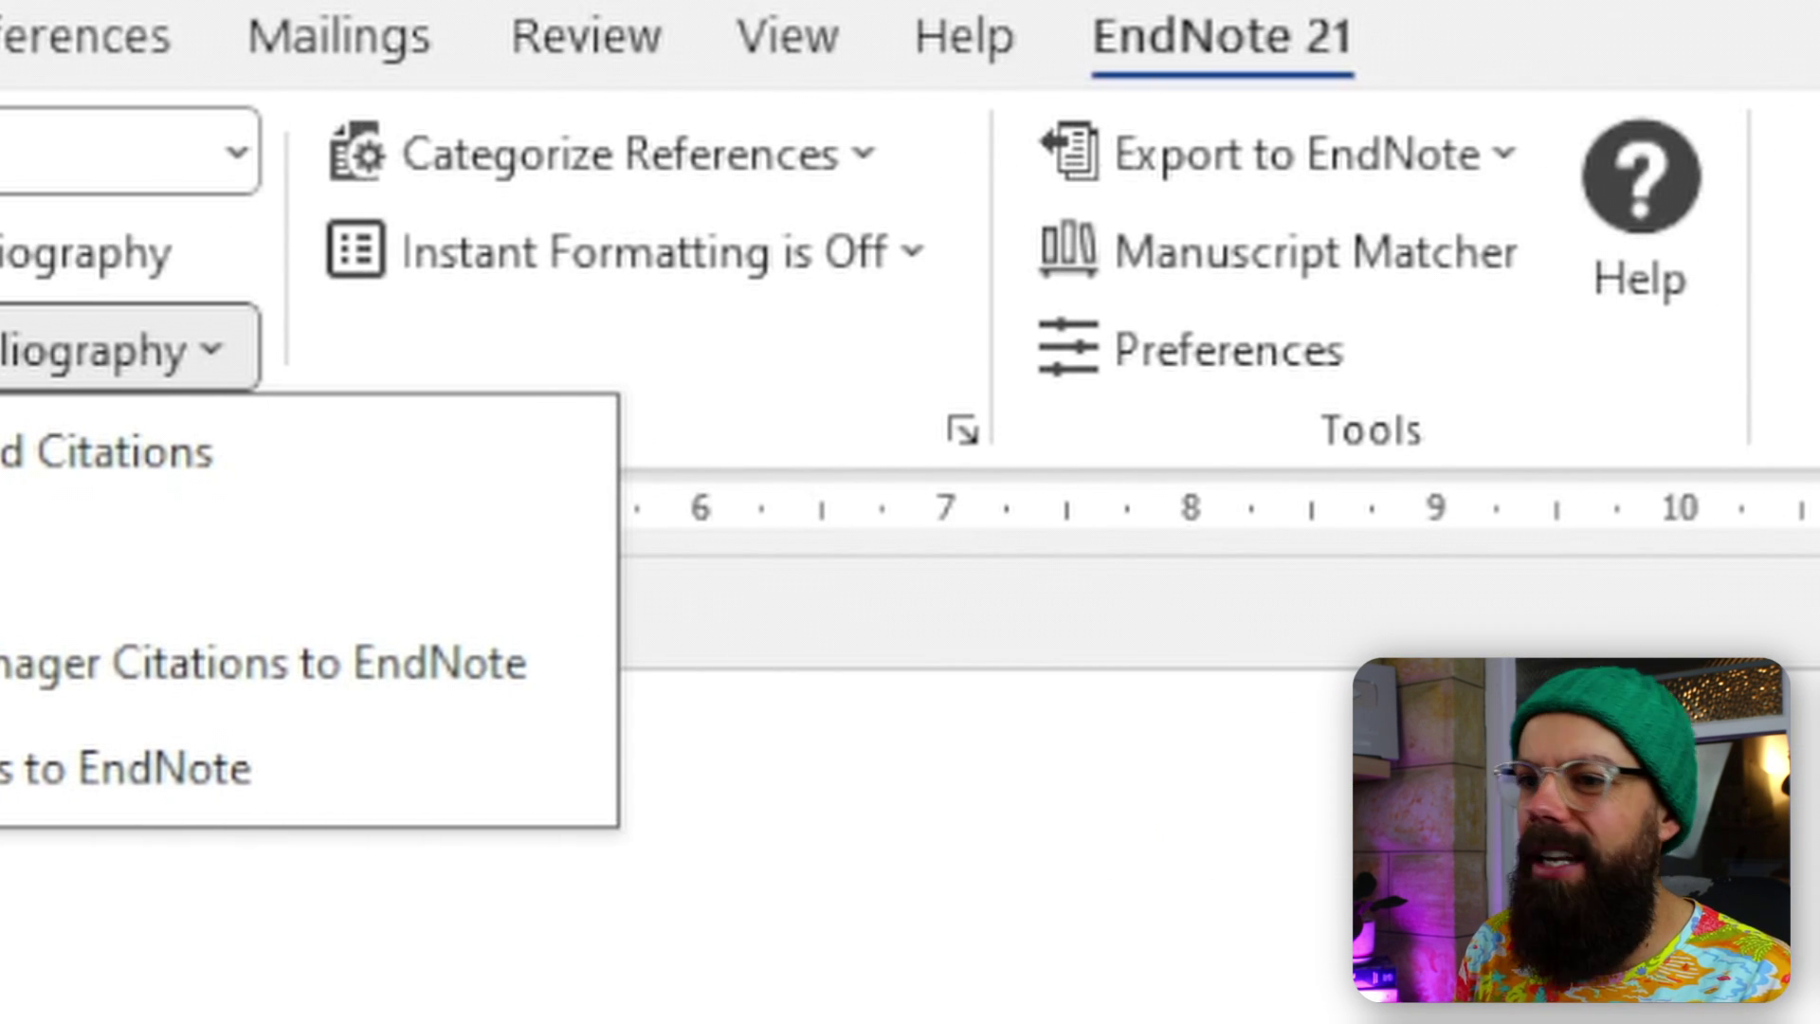
key("Escape")
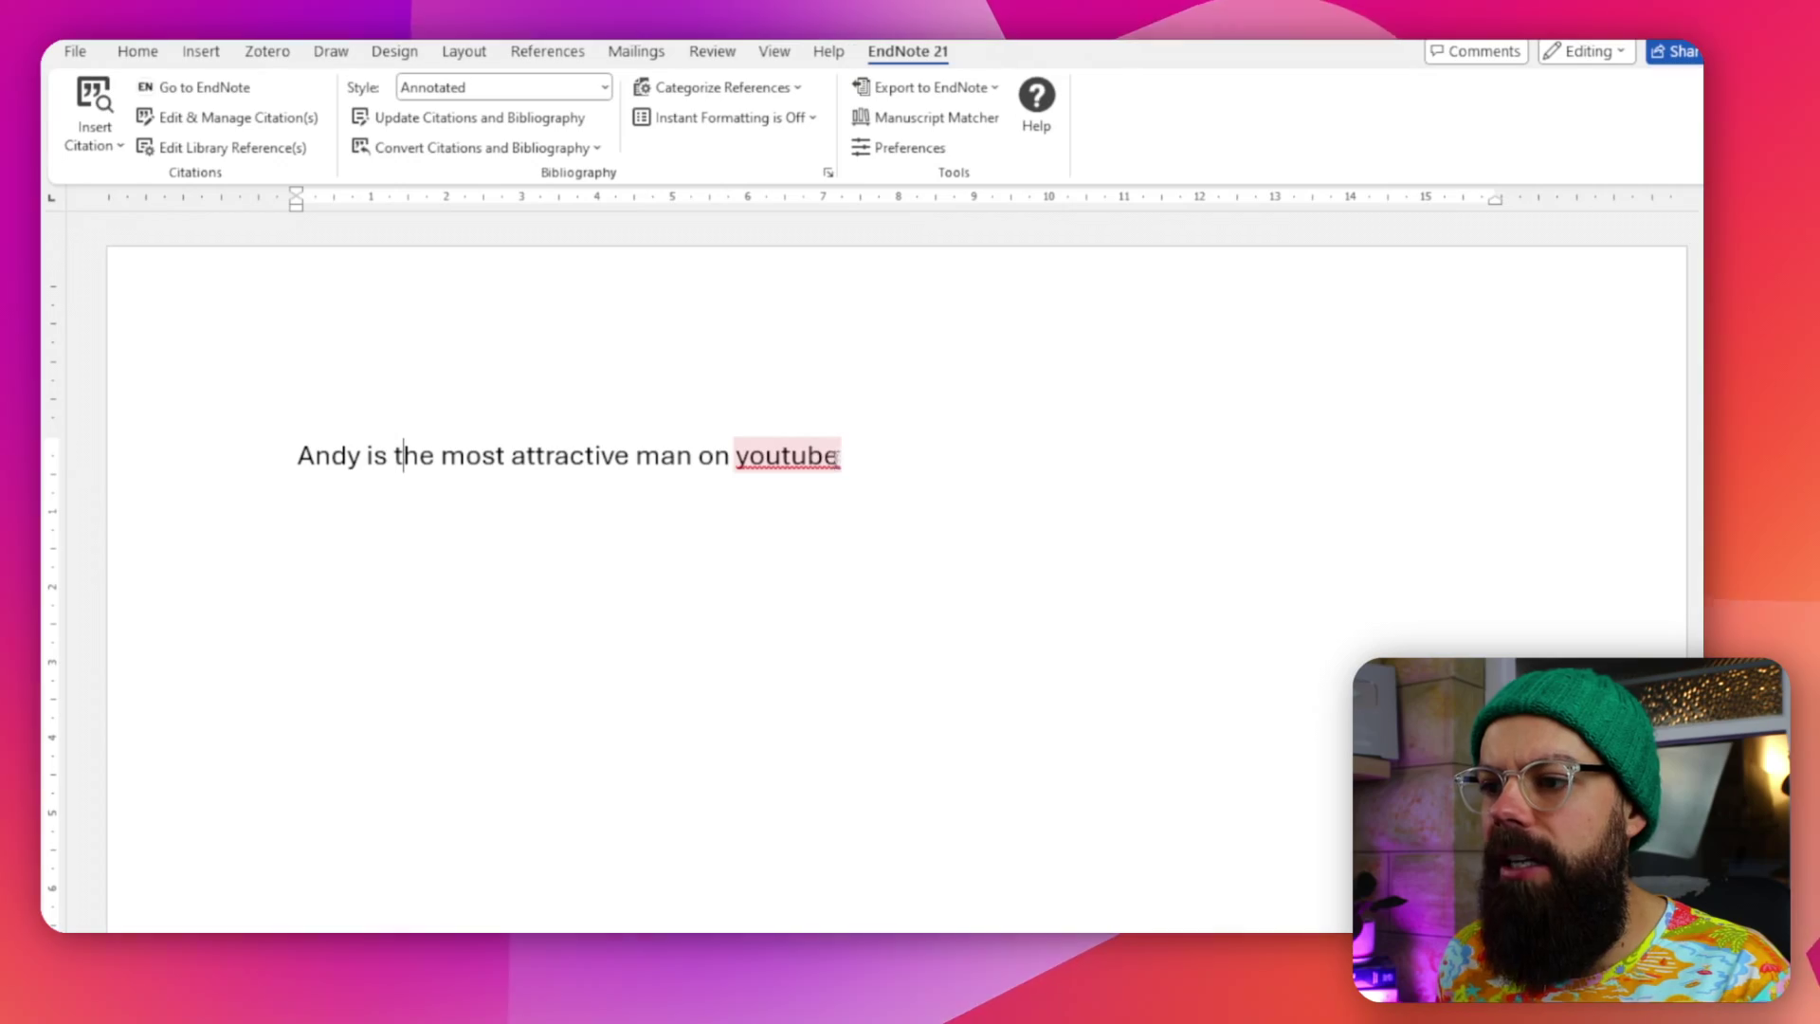
Search the EndNote libraries by the author's surname and insert a citation of "The best paper ever written" (2012) at the sentence's end.
left_click(826, 504)
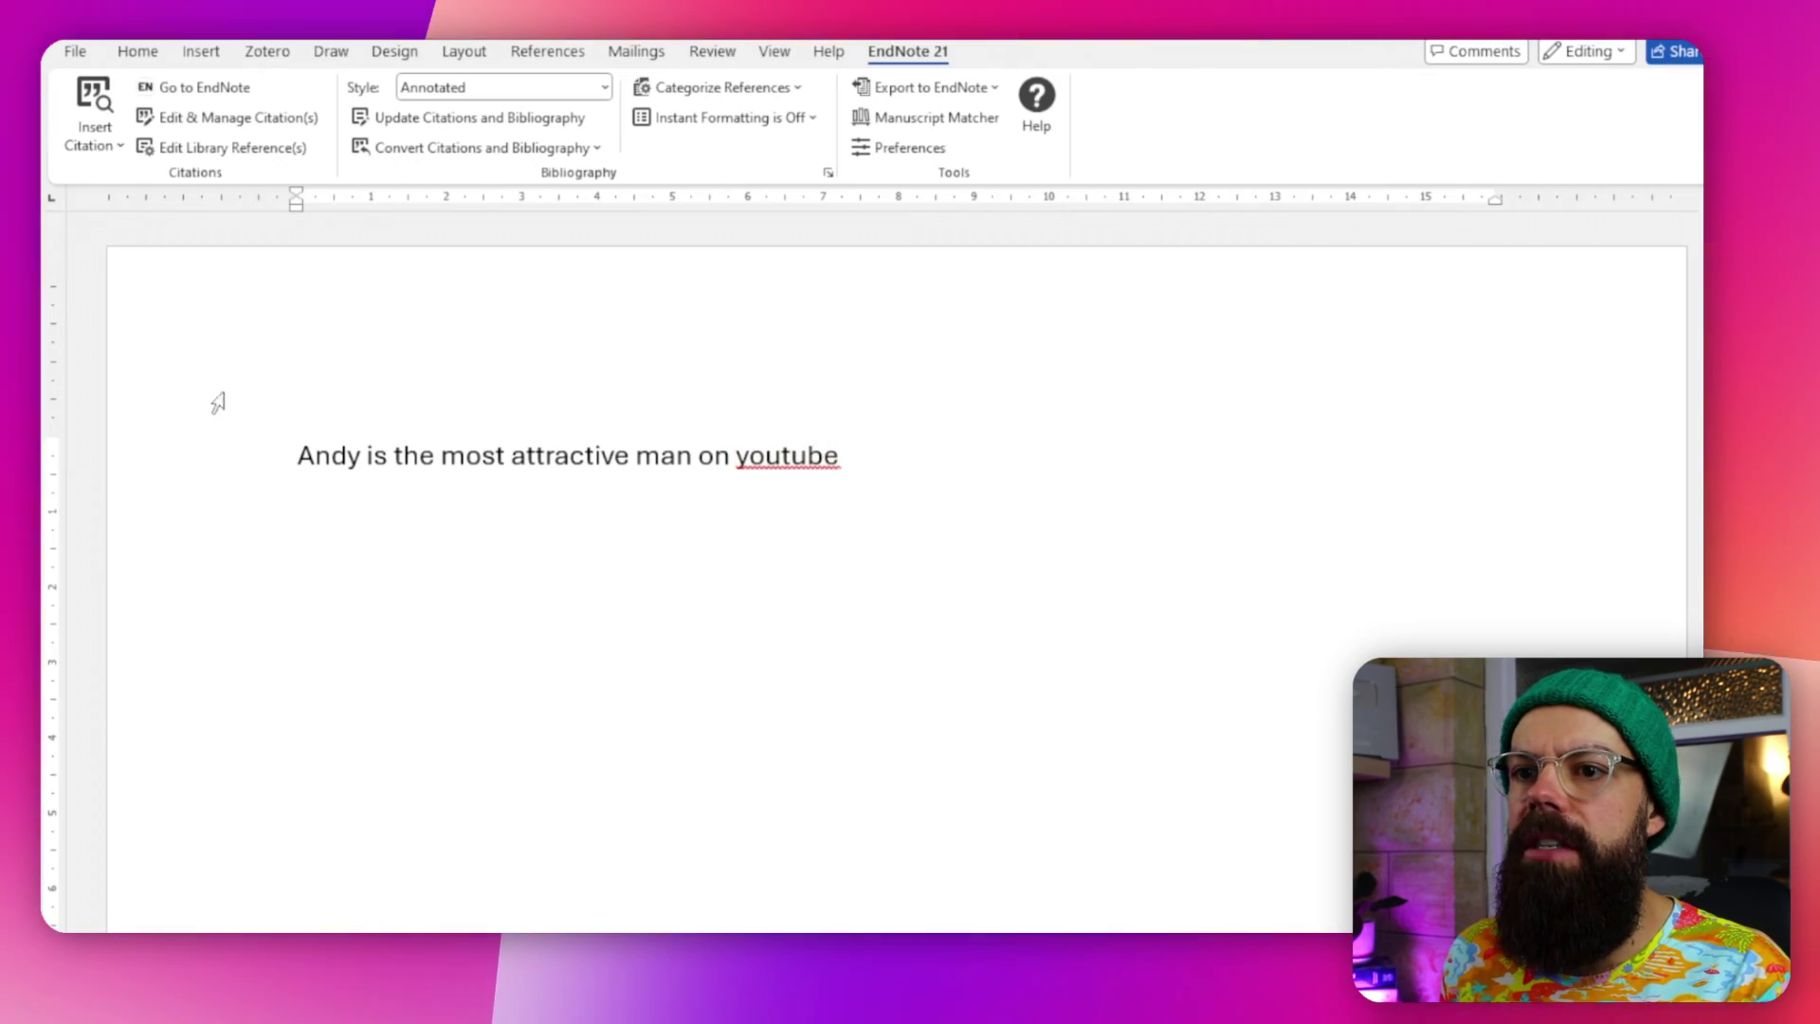
left_click(92, 95)
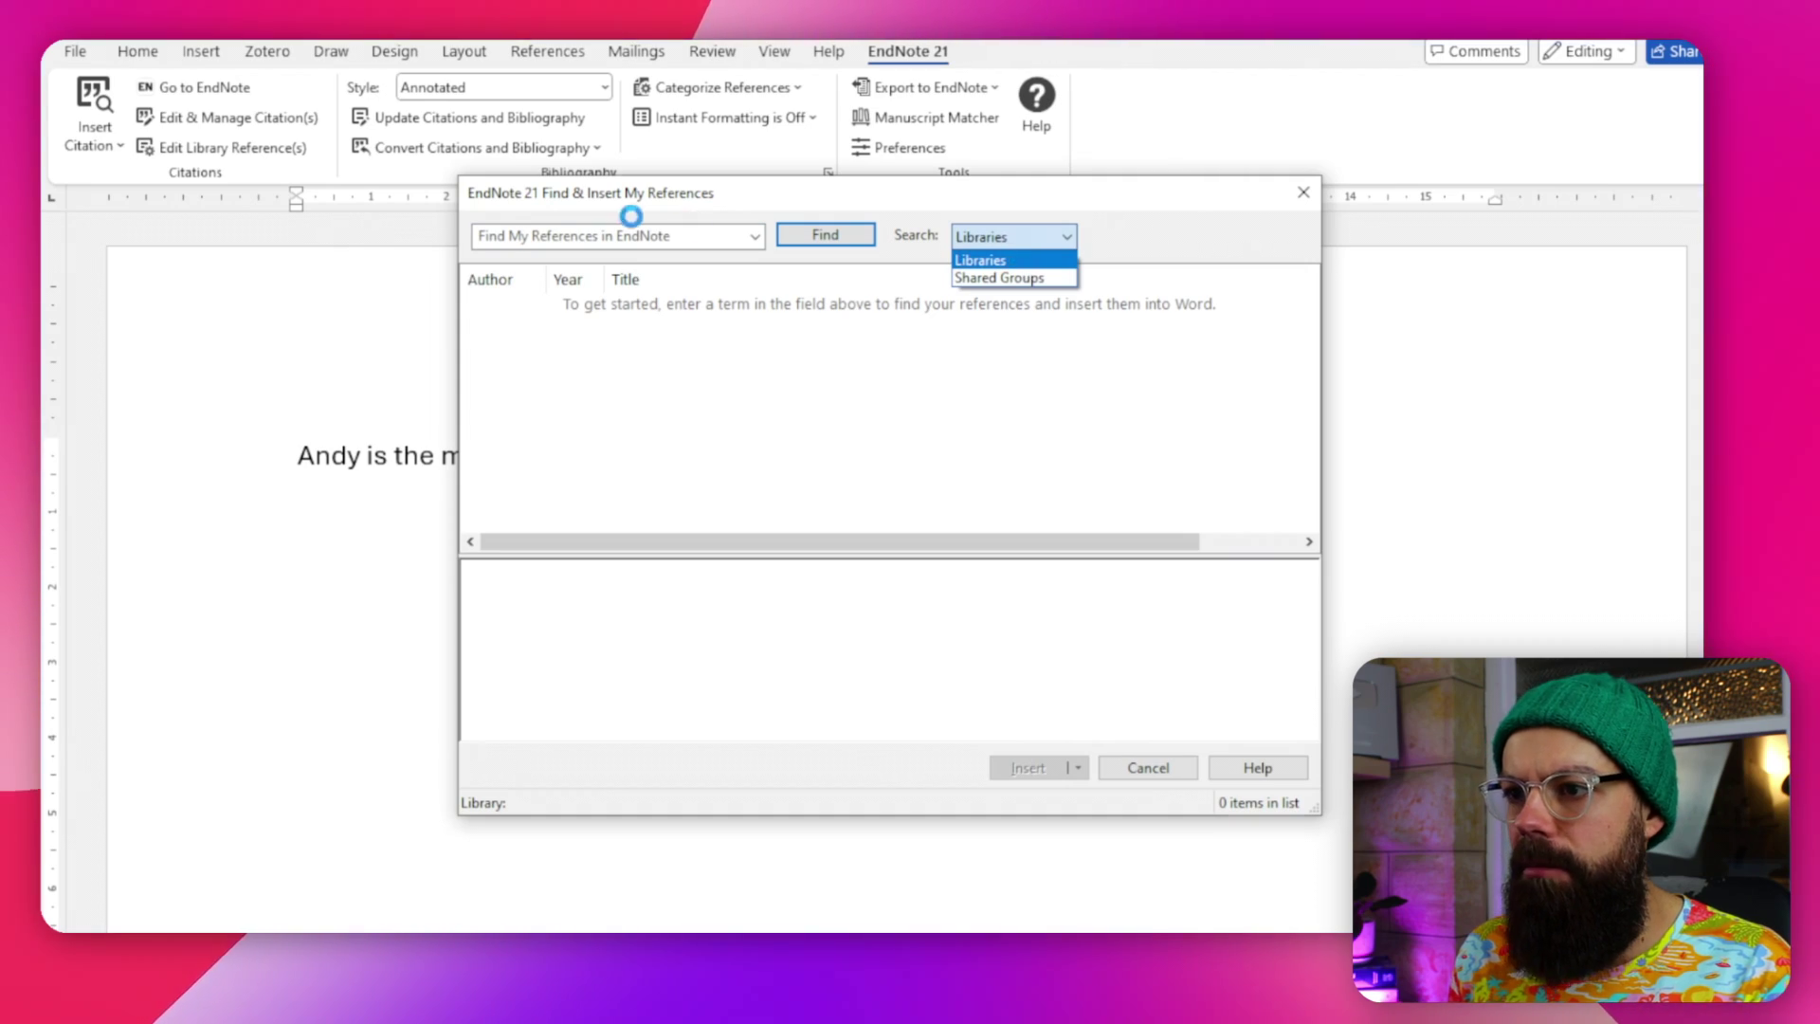
left_click(826, 235)
left_click(943, 540)
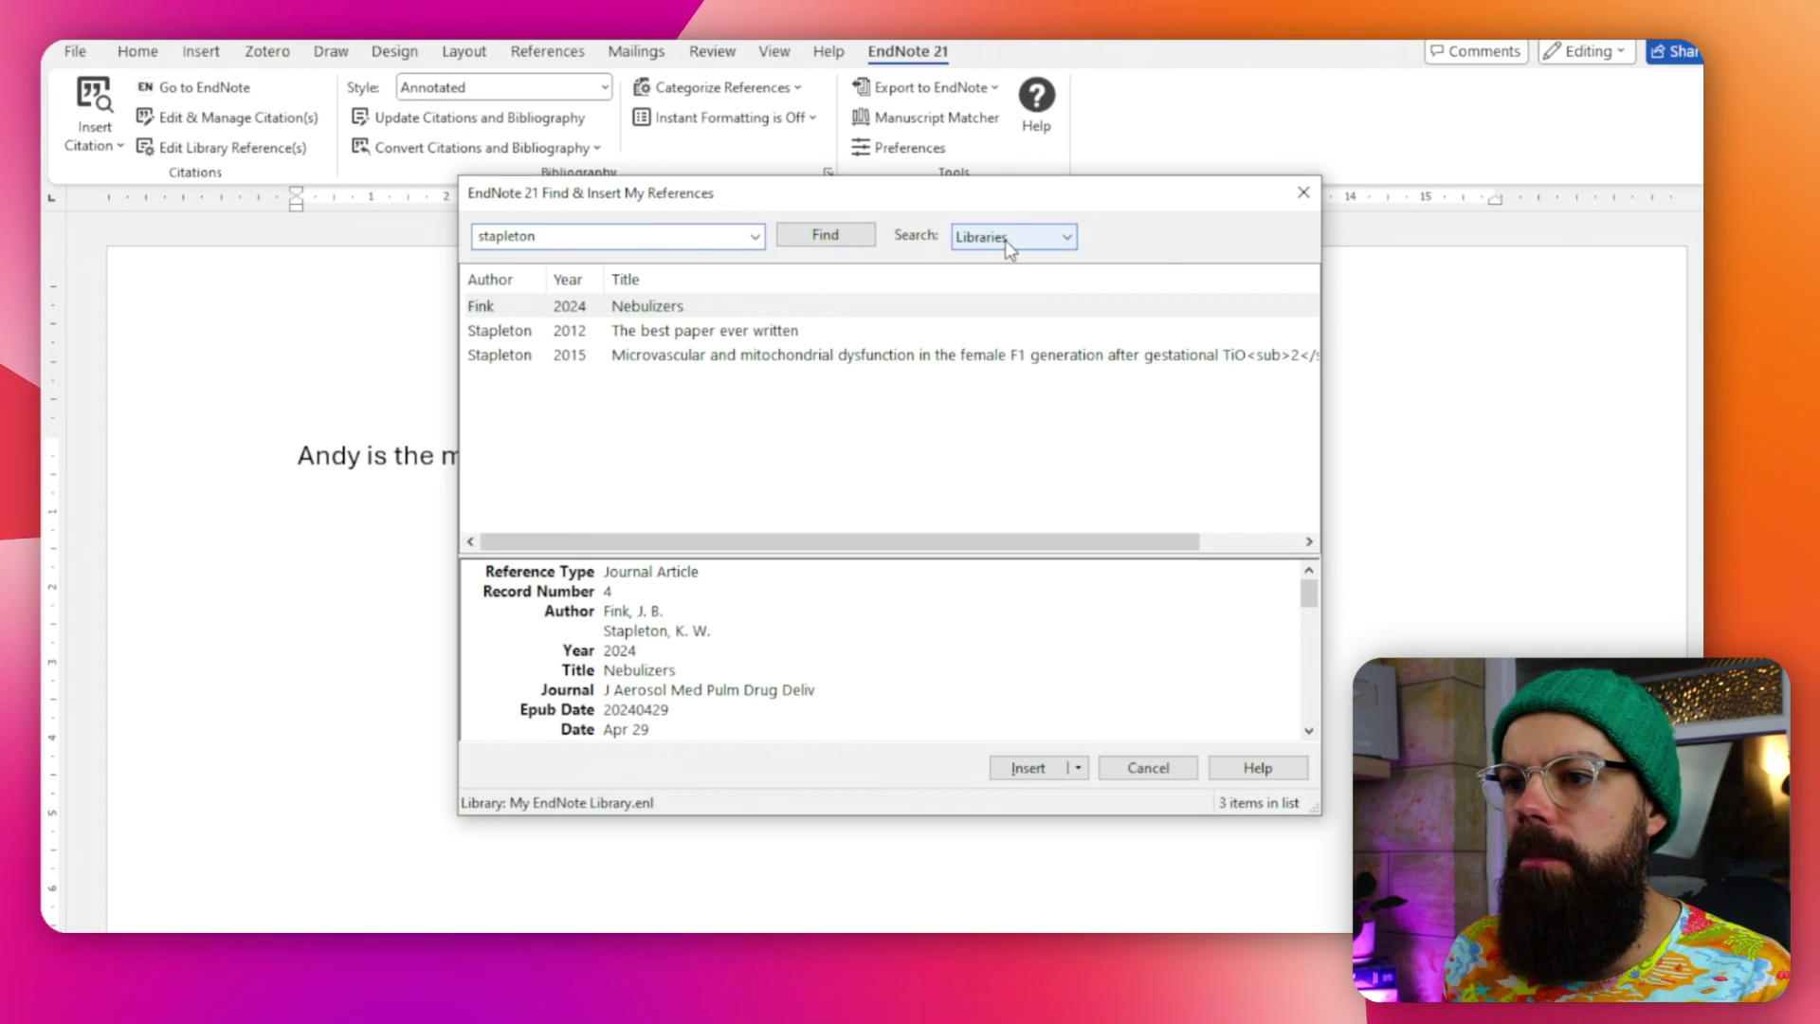
left_click(667, 334)
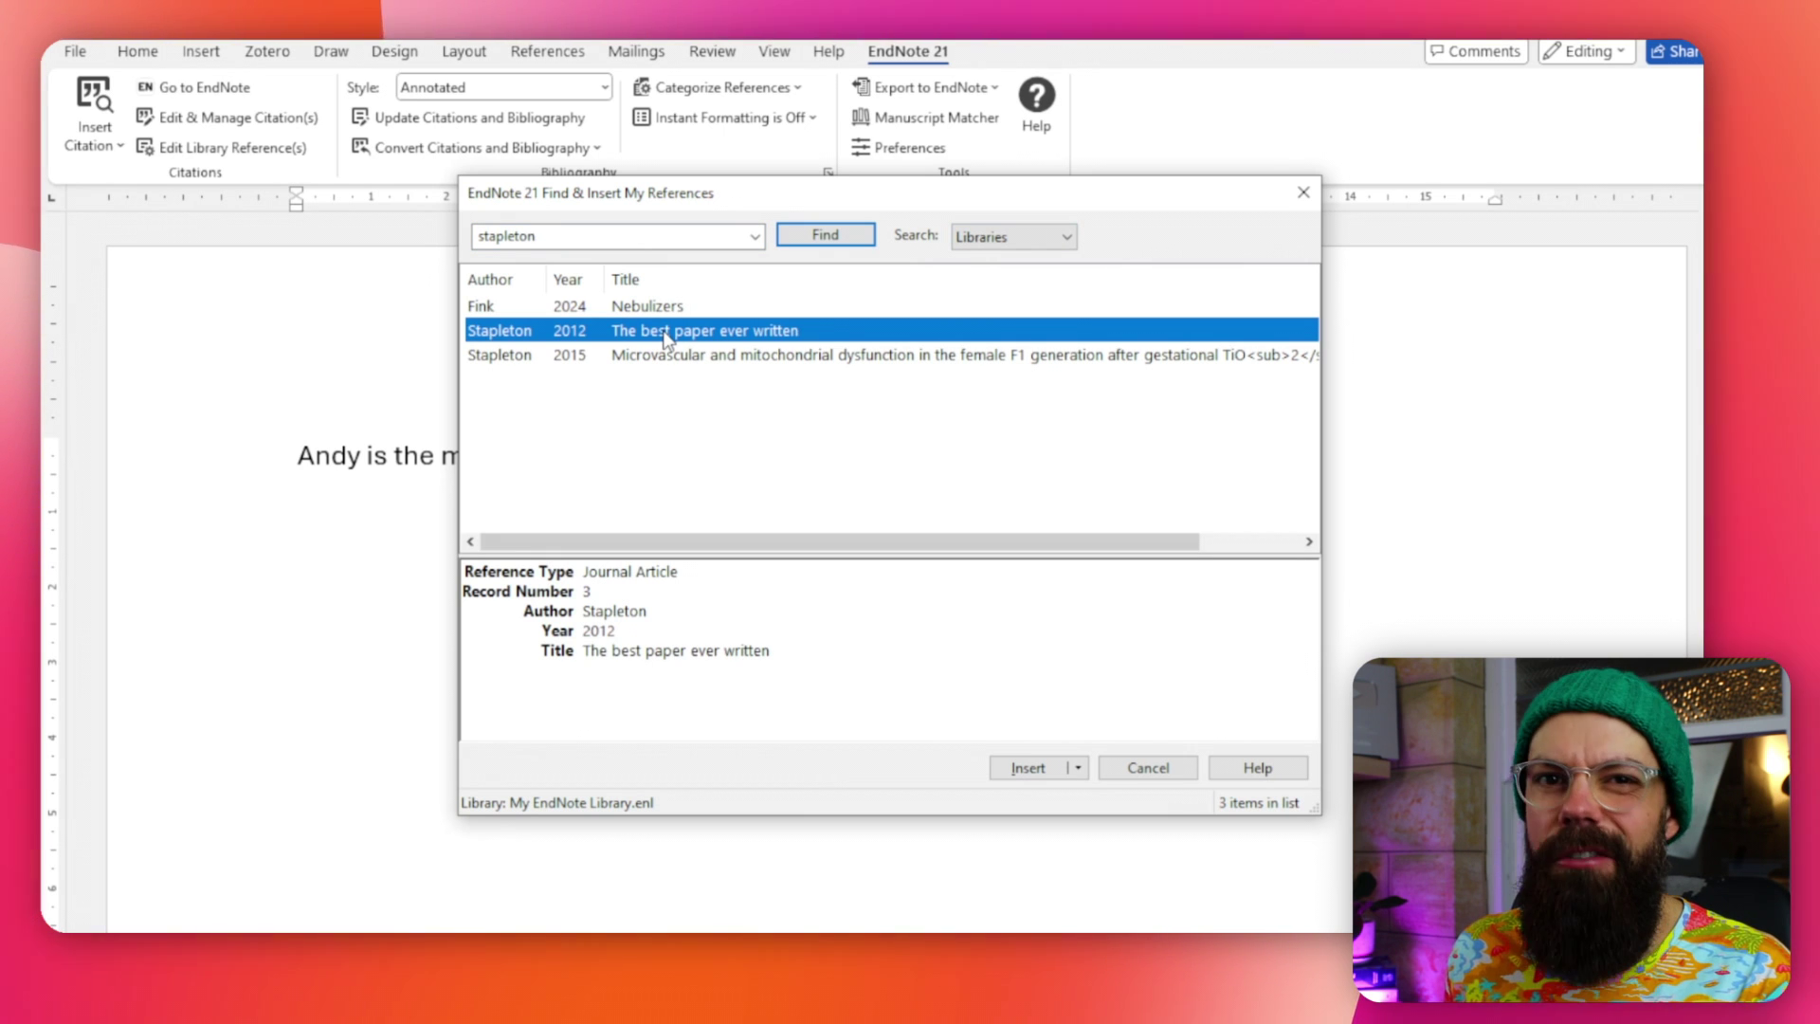
left_click(1033, 768)
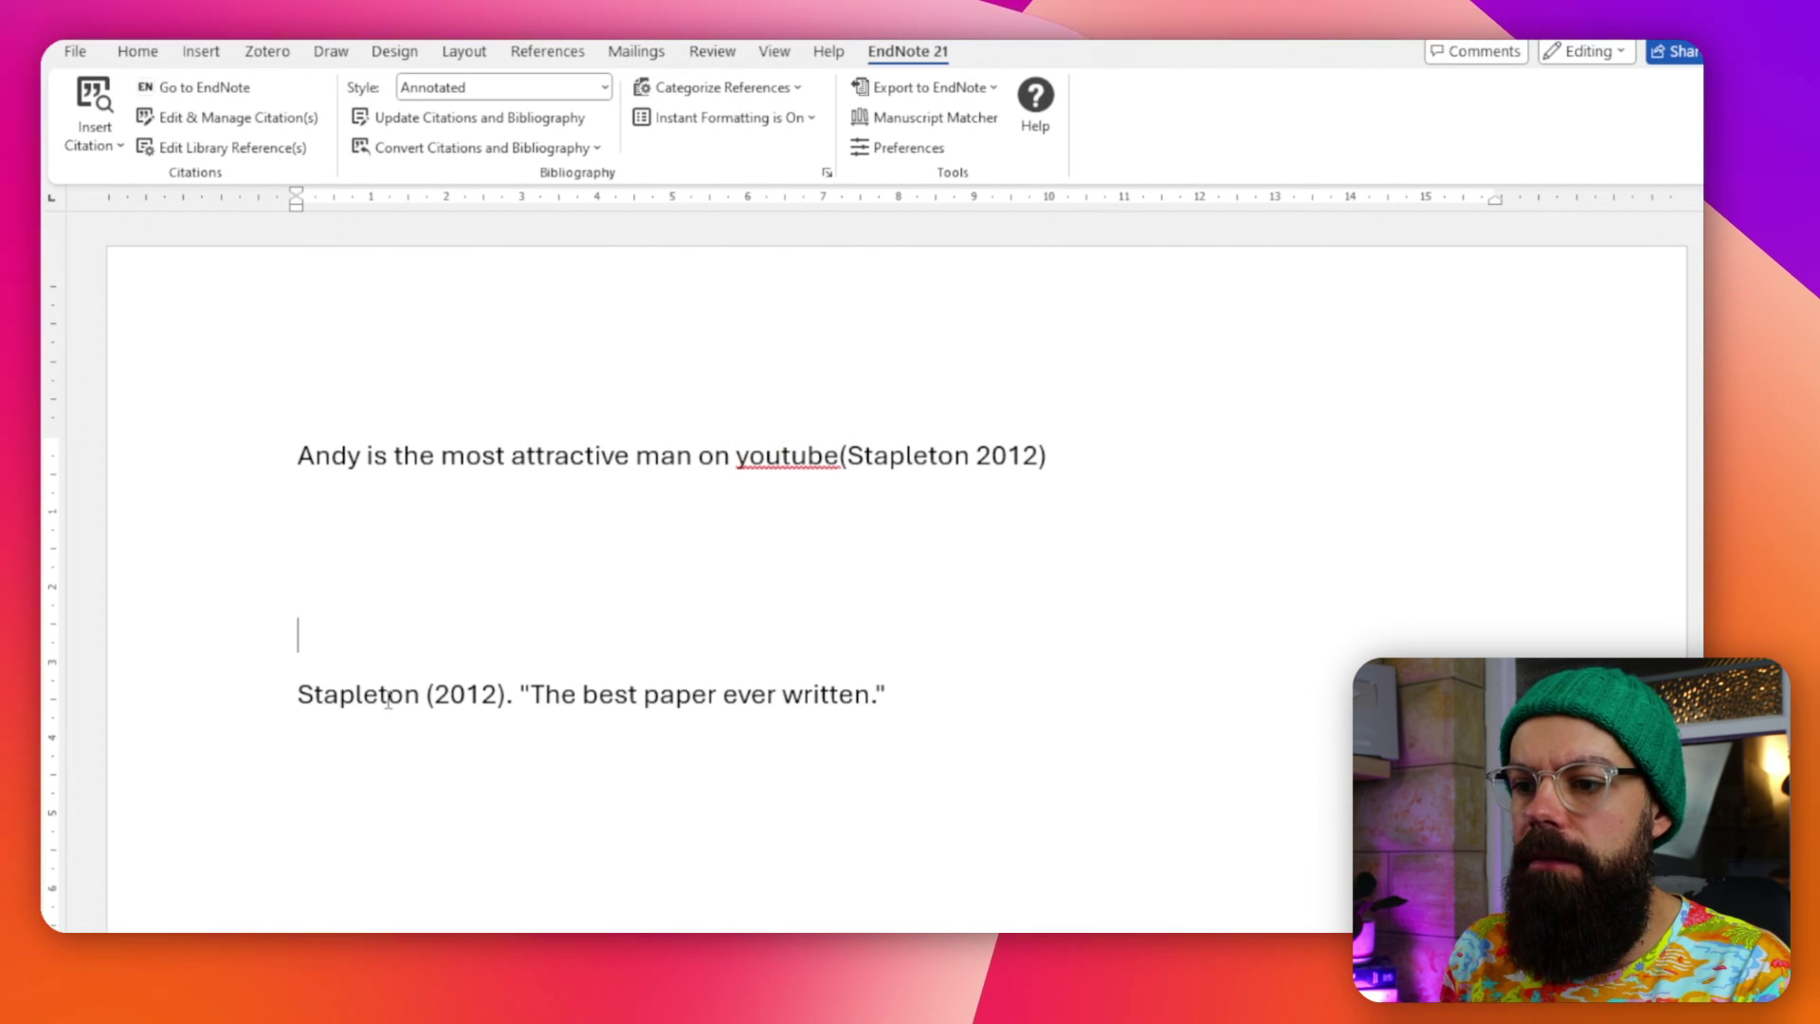
Examine the inserted citation's reference details, formatting fields and reference actions in Edit & Manage Citations, and close it without making changes.
left_click(232, 120)
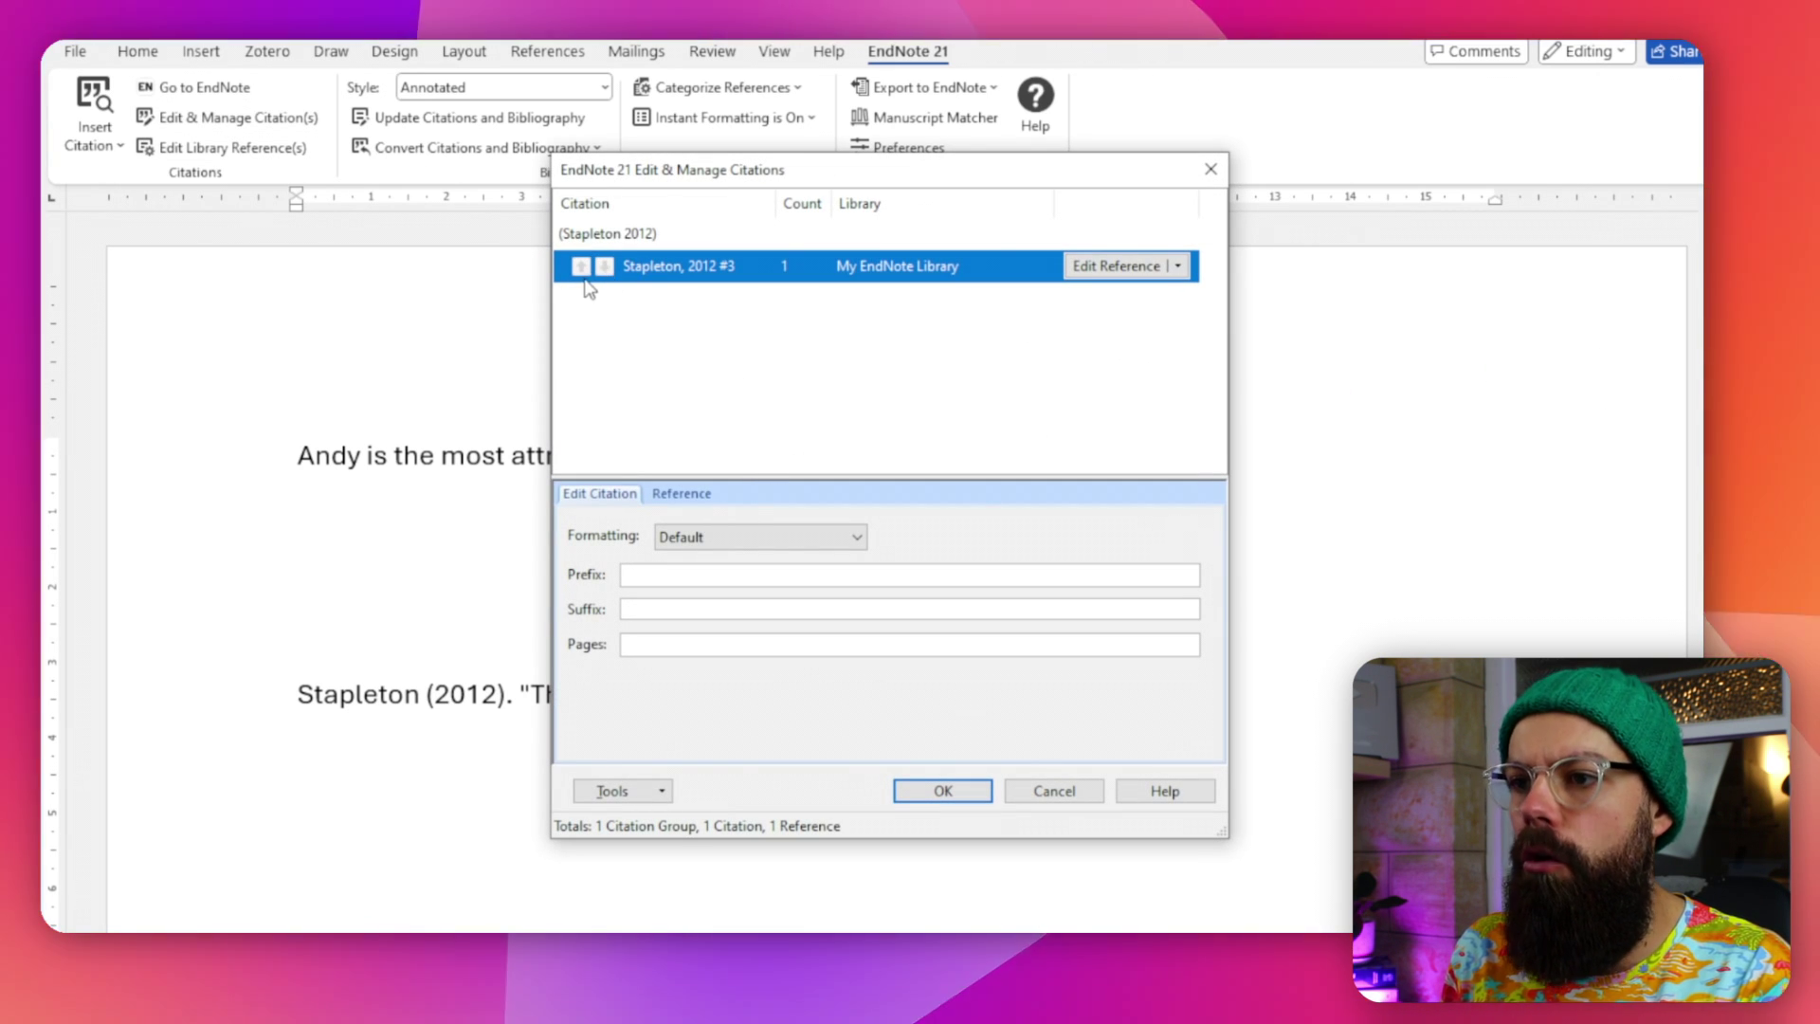
left_click(679, 496)
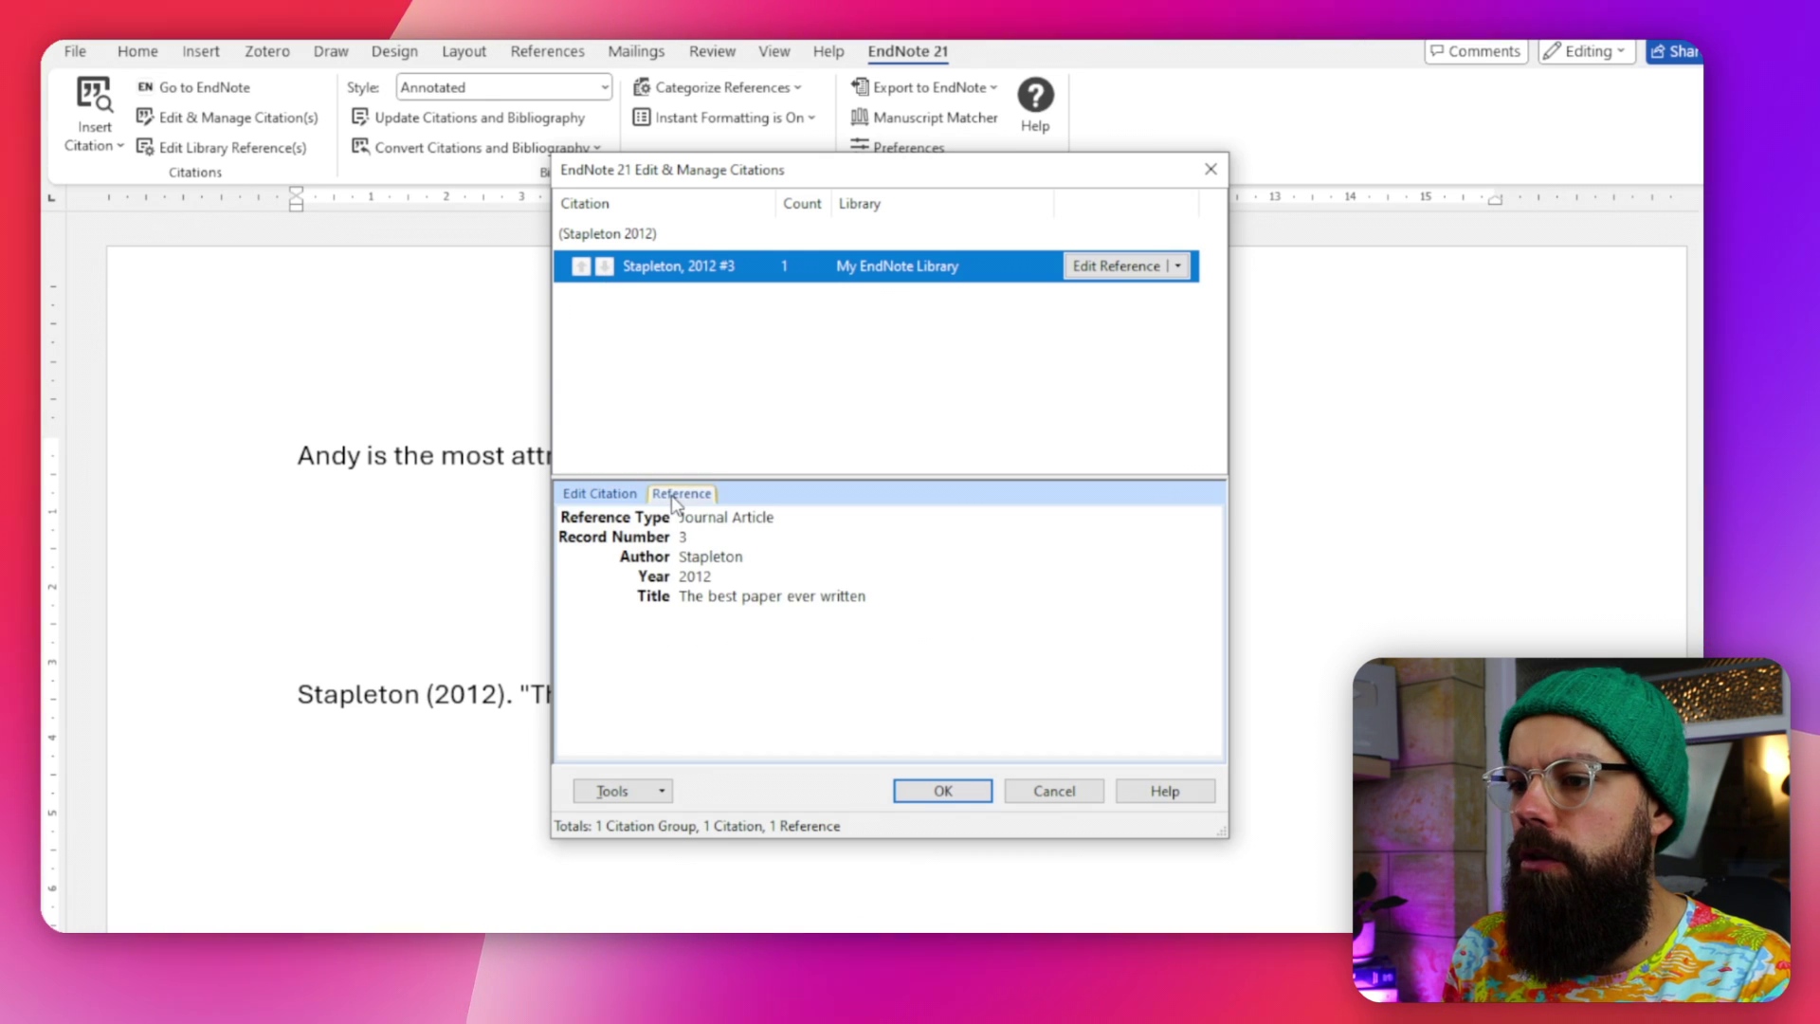
left_click(626, 493)
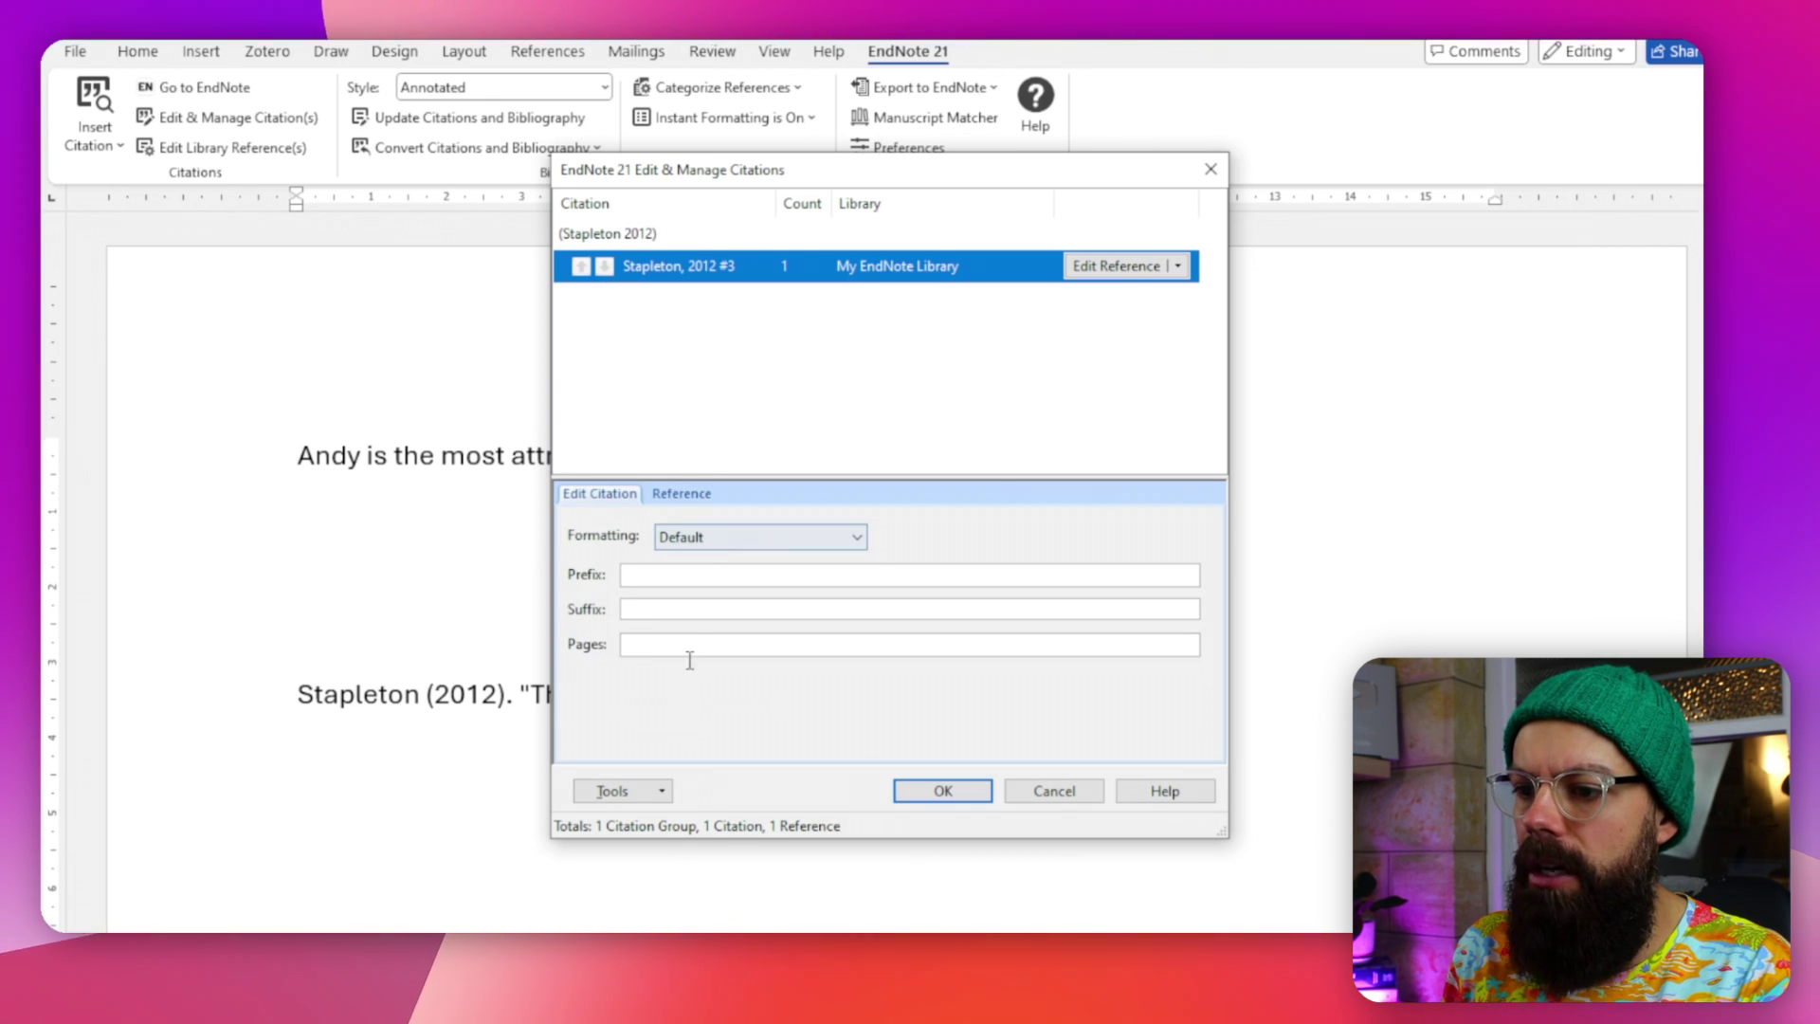
left_click(662, 791)
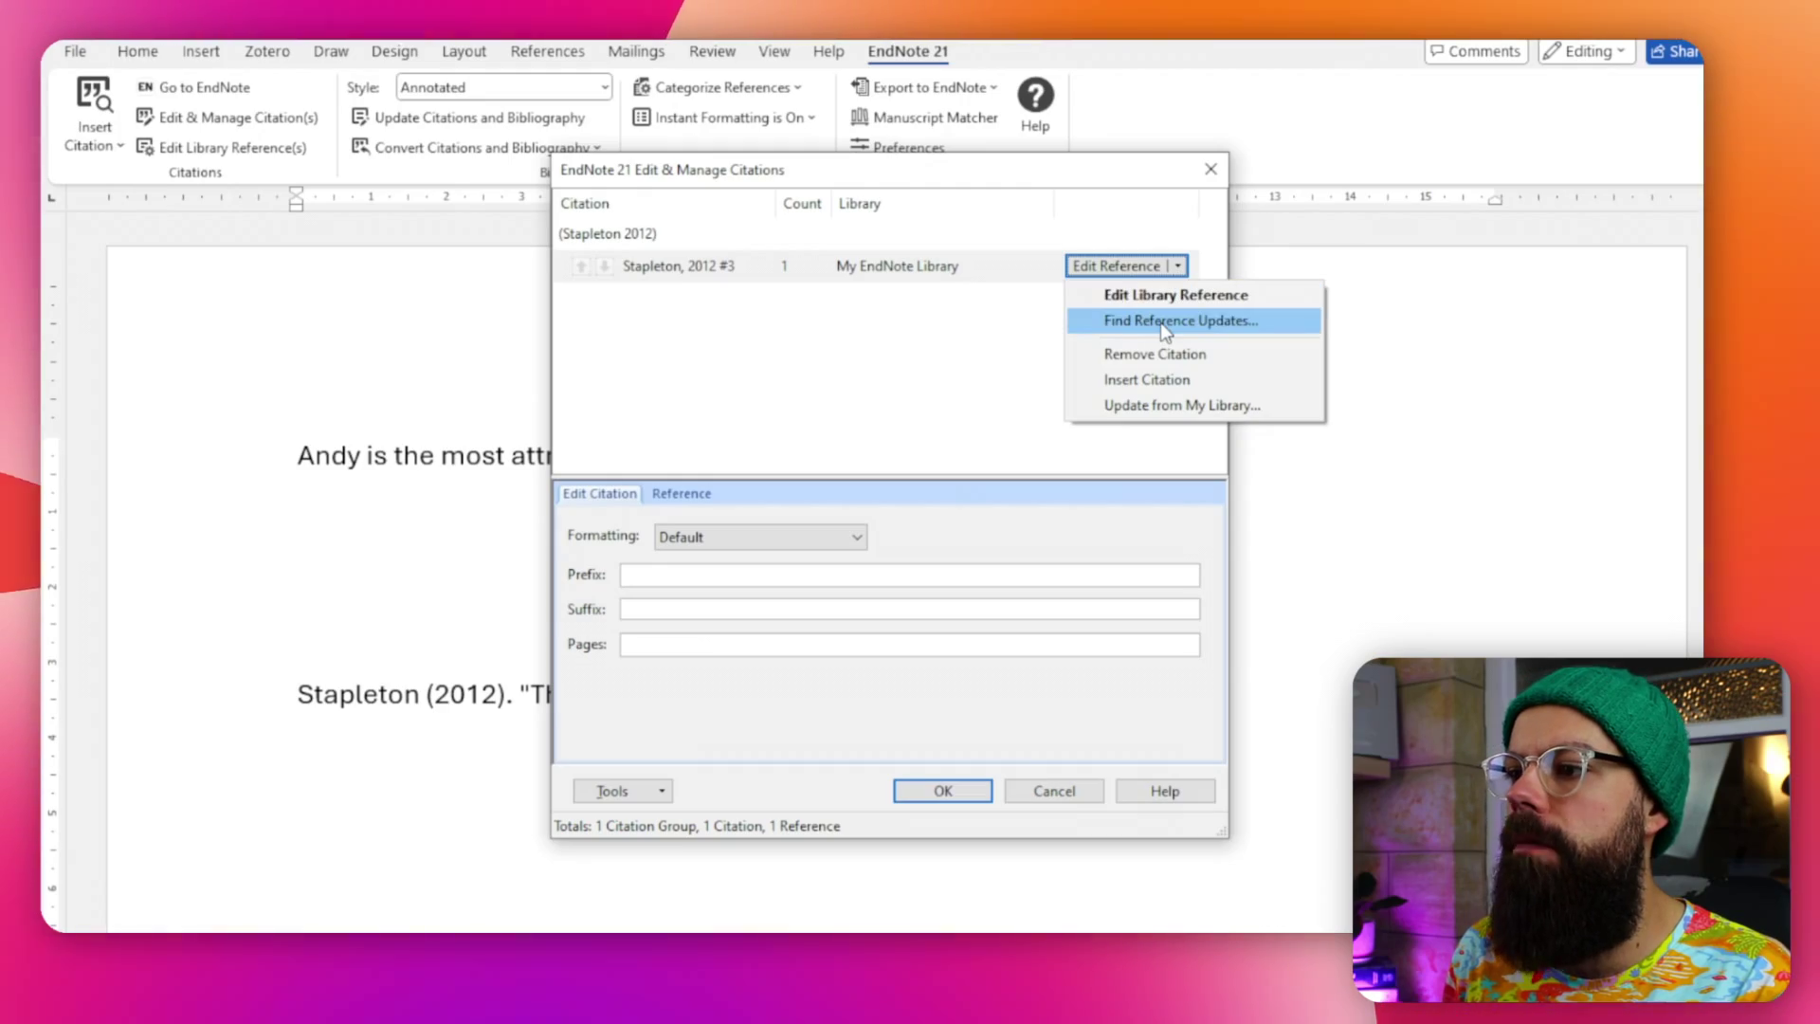
key("Escape")
key("Escape")
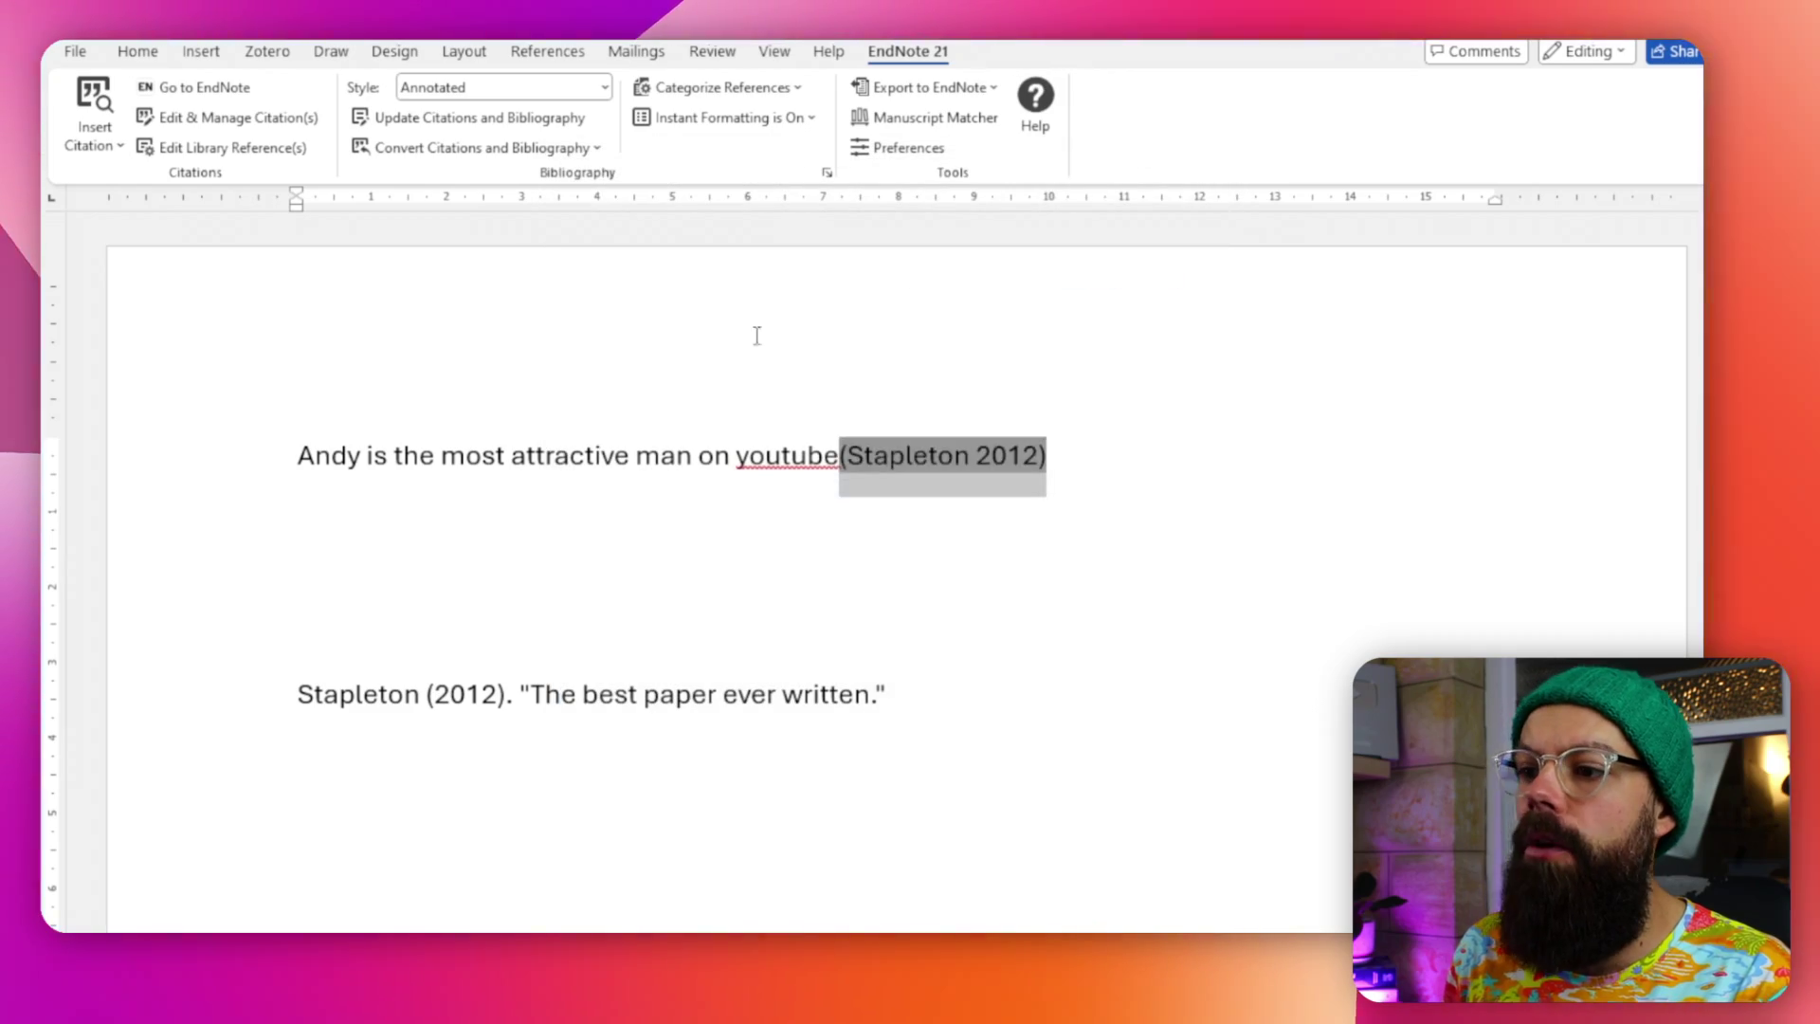
Look through the full list of installed EndNote output styles and their categories for the document's bibliography.
left_click(420, 455)
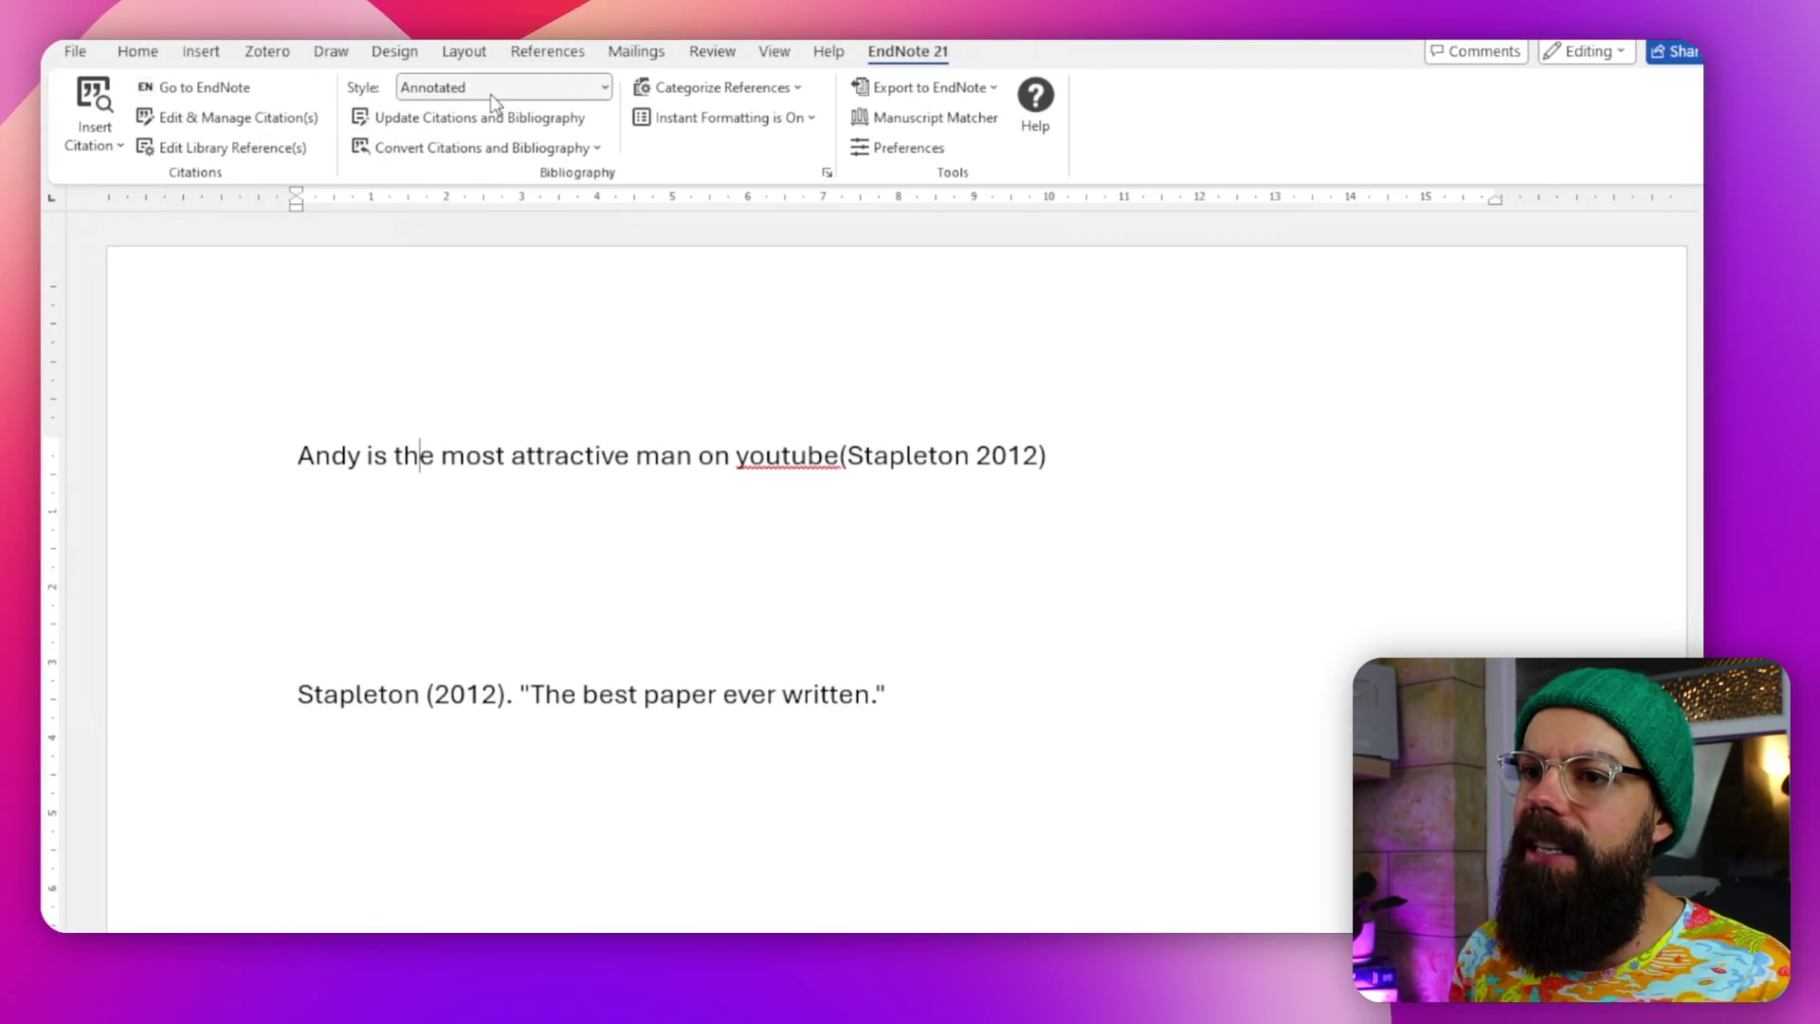
left_click(491, 90)
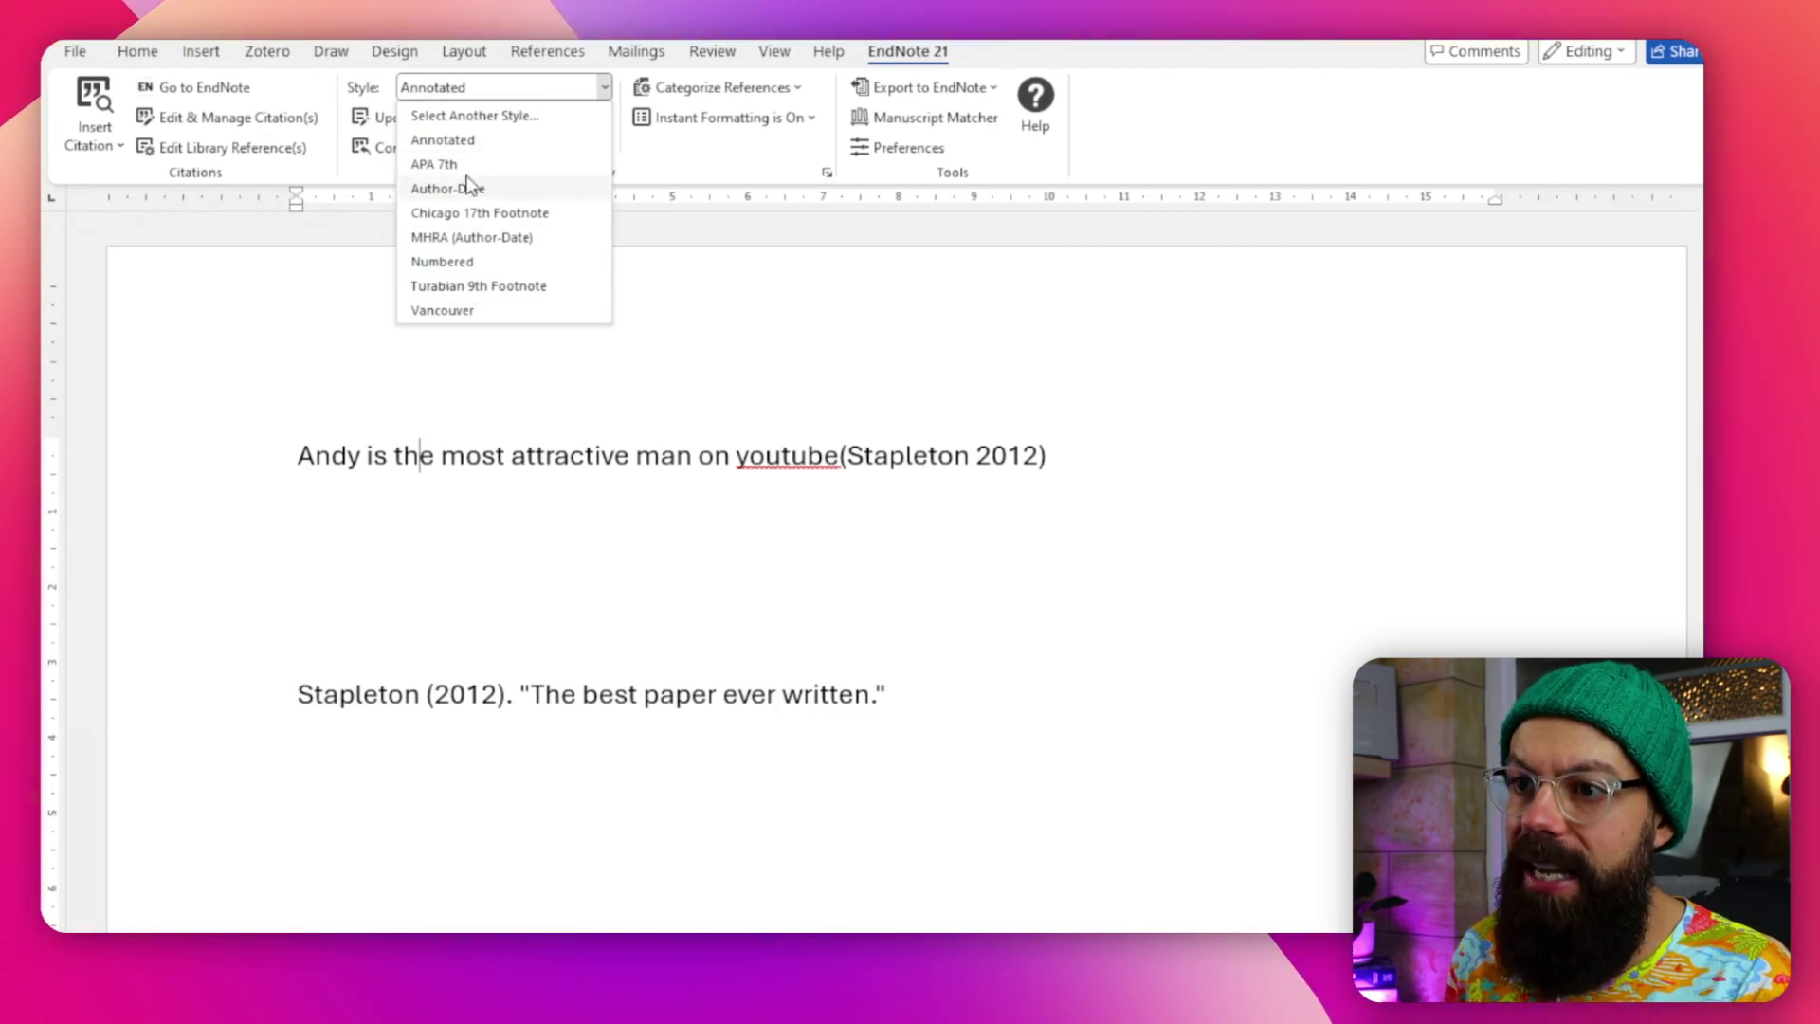
left_click(470, 118)
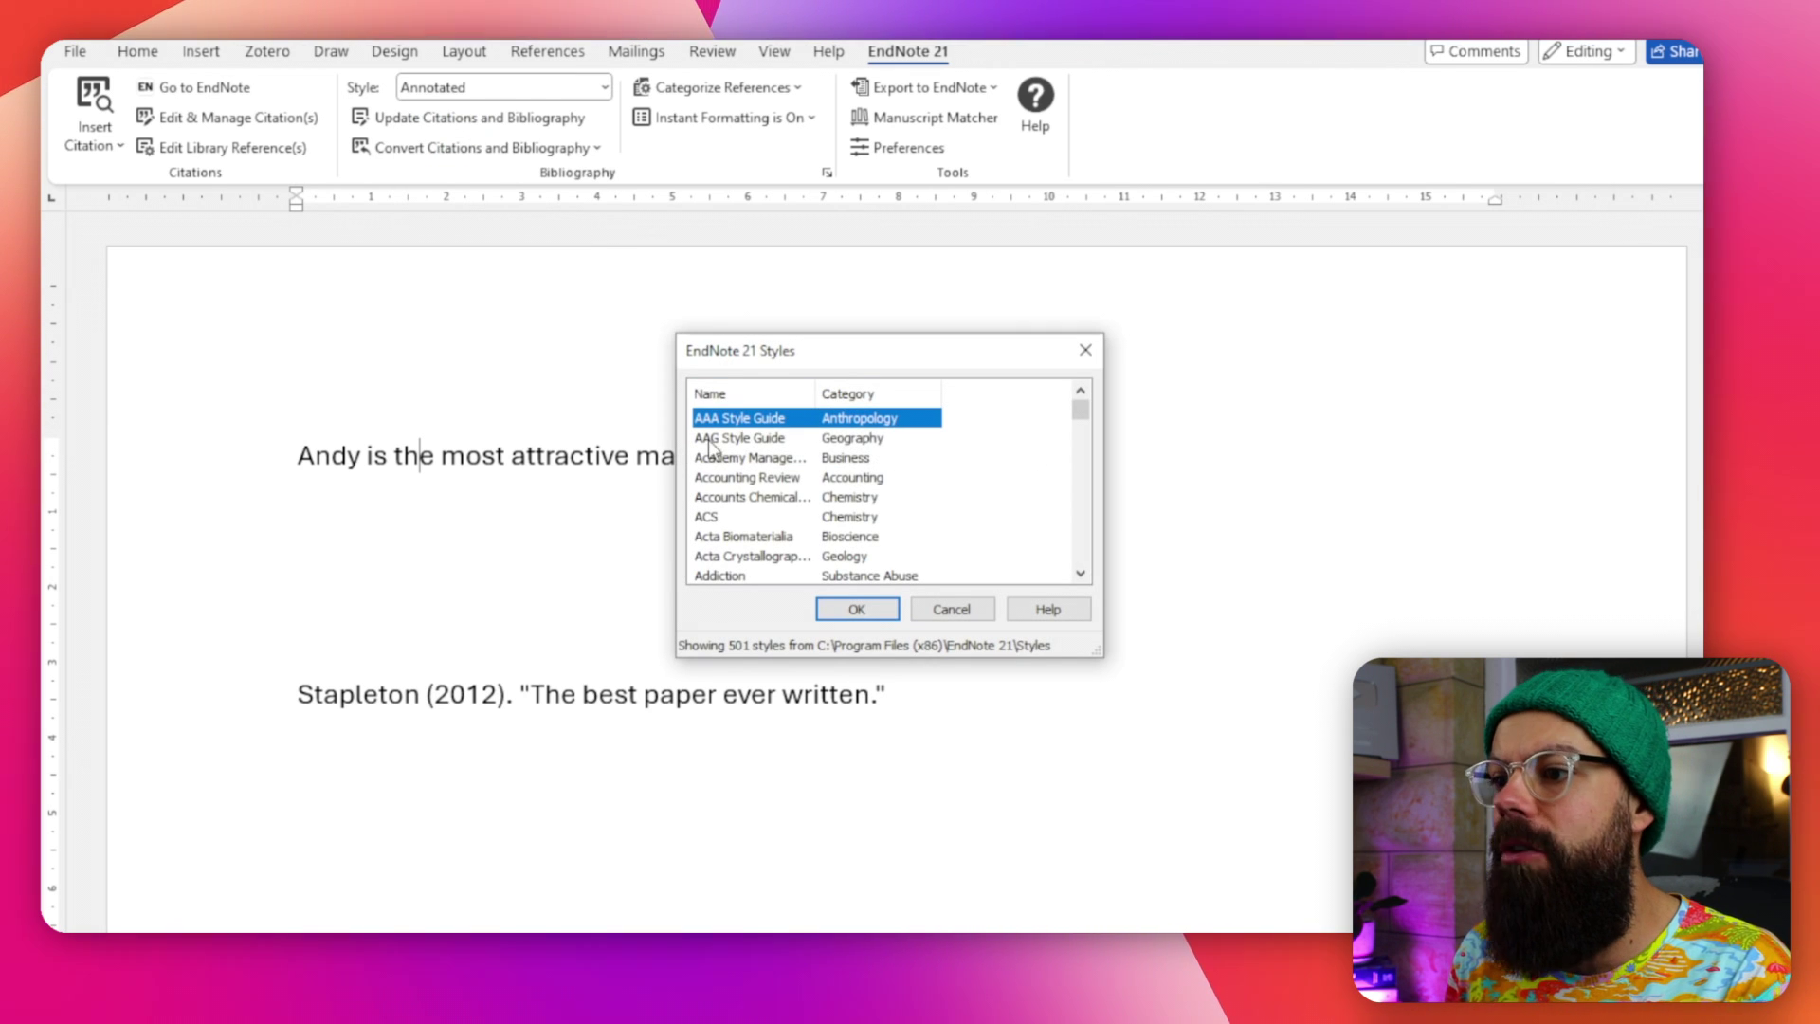
scroll(720, 455, "down", 20)
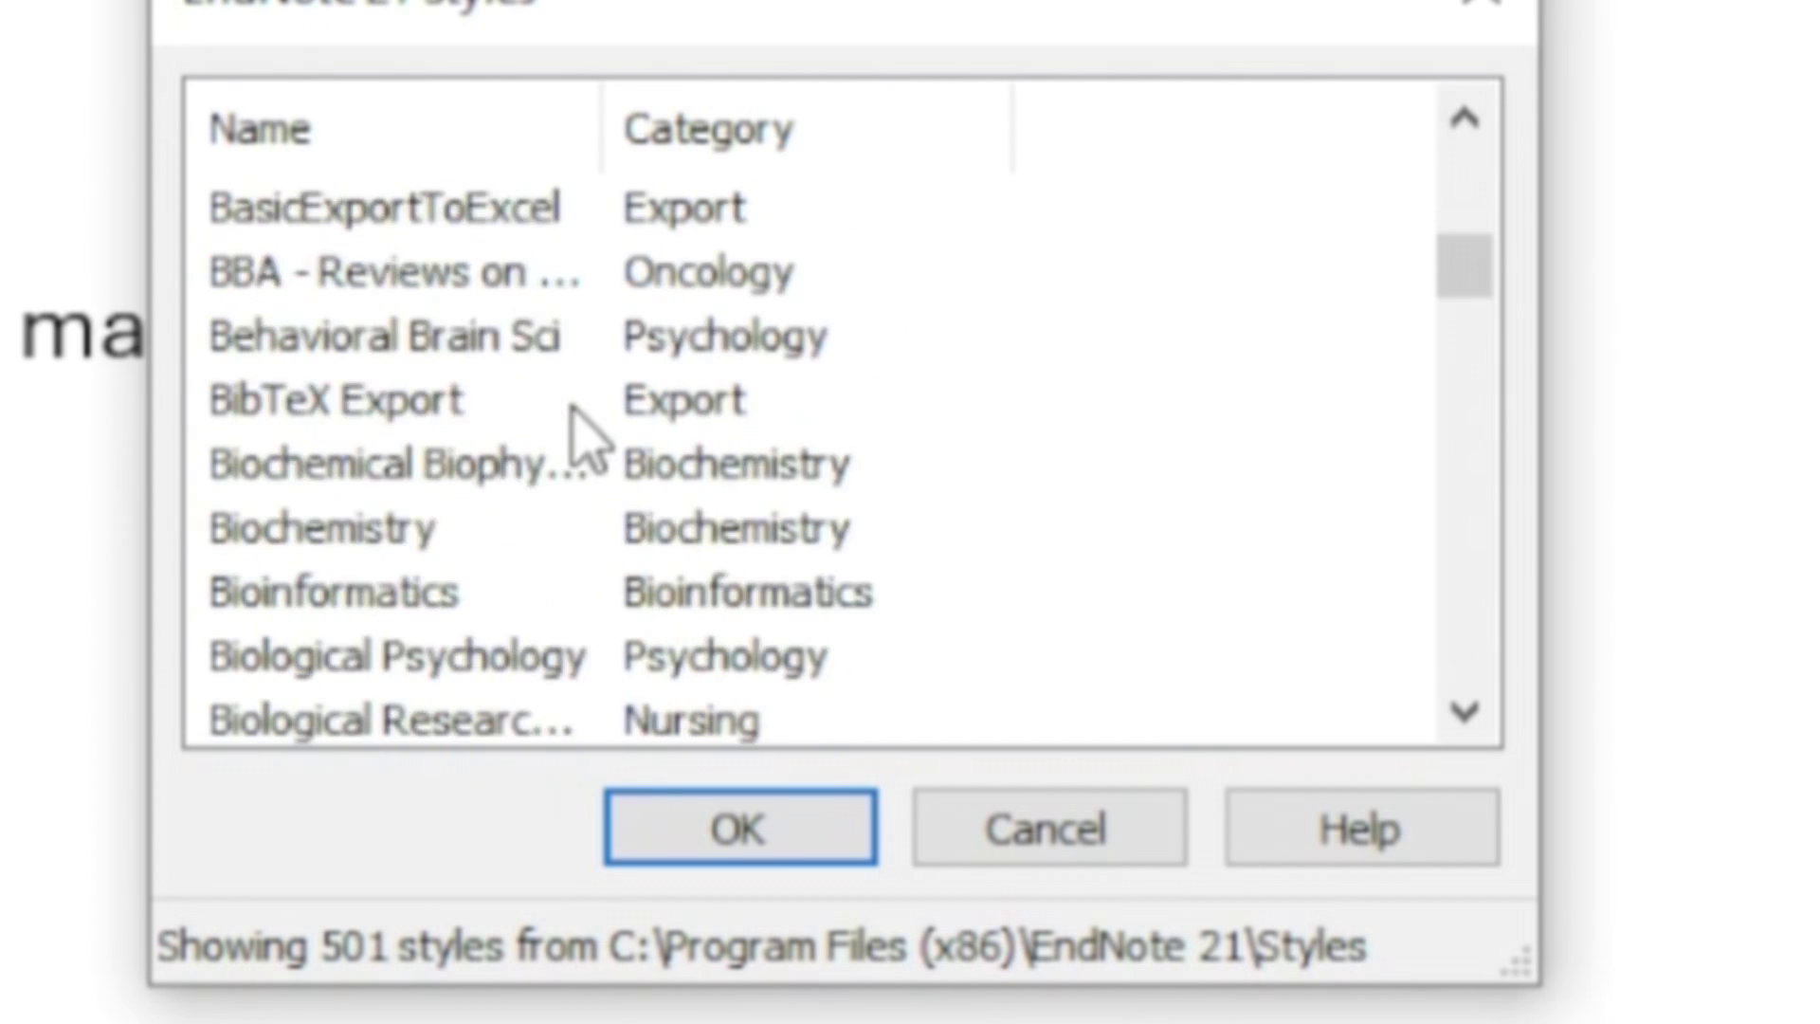
scroll(583, 431, "down", 10)
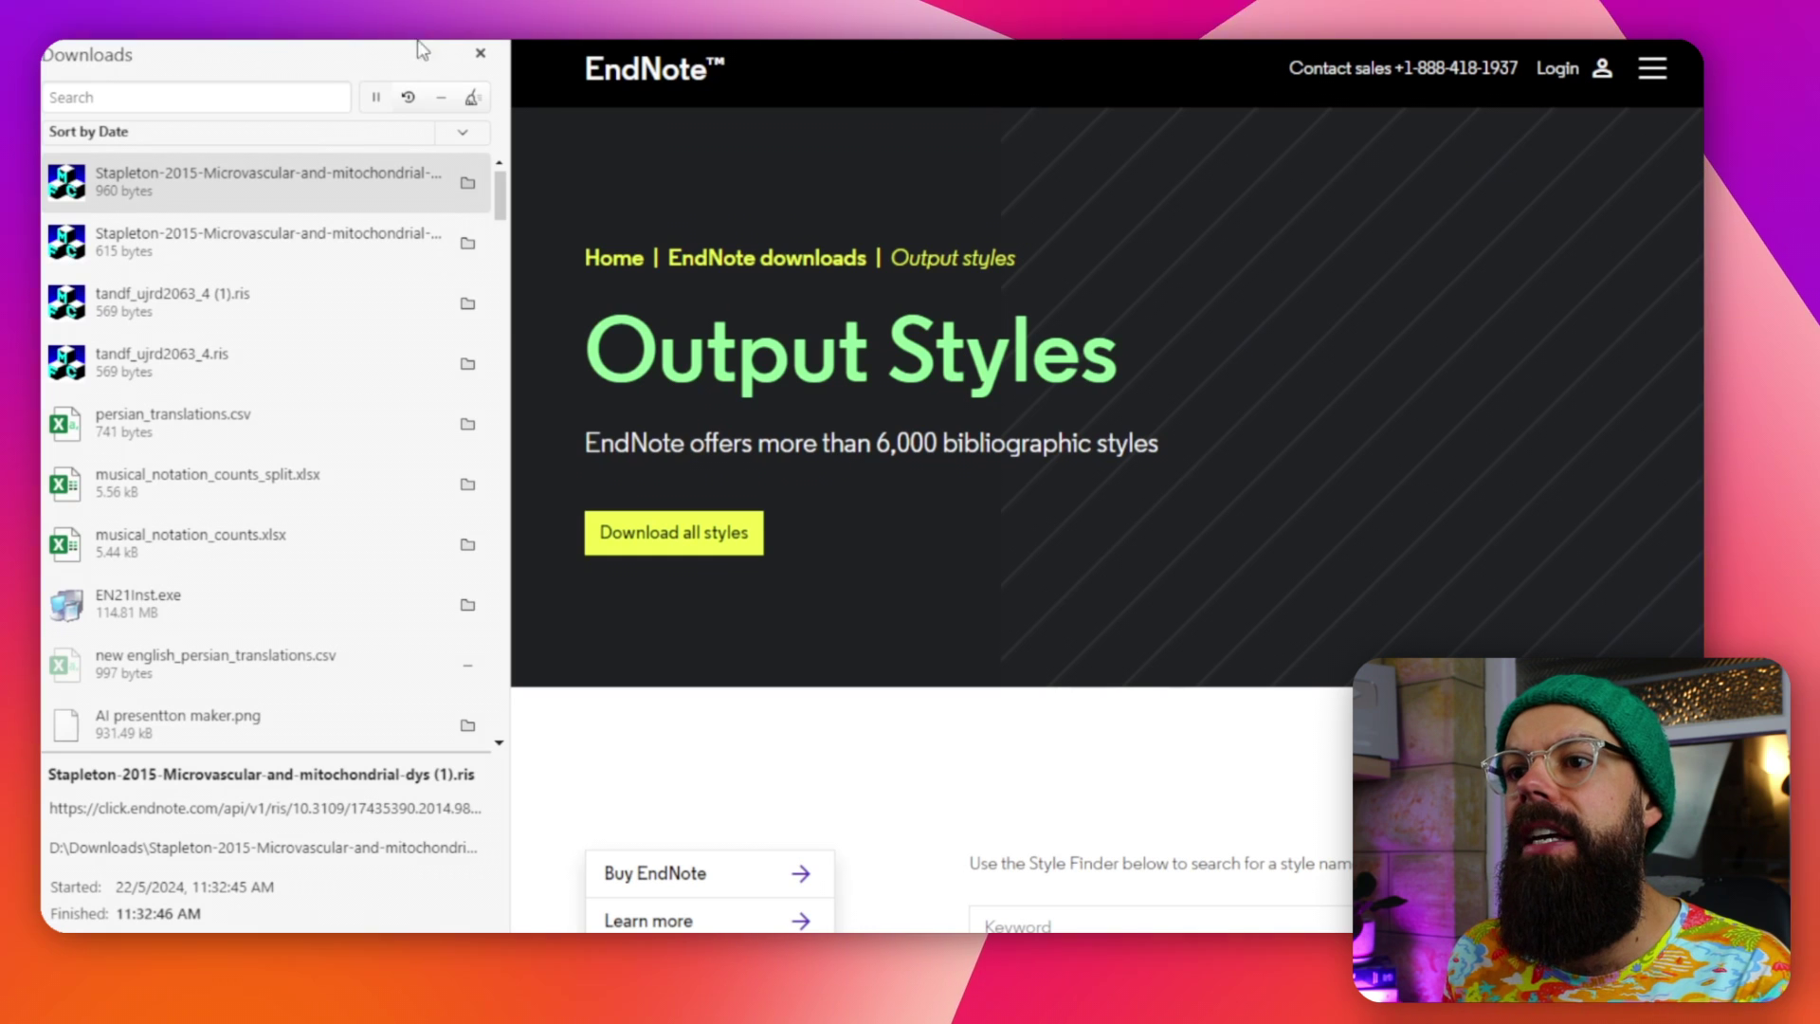
Switch to the EndNote website and browse its downloadable output styles, then return to Word and cancel the style selection.
left_click(482, 53)
scroll(610, 715, "down", 12)
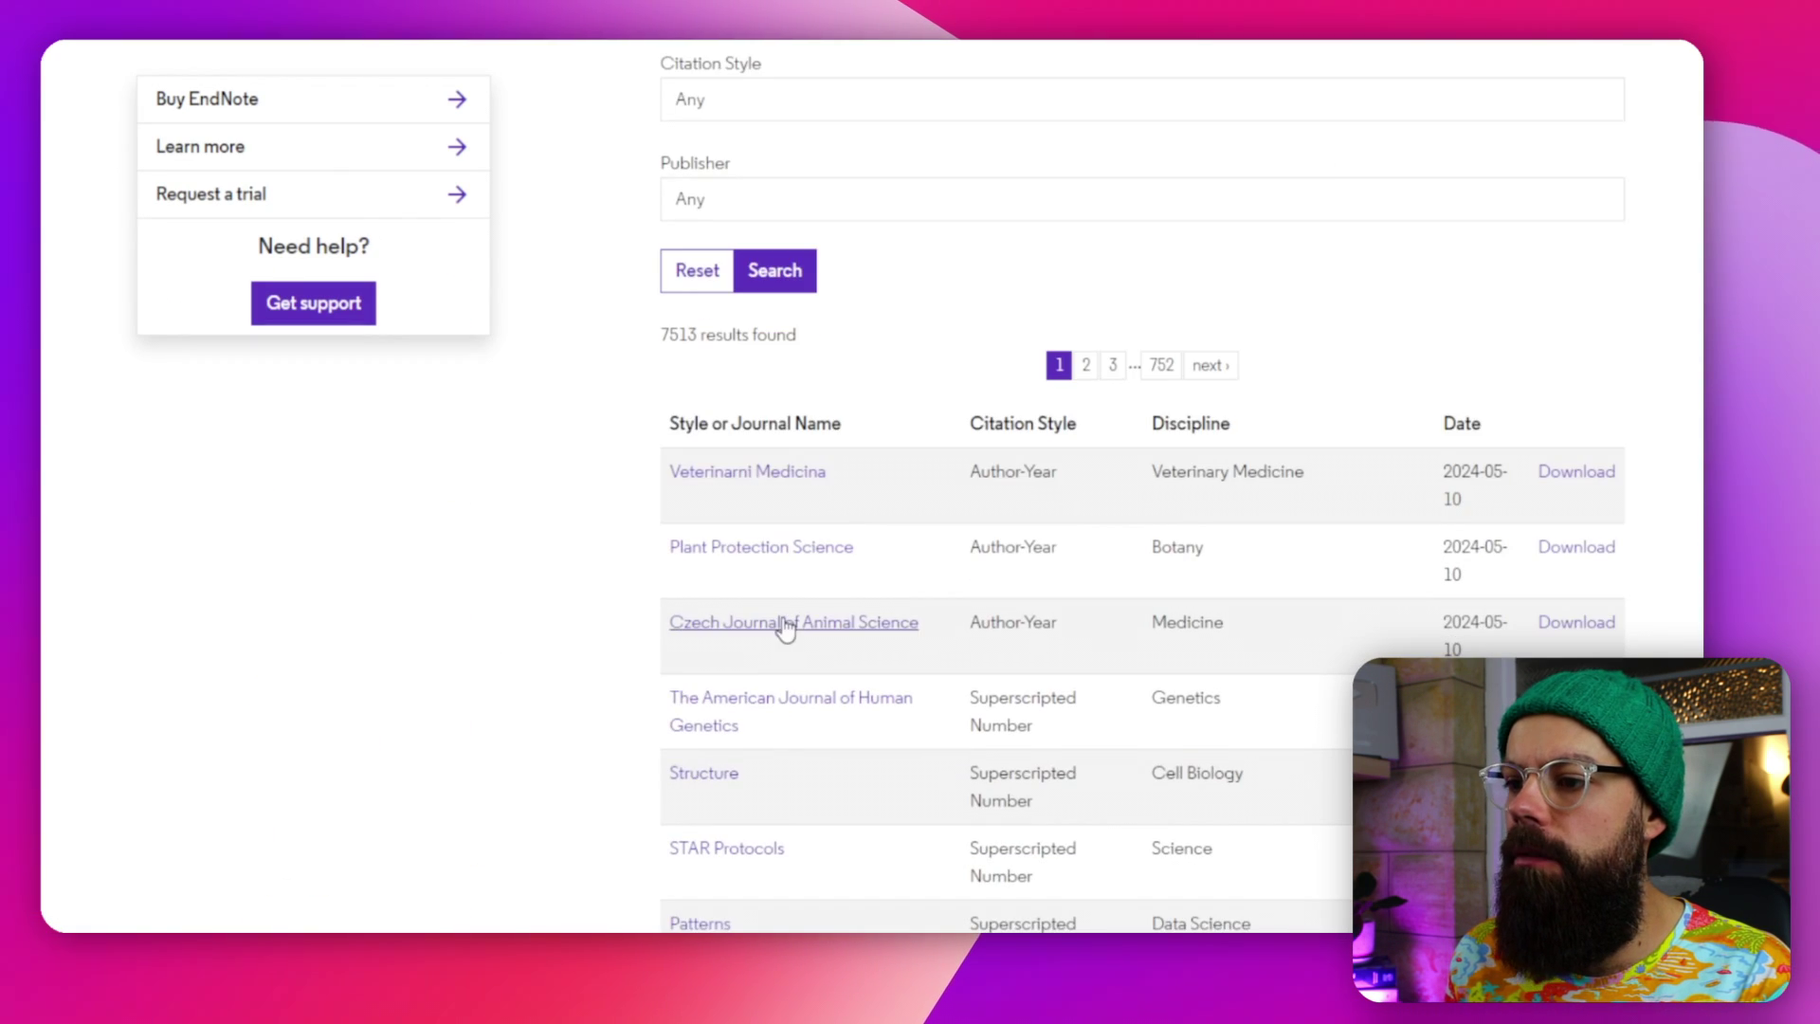
scroll(938, 485, "down", 5)
scroll(930, 483, "up", 9)
scroll(1072, 642, "down", 3)
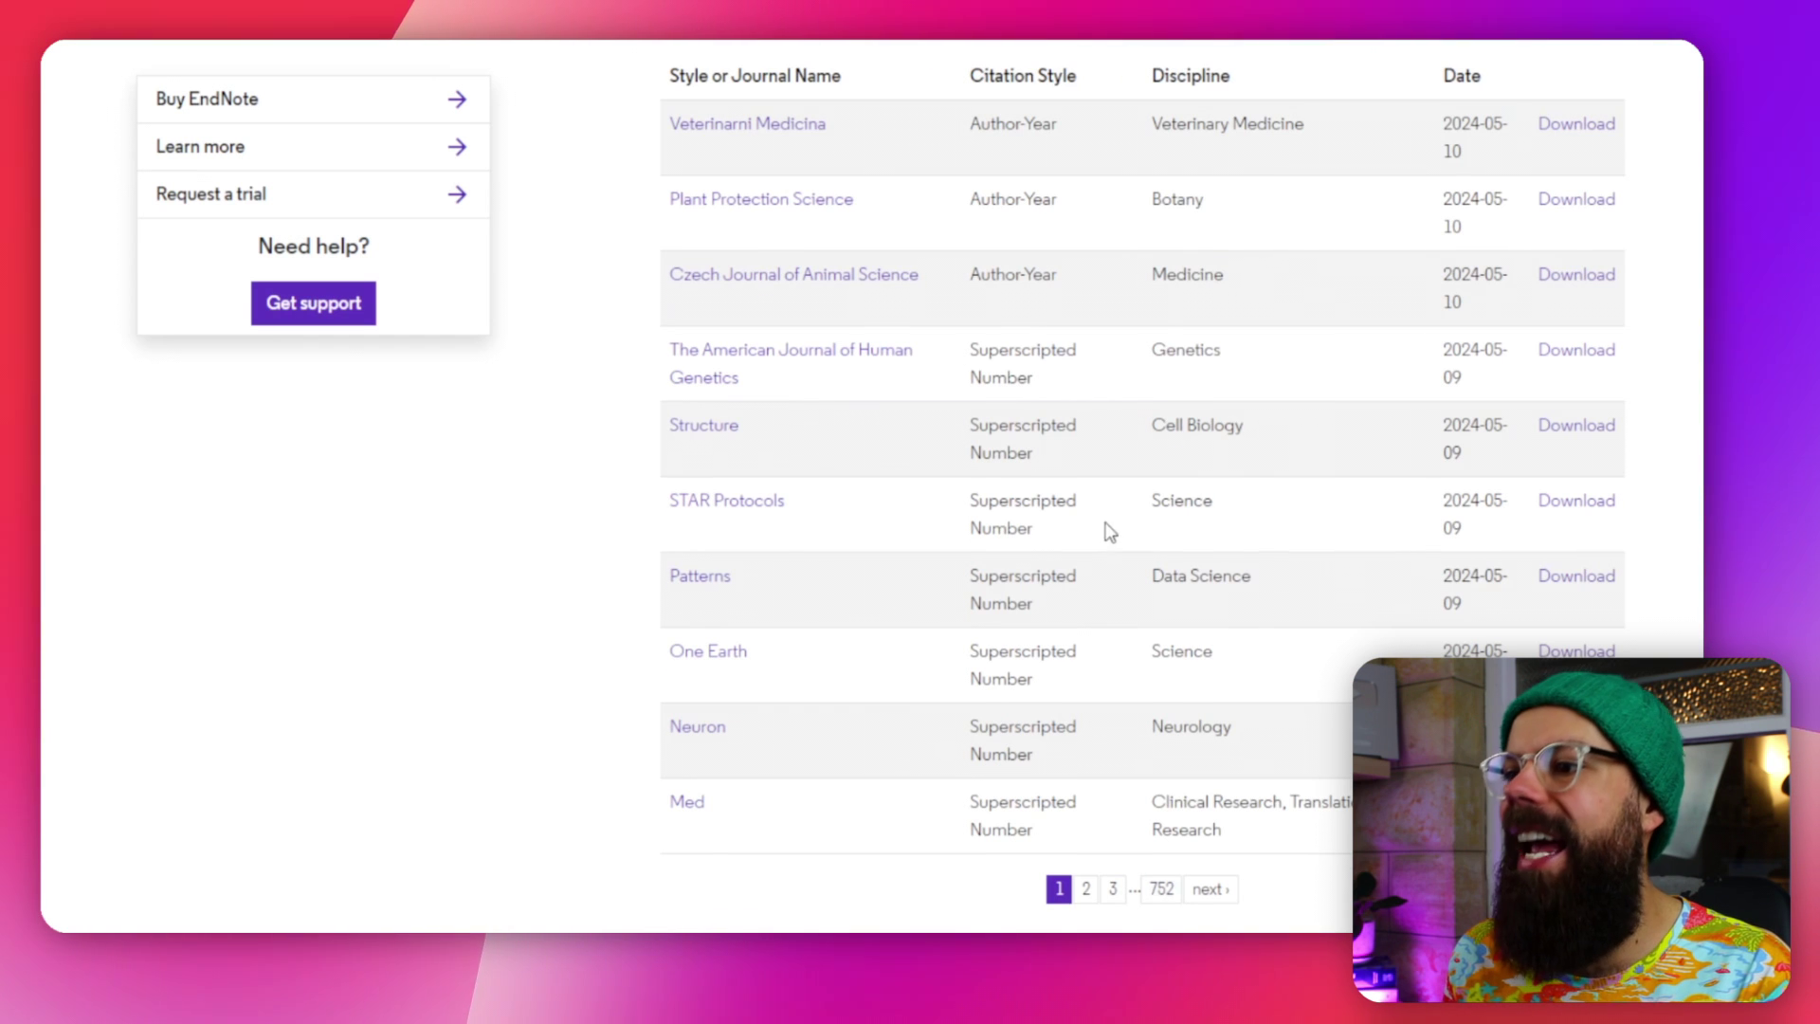
scroll(1108, 442, "up", 3)
scroll(1114, 521, "down", 4)
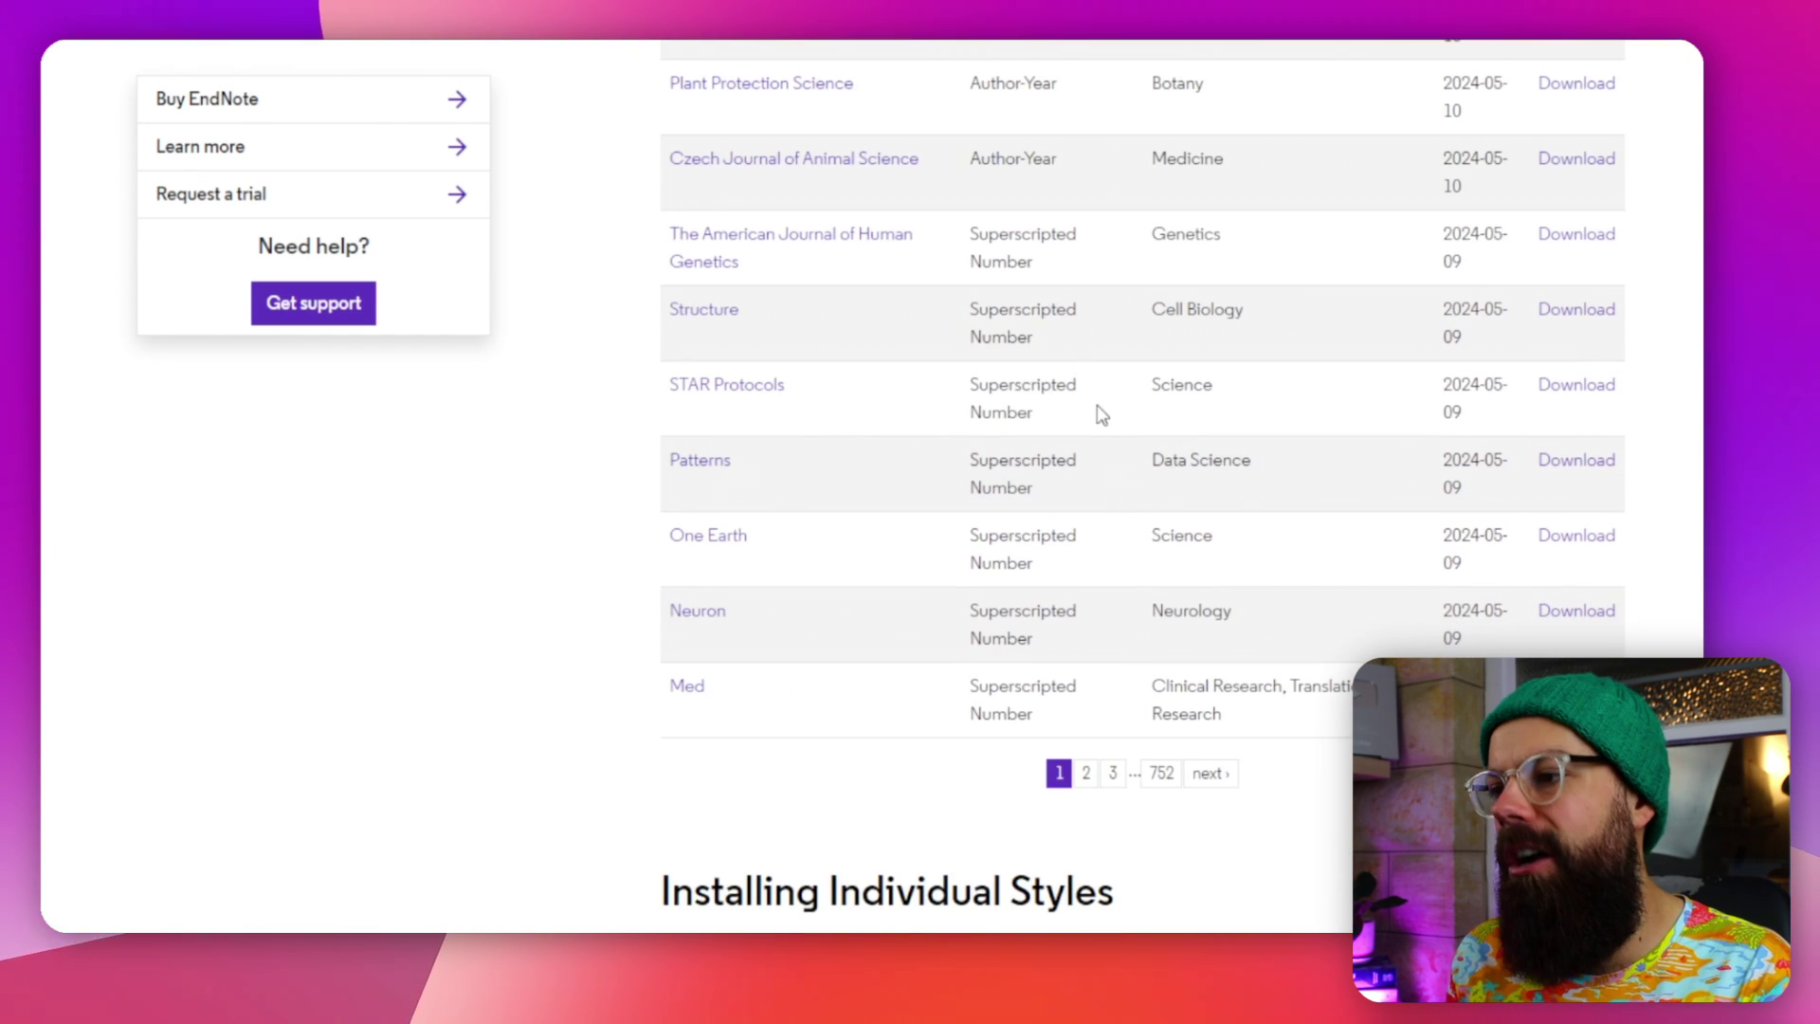
scroll(1097, 403, "up", 3)
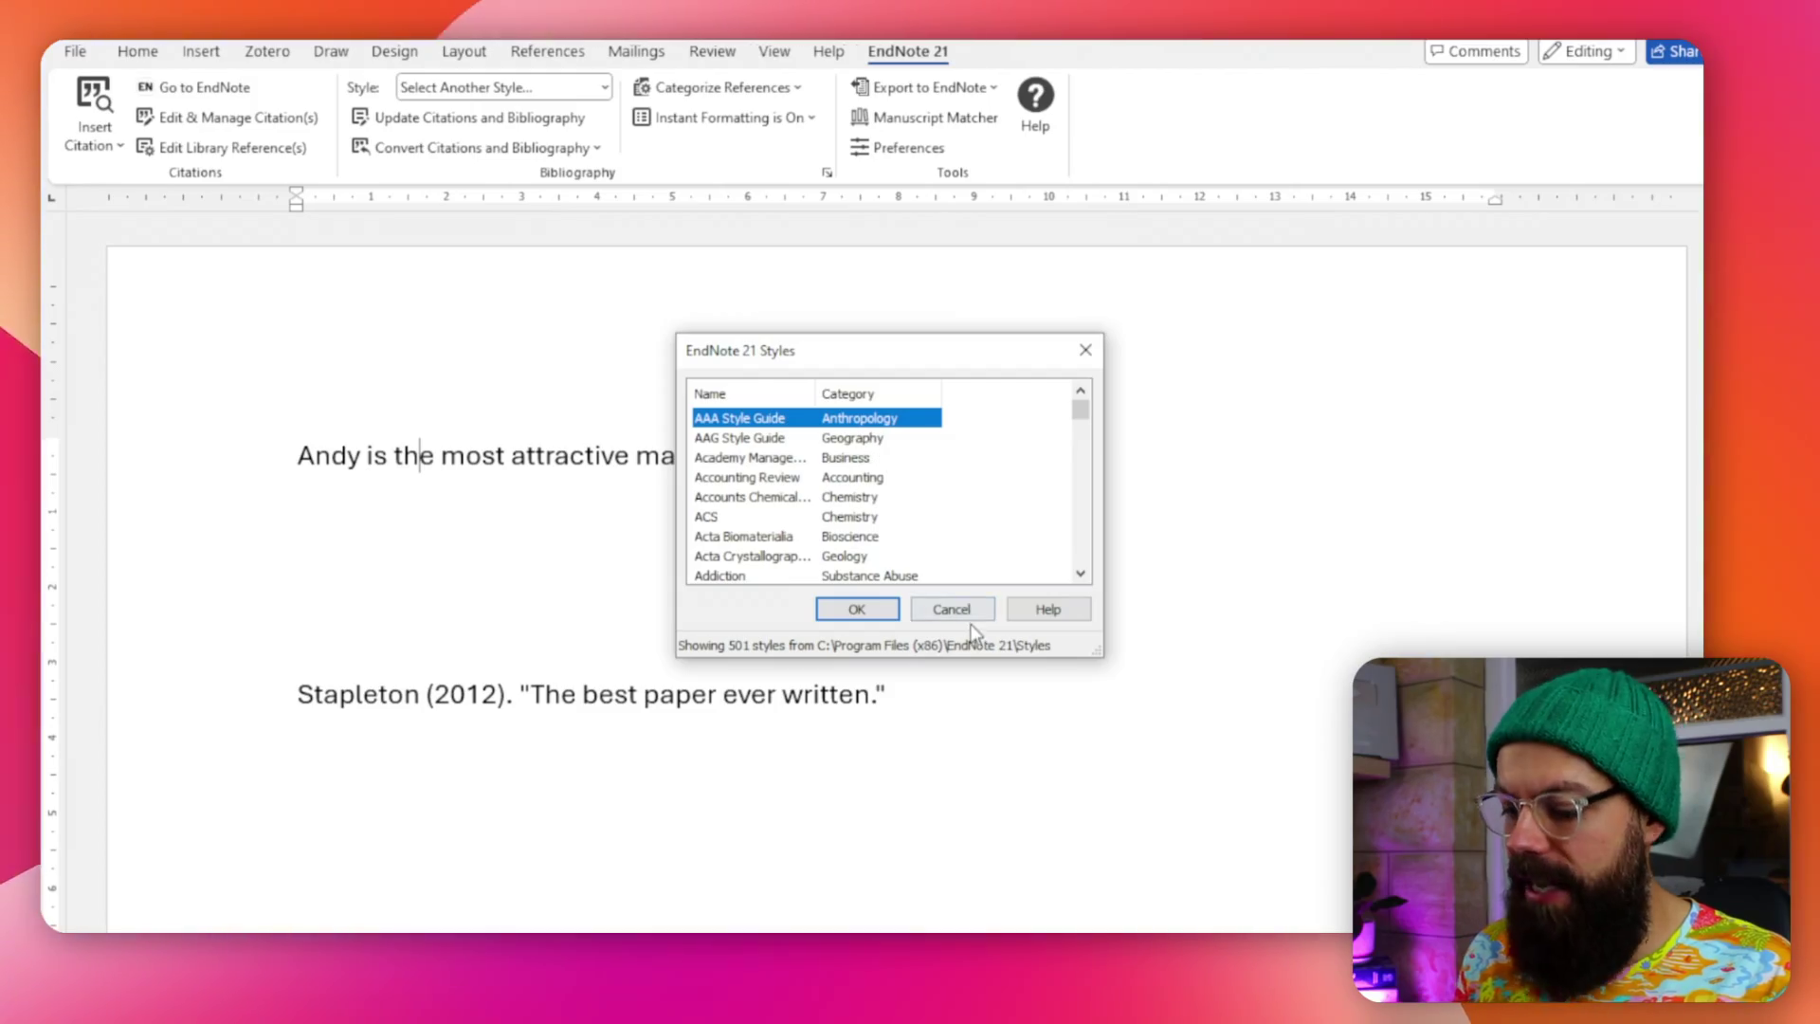
left_click(970, 609)
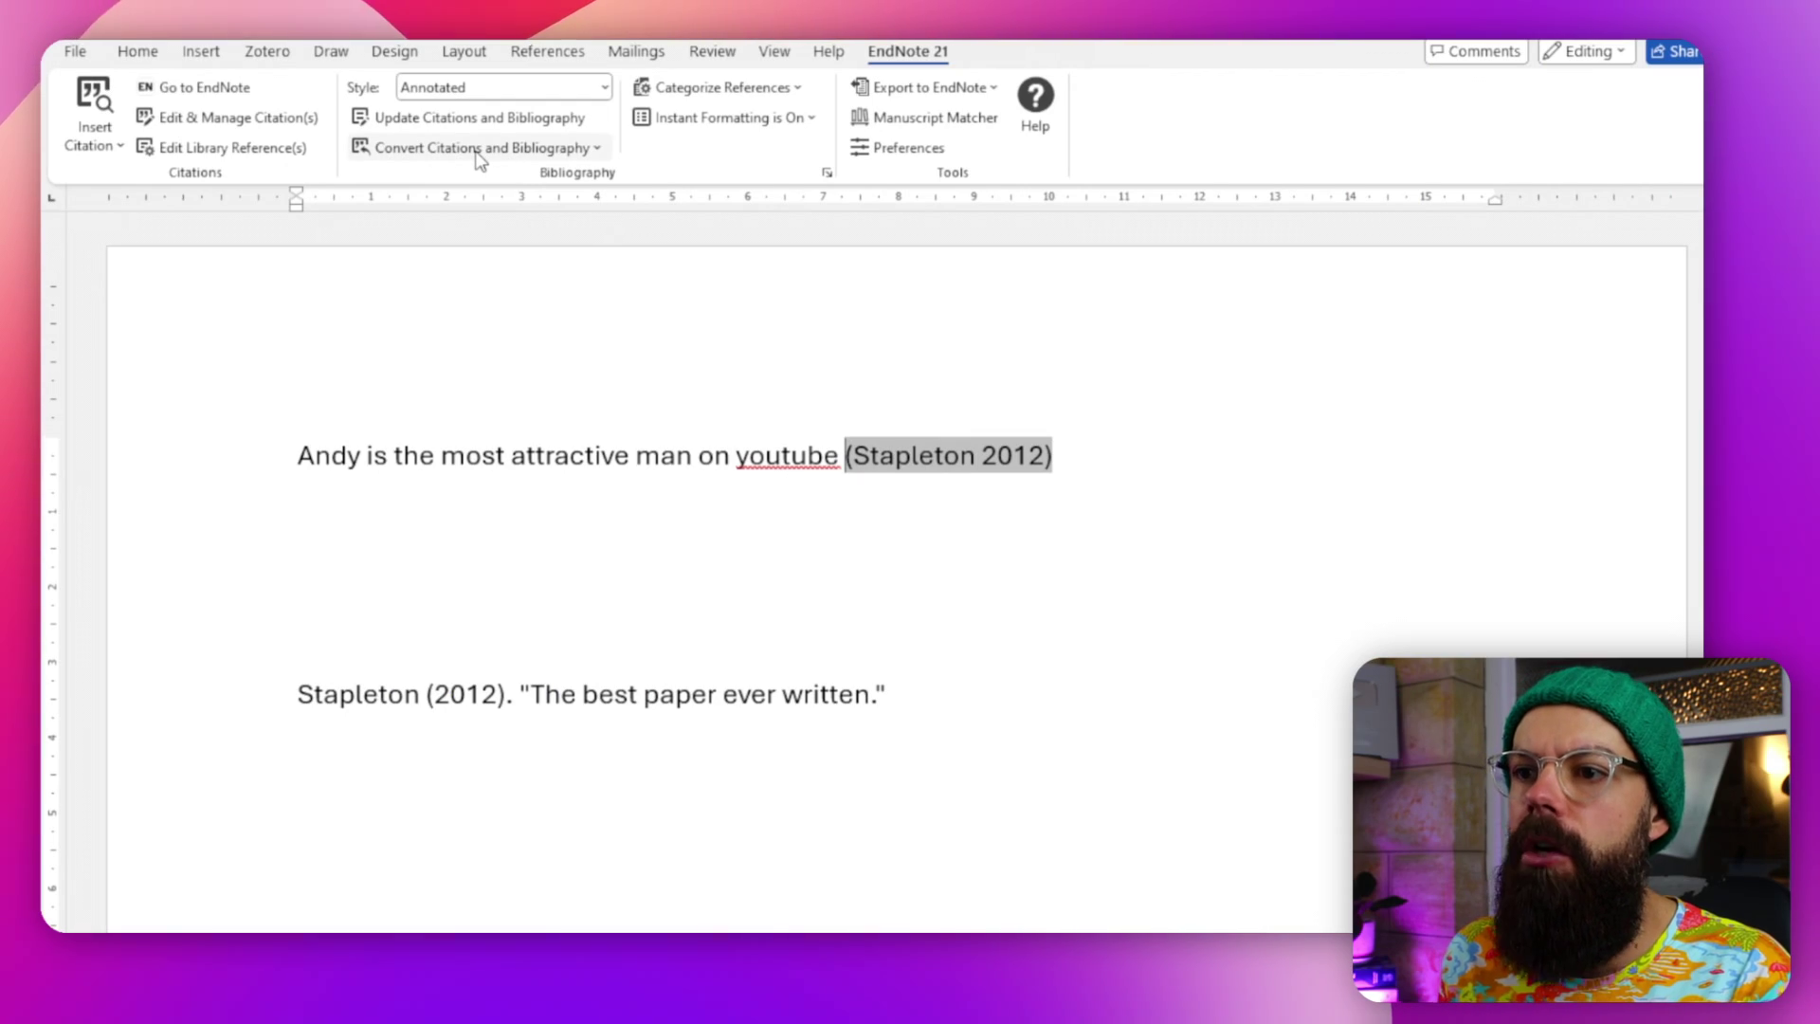
Convert the citations and bibliography to plain text, saving the document under its suggested file name in the OneDrive Documents folder.
left_click(479, 151)
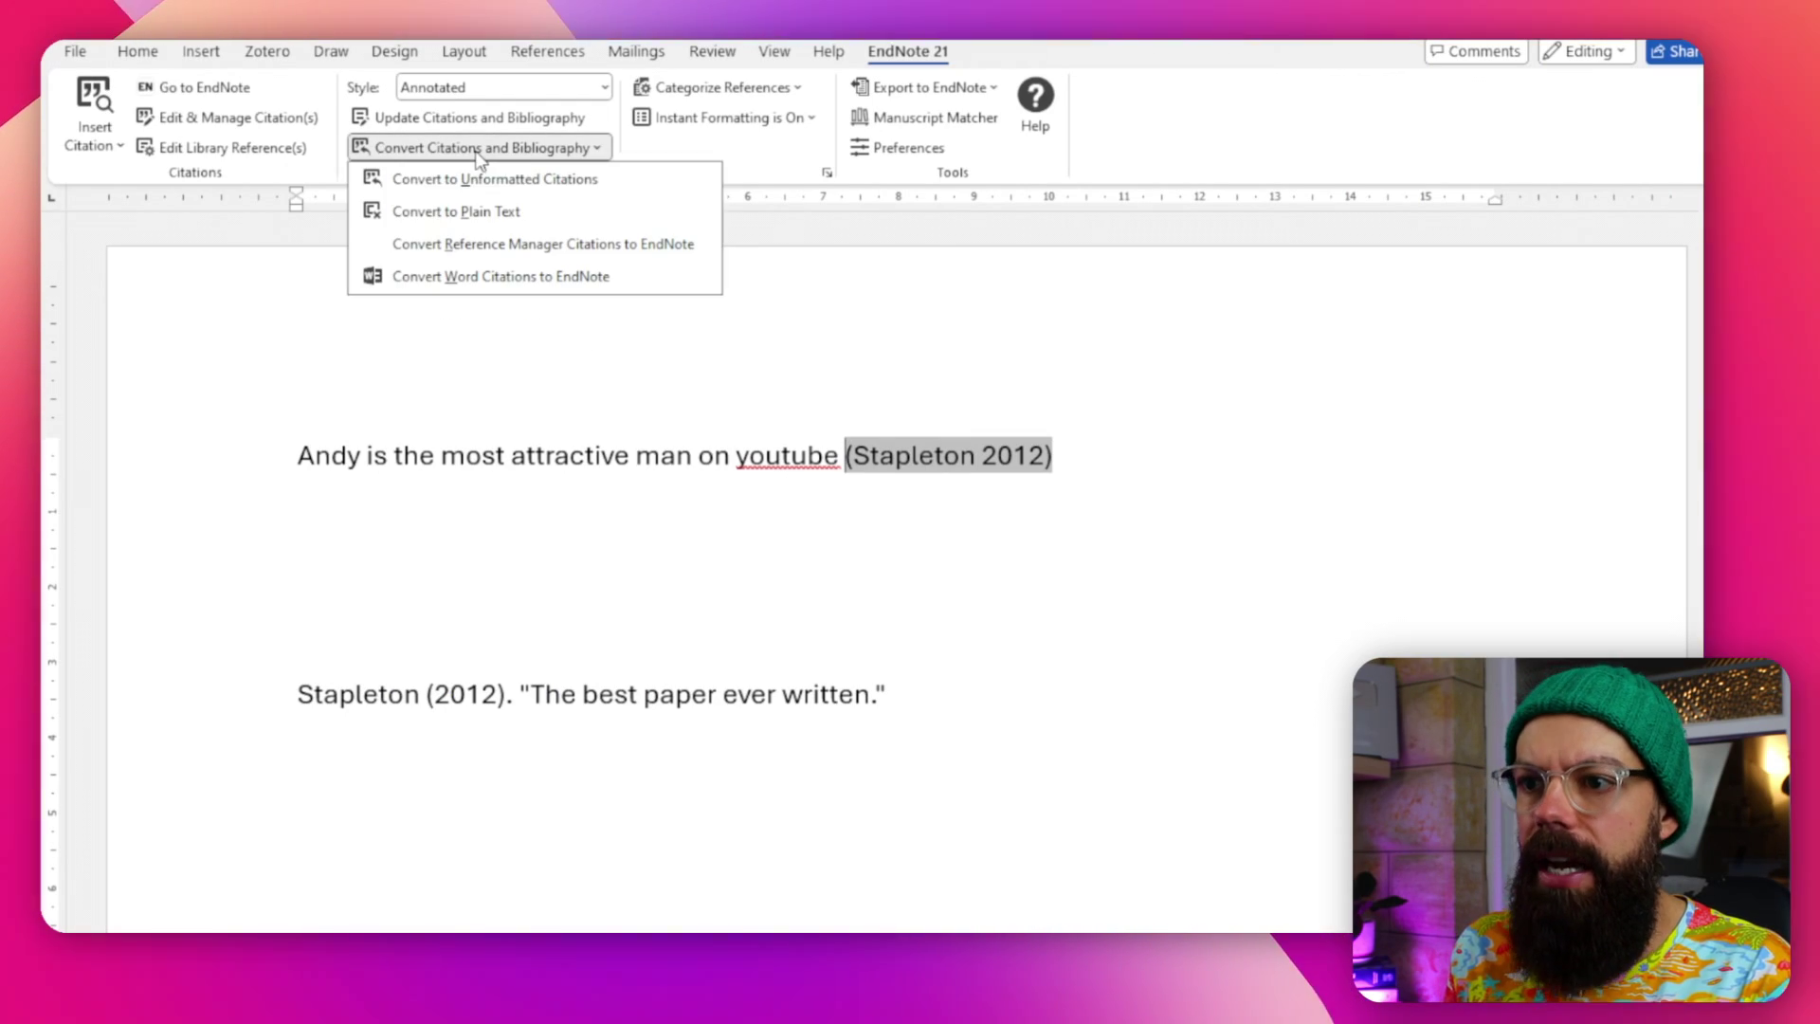
left_click(491, 213)
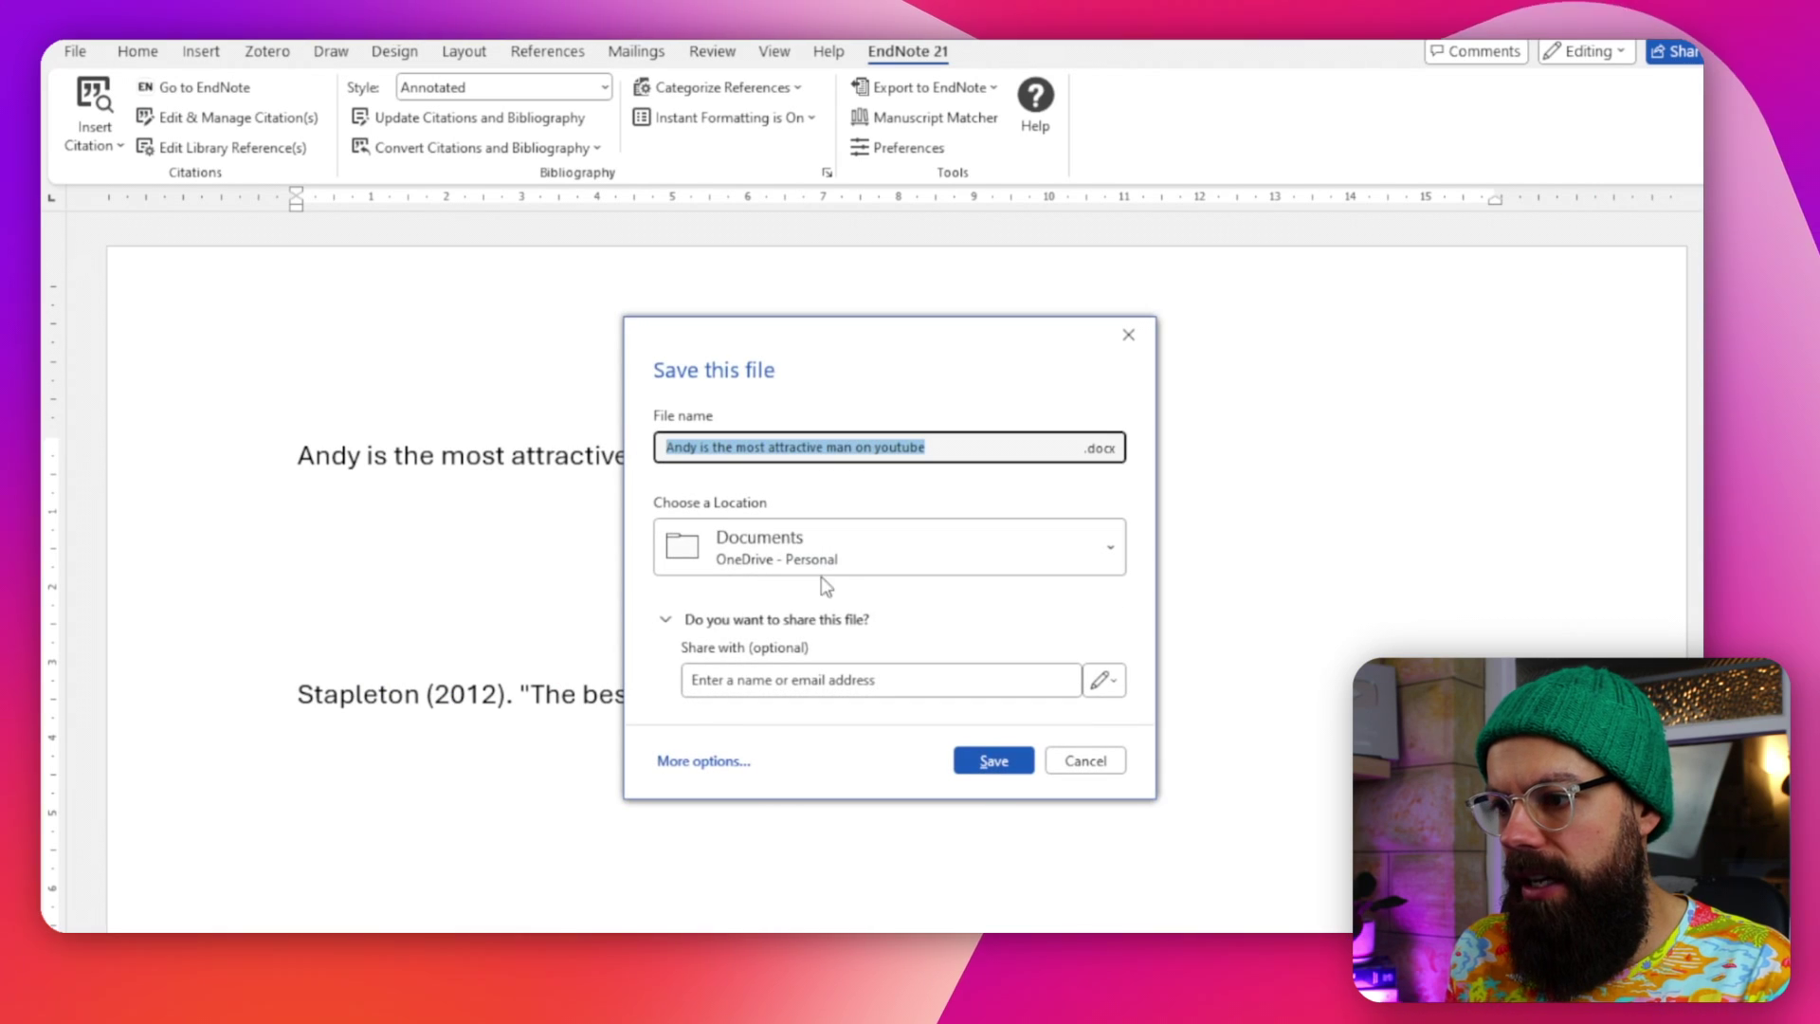
left_click(993, 766)
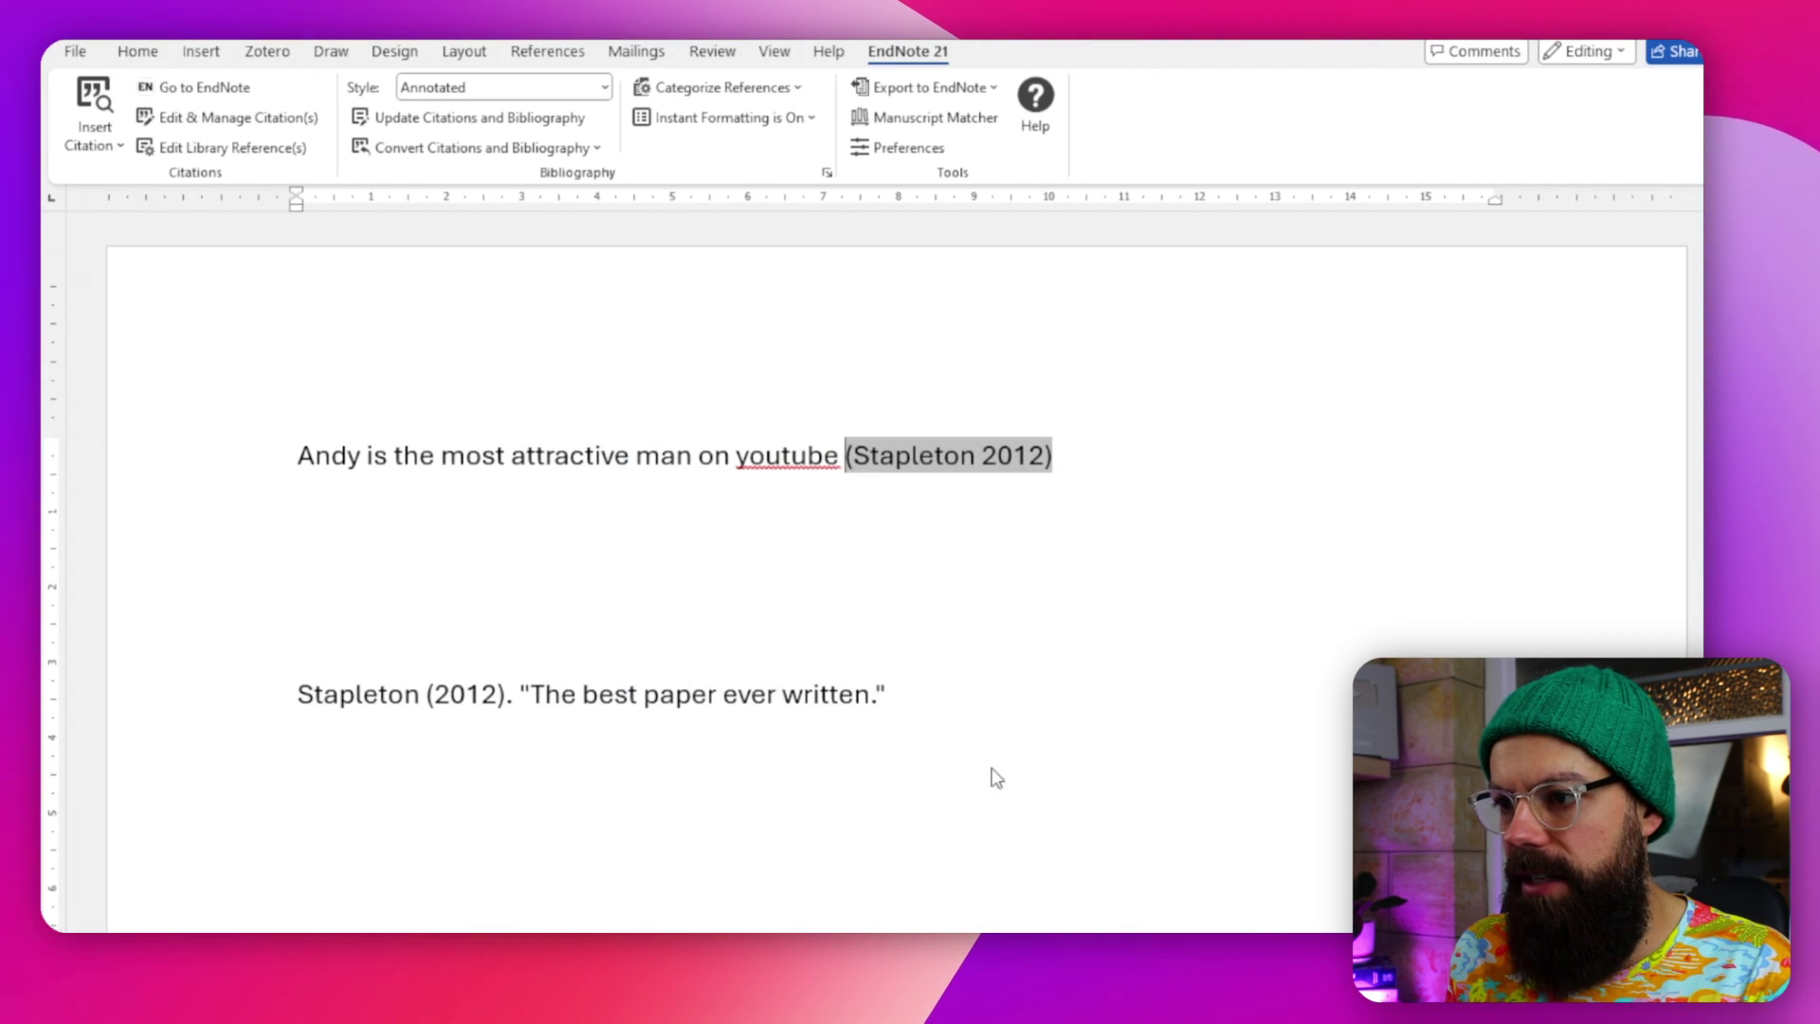